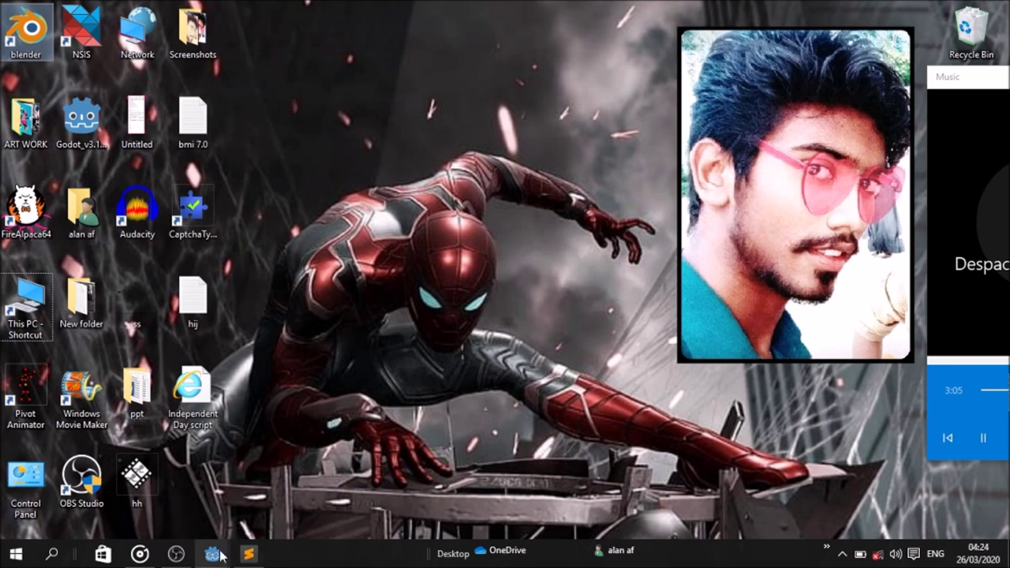
Bring the Godot editor back and run the anifai7 game.
{"action": "mouse_move", "coordinate": [221, 554]}
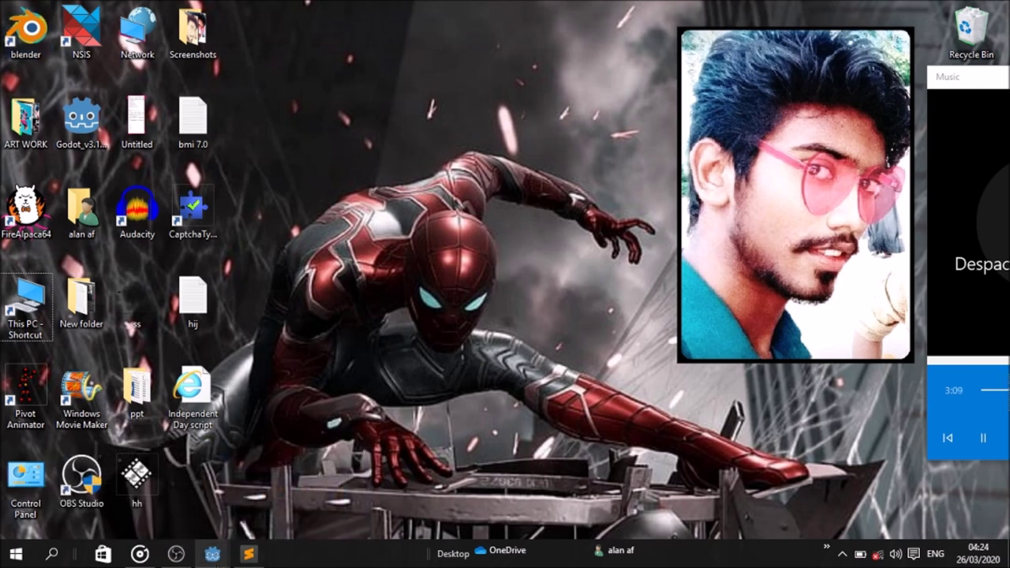
{"action": "left_click", "coordinate": [279, 488]}
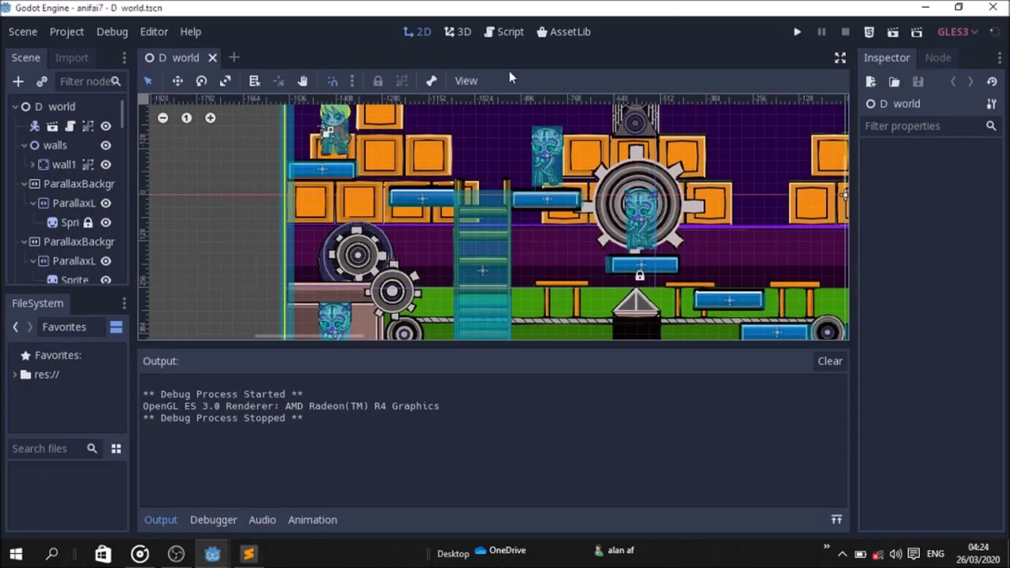
{"action": "left_click", "coordinate": [800, 33]}
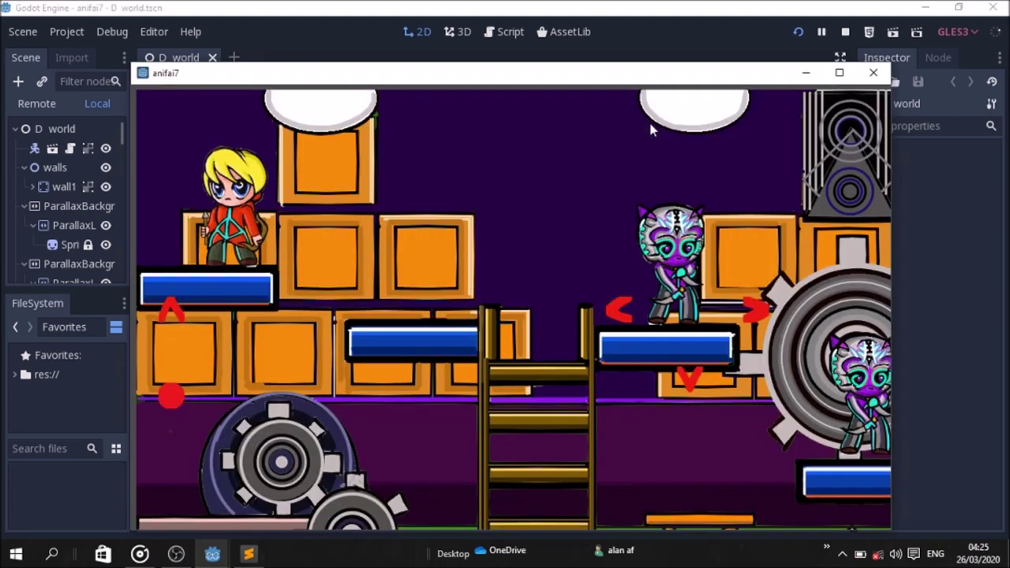
Test the player by walking, climbing the ladder, jumping and running right, then close the game.
{"action": "key", "text": "Right"}
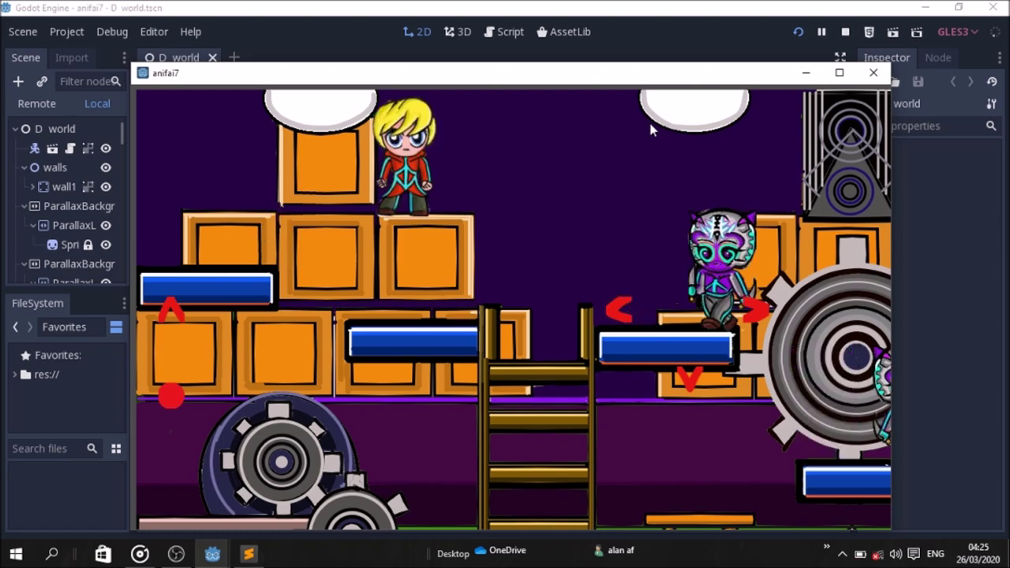
{"action": "key", "text": "Right"}
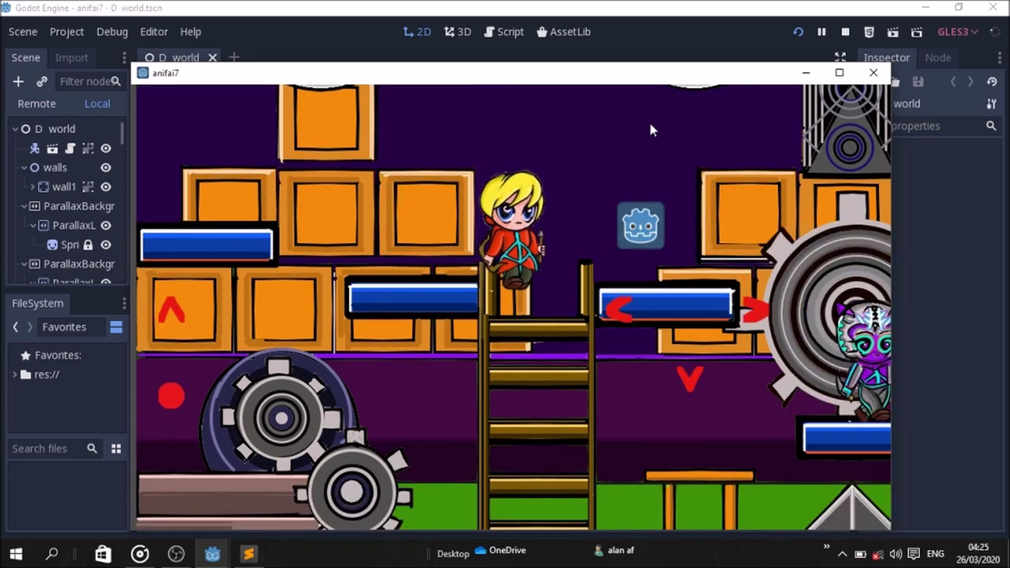
{"action": "key", "text": "Down"}
{"action": "key", "text": "Up"}
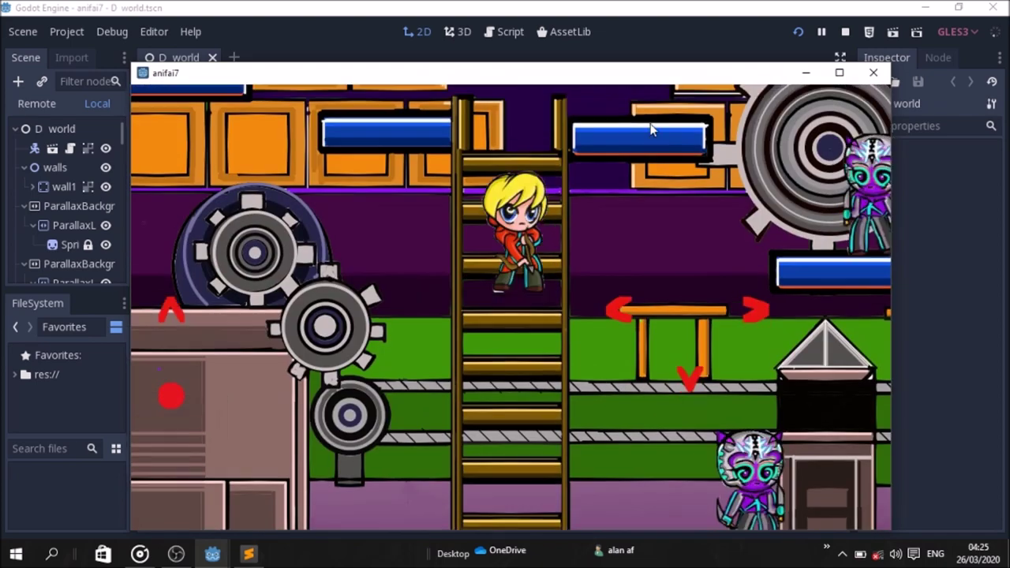
{"action": "key", "text": "space"}
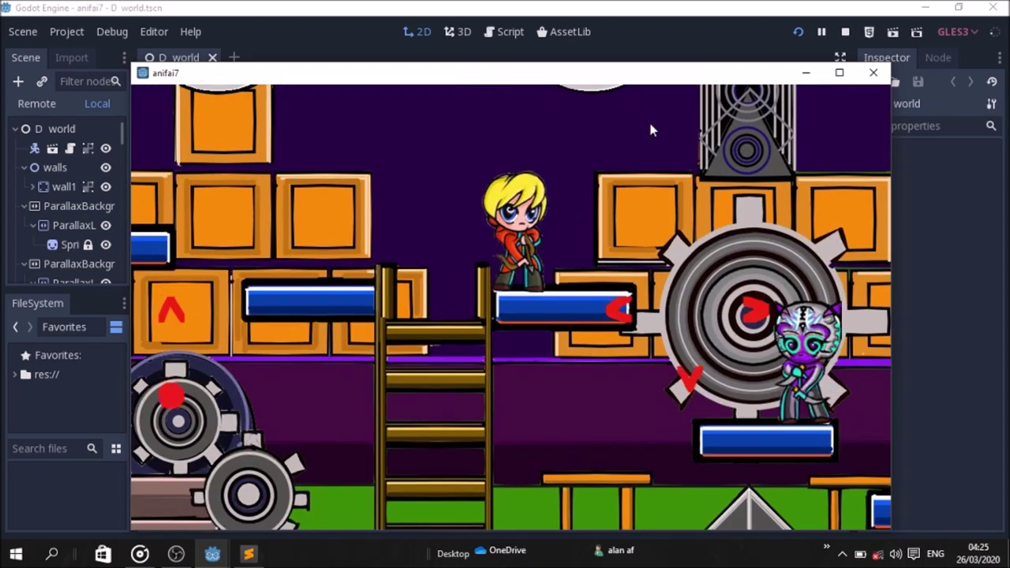
{"action": "key", "text": "Left"}
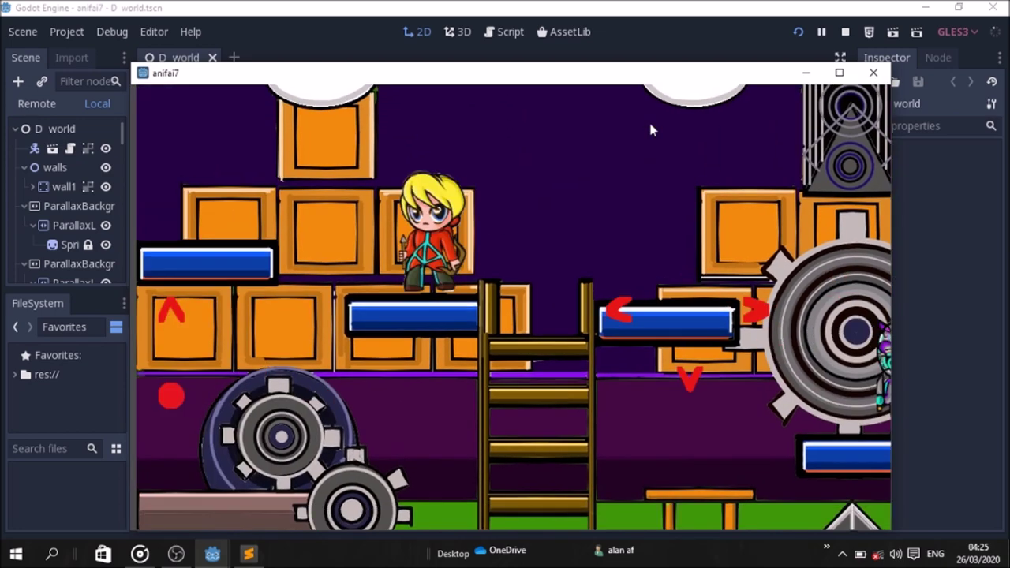
{"action": "key", "text": "Right"}
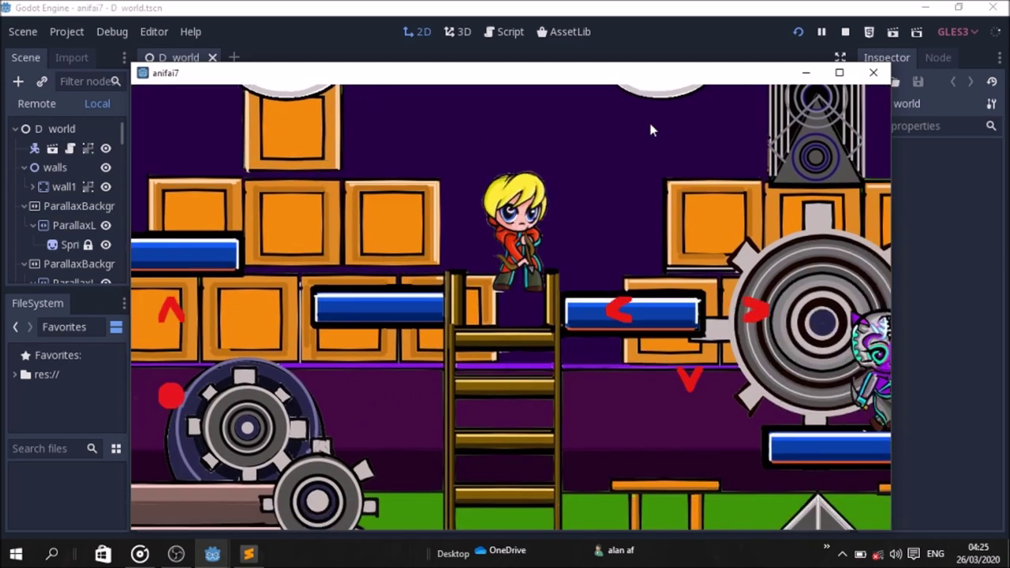
{"action": "key", "text": "Right"}
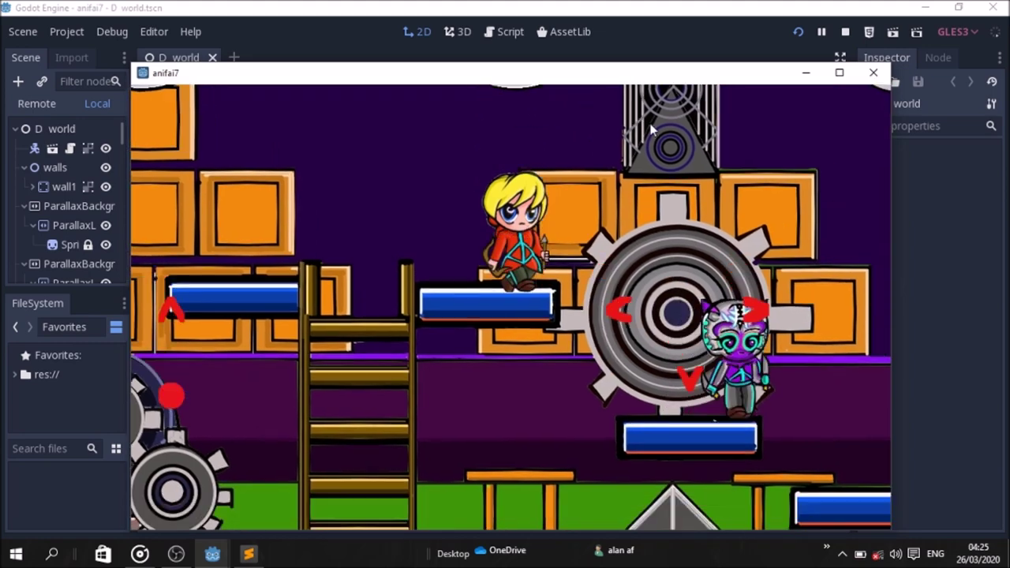
{"action": "key", "text": "Right"}
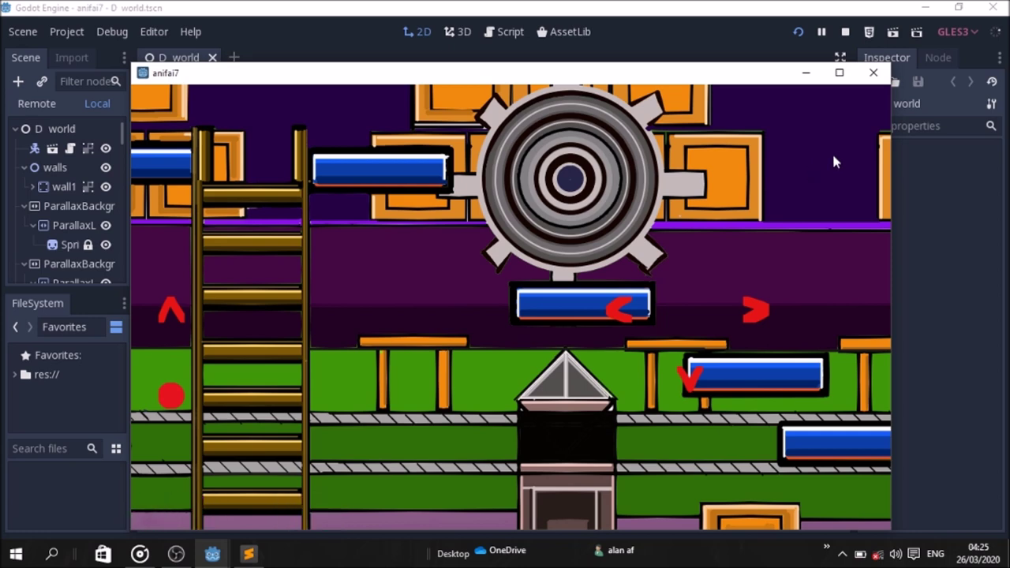
{"action": "left_click", "coordinate": [875, 74]}
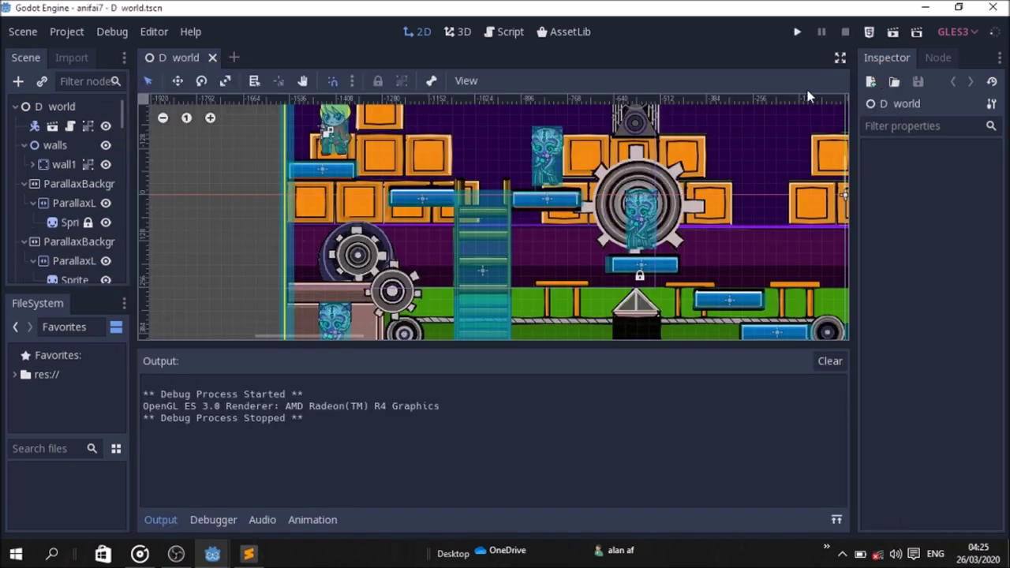
Try to quit the Godot editor twice, dismissing the exit confirmation each time.
{"action": "left_click", "coordinate": [990, 7]}
{"action": "key", "text": "Escape"}
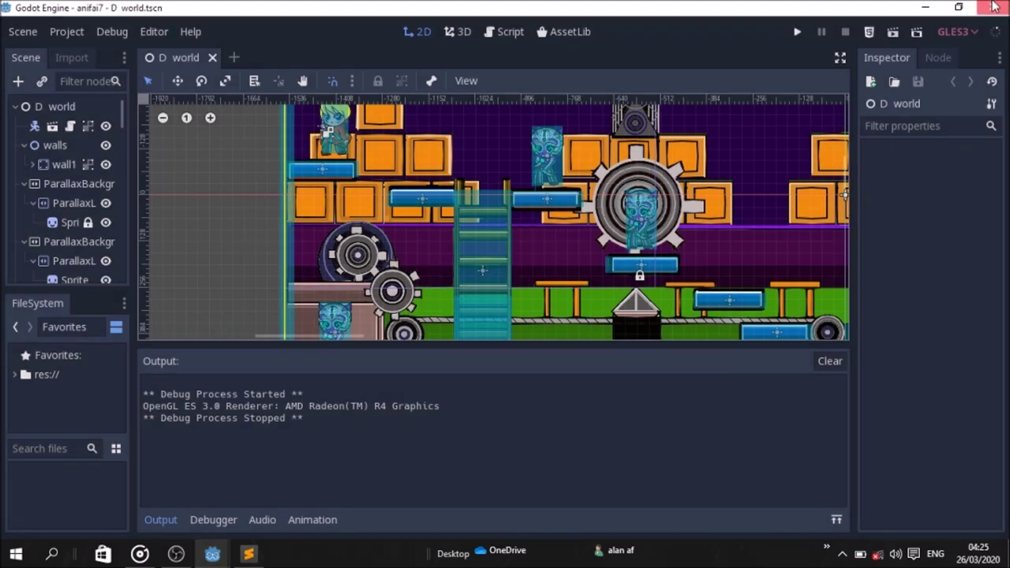
{"action": "left_click", "coordinate": [992, 7]}
{"action": "key", "text": "Escape"}
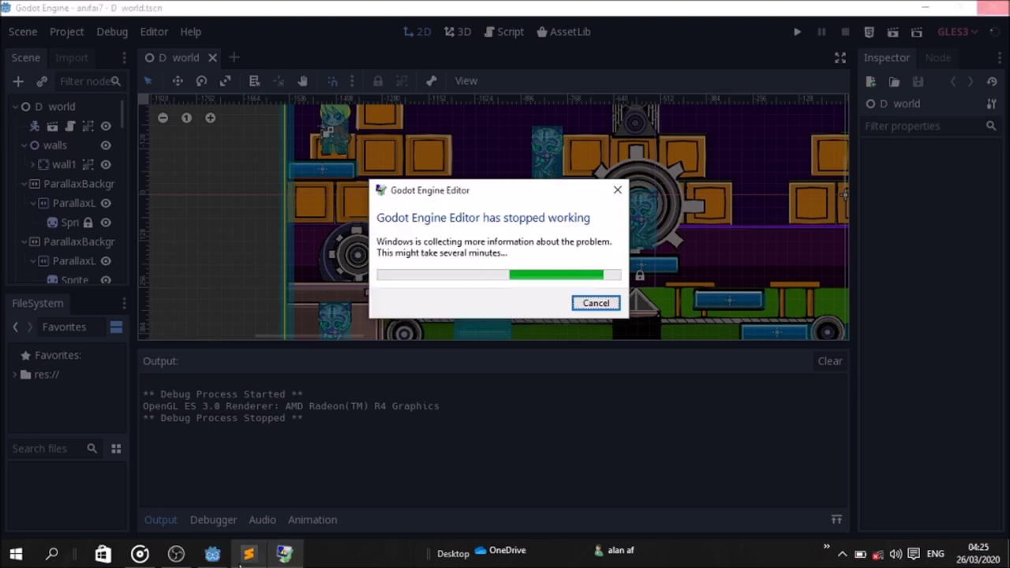
End the frozen Godot Engine Editor task in Task Manager and close the crash report.
{"action": "mouse_move", "coordinate": [210, 558]}
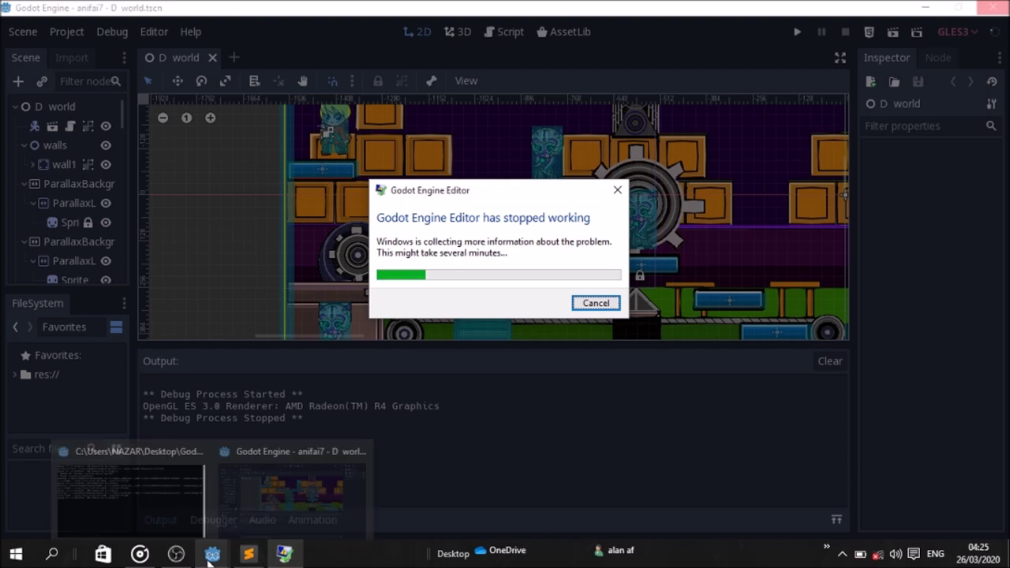
{"action": "right_click", "coordinate": [210, 557]}
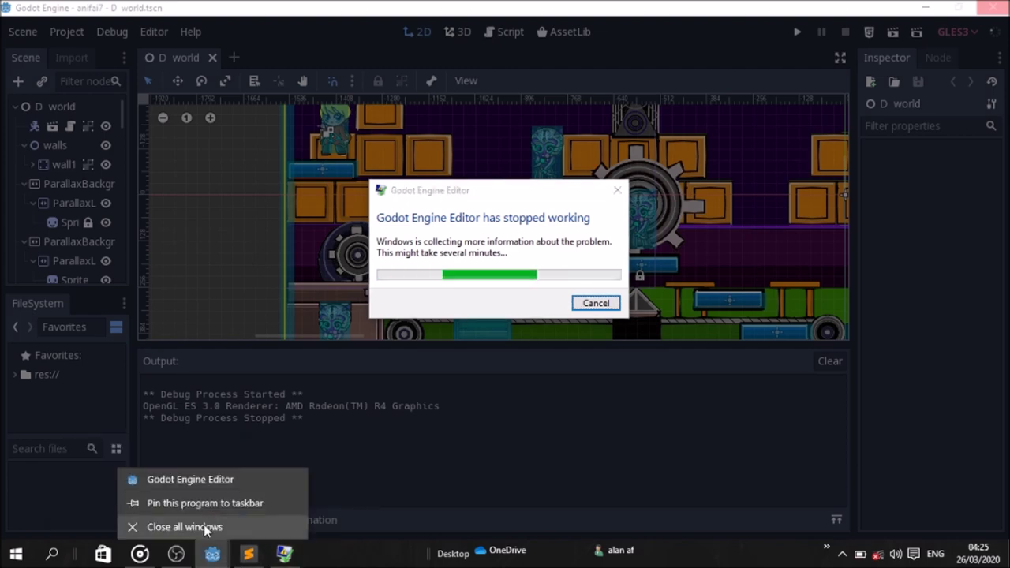
{"action": "right_click", "coordinate": [333, 554]}
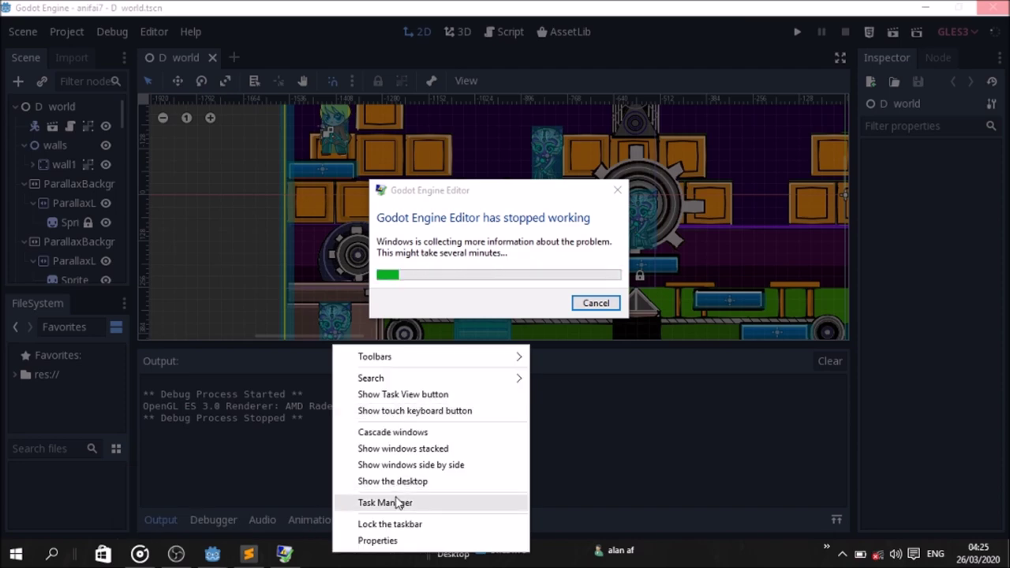
{"action": "left_click", "coordinate": [399, 503]}
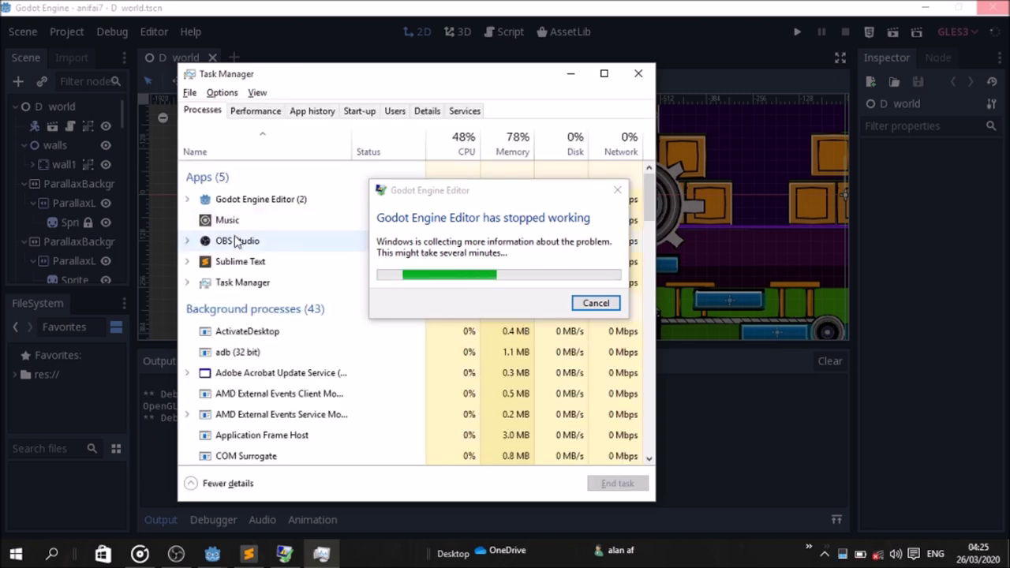
{"action": "left_click", "coordinate": [266, 202]}
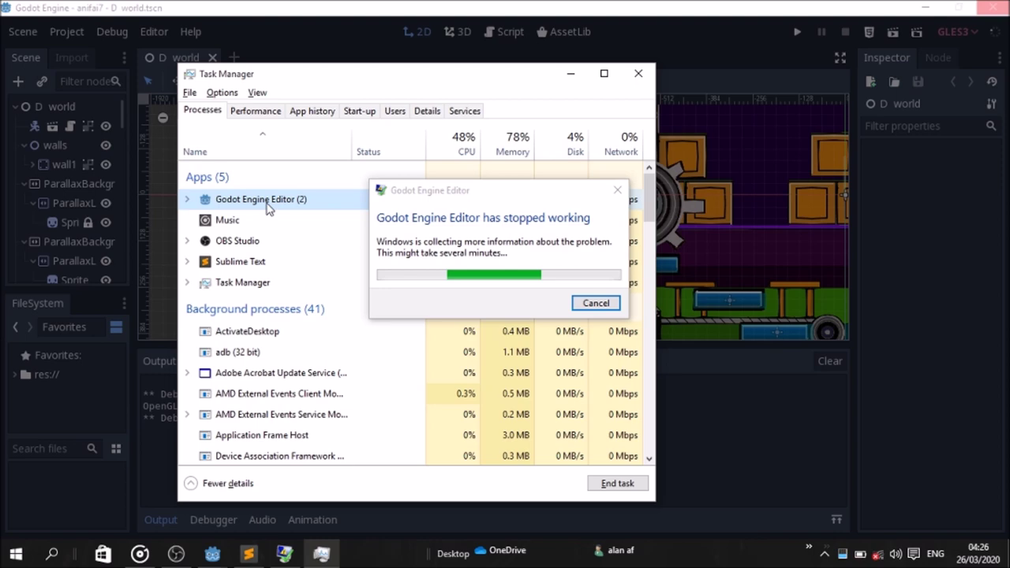
{"action": "right_click", "coordinate": [266, 205]}
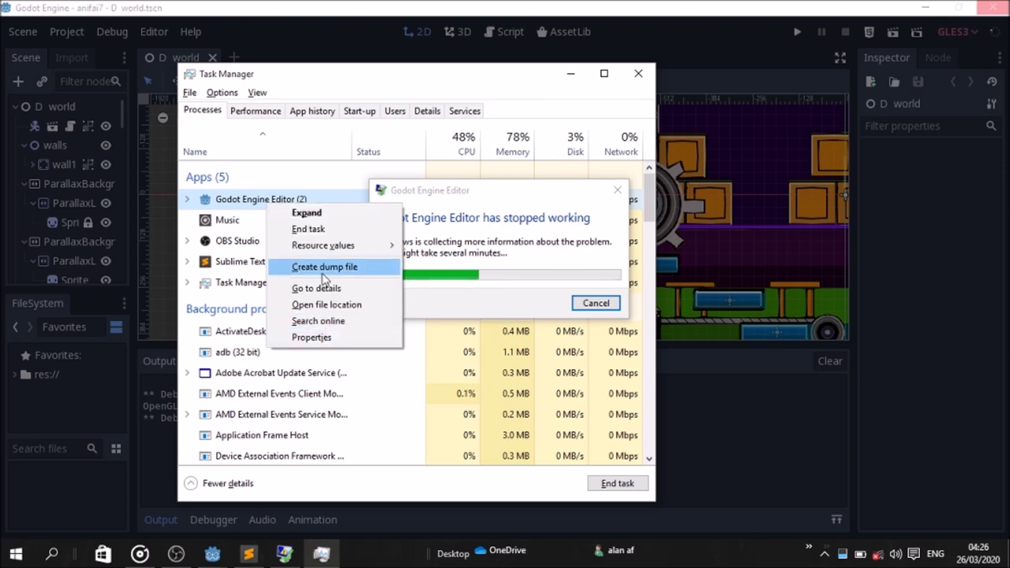
{"action": "left_click", "coordinate": [617, 485]}
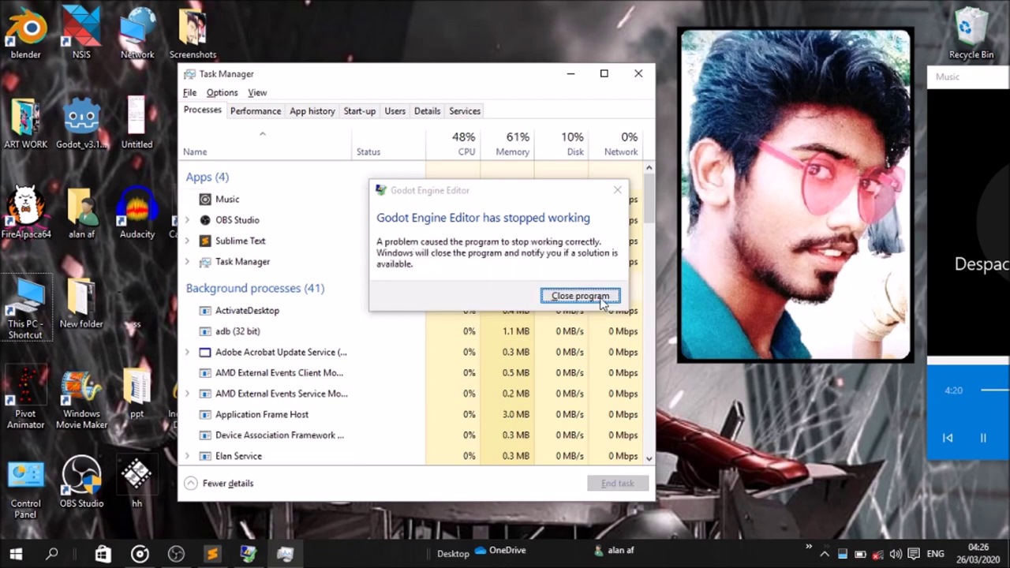
{"action": "left_click", "coordinate": [603, 303]}
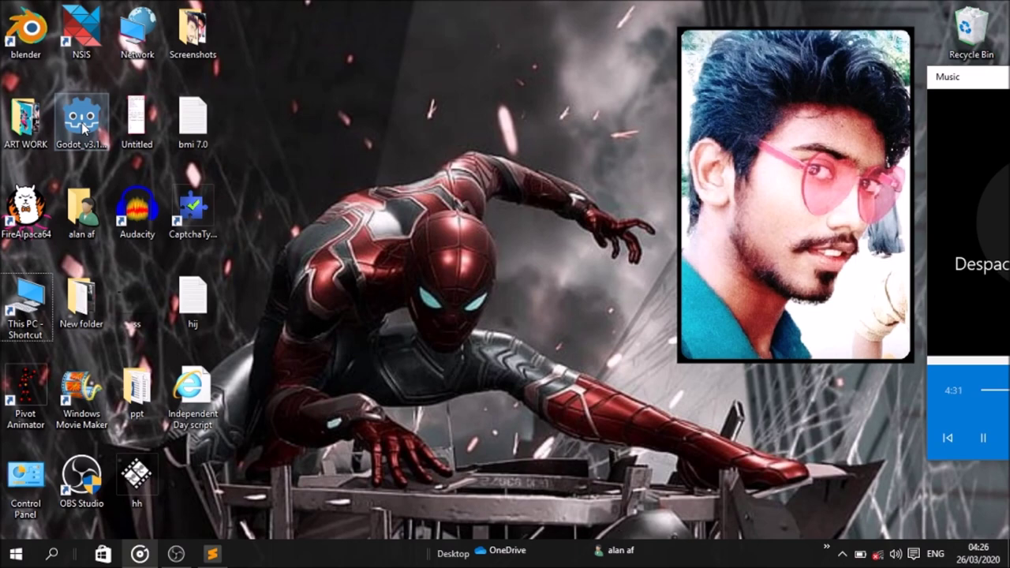
Open and close the desktop New folder twice.
{"action": "double_click", "coordinate": [87, 298]}
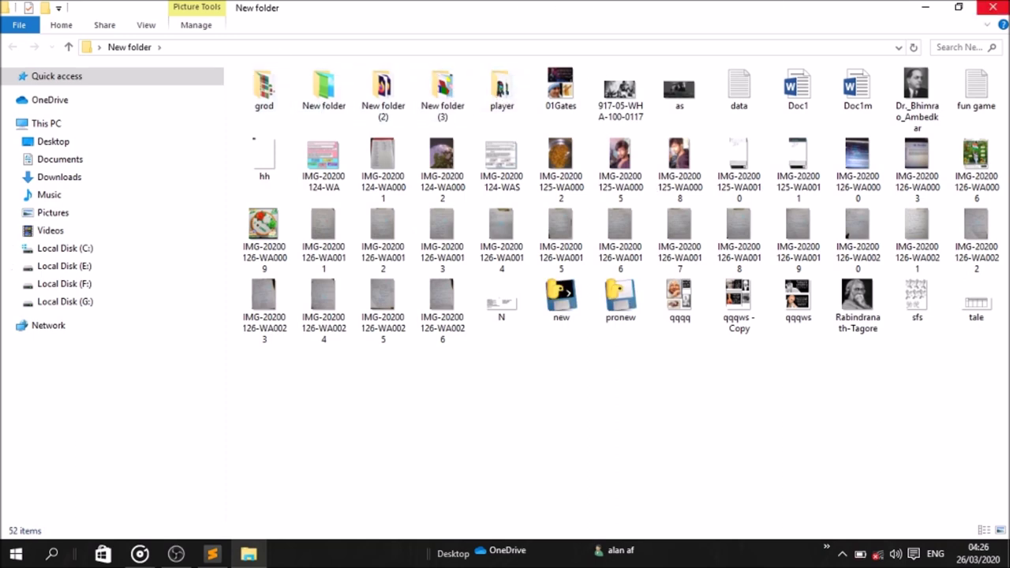
{"action": "left_click", "coordinate": [993, 7]}
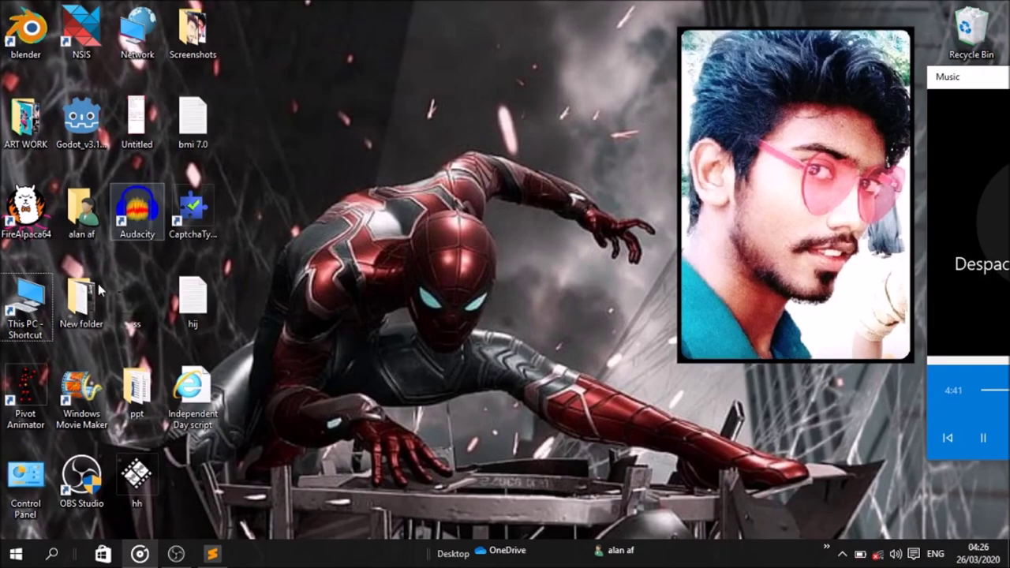
{"action": "double_click", "coordinate": [83, 307]}
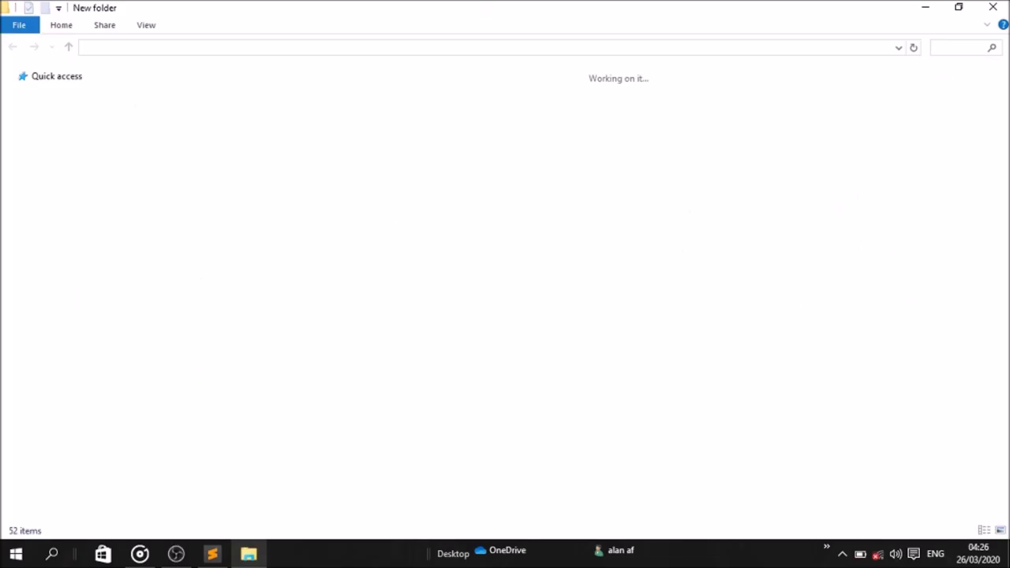
{"action": "left_click", "coordinate": [992, 7]}
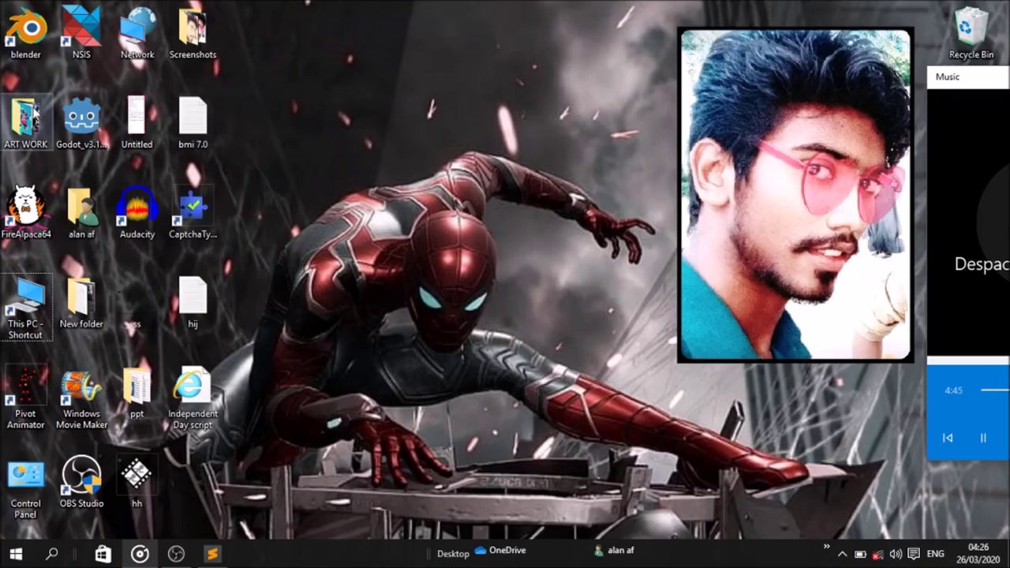
View the sprite folders in ART WORK's New folder (2), close Explorer, and relaunch Godot.
{"action": "double_click", "coordinate": [33, 113]}
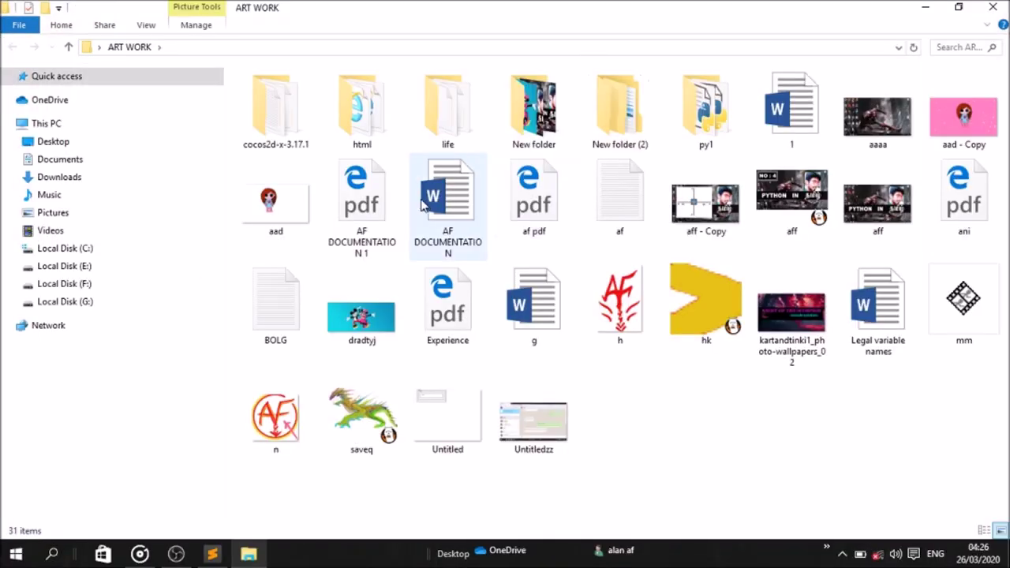
{"action": "double_click", "coordinate": [619, 115]}
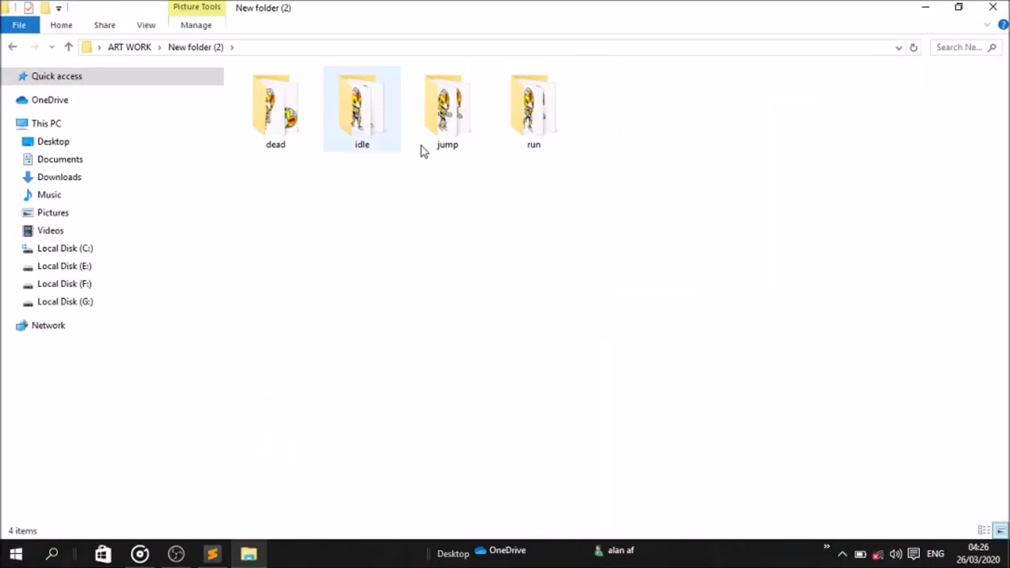
{"action": "left_click", "coordinate": [993, 7]}
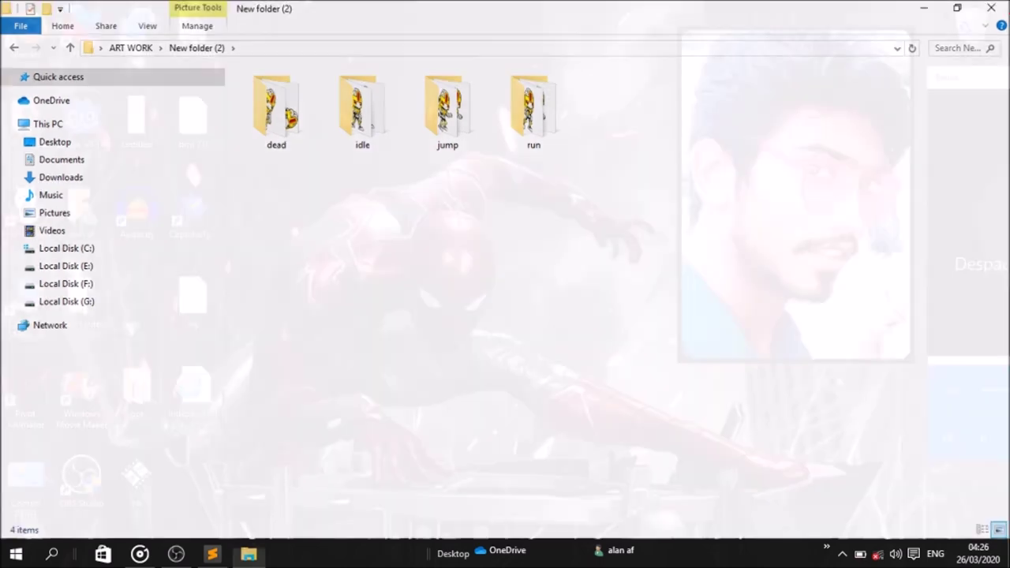
{"action": "double_click", "coordinate": [81, 118]}
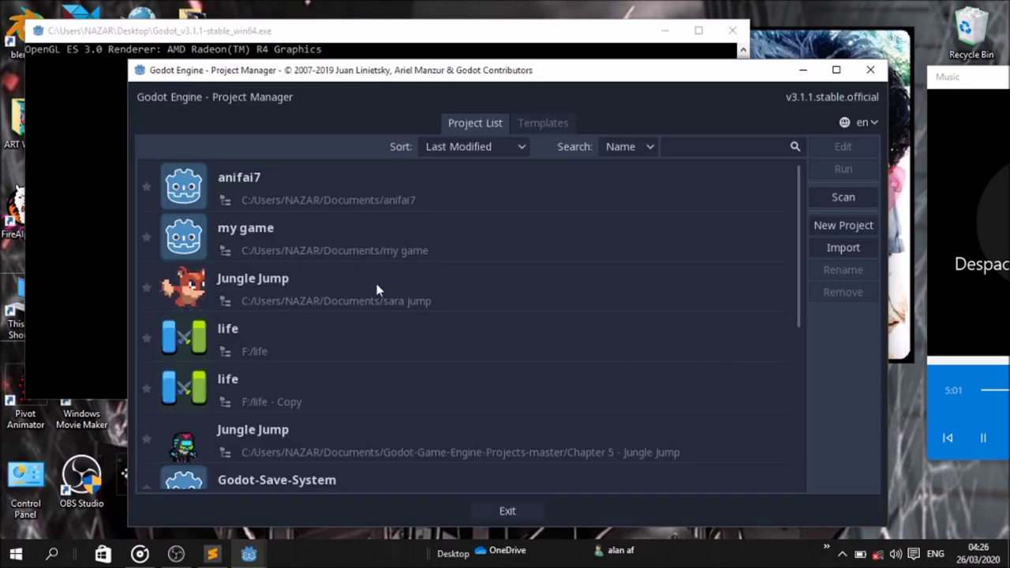
Open the 'my game' project from the Project Manager, then minimize the editor.
{"action": "left_click", "coordinate": [314, 241]}
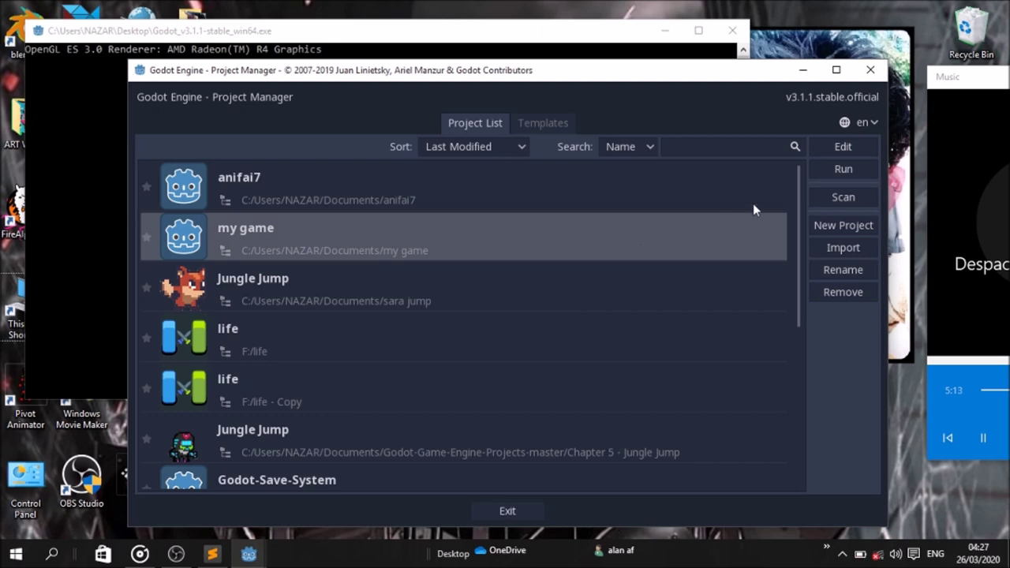
{"action": "double_click", "coordinate": [633, 250]}
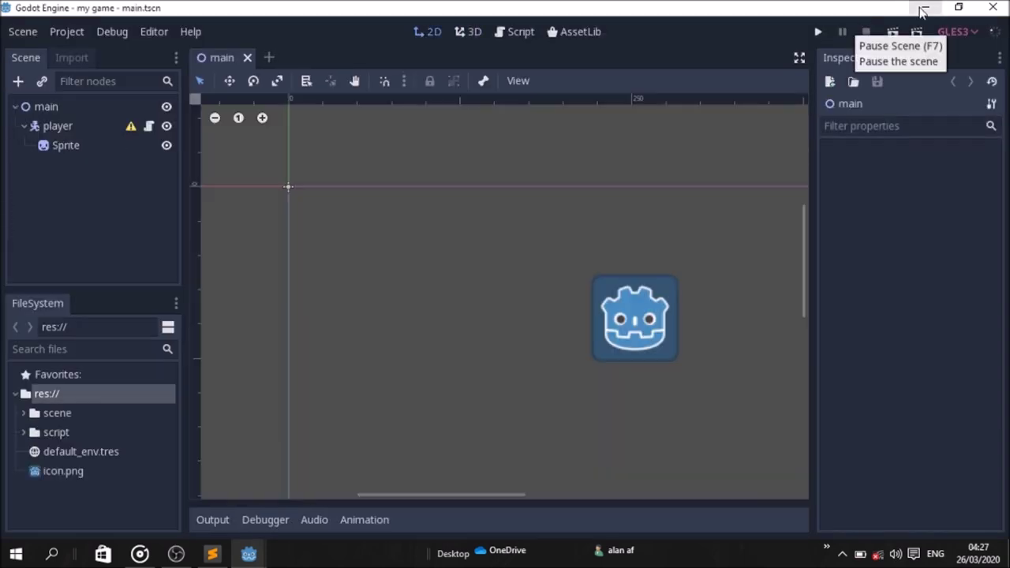
{"action": "left_click", "coordinate": [922, 8]}
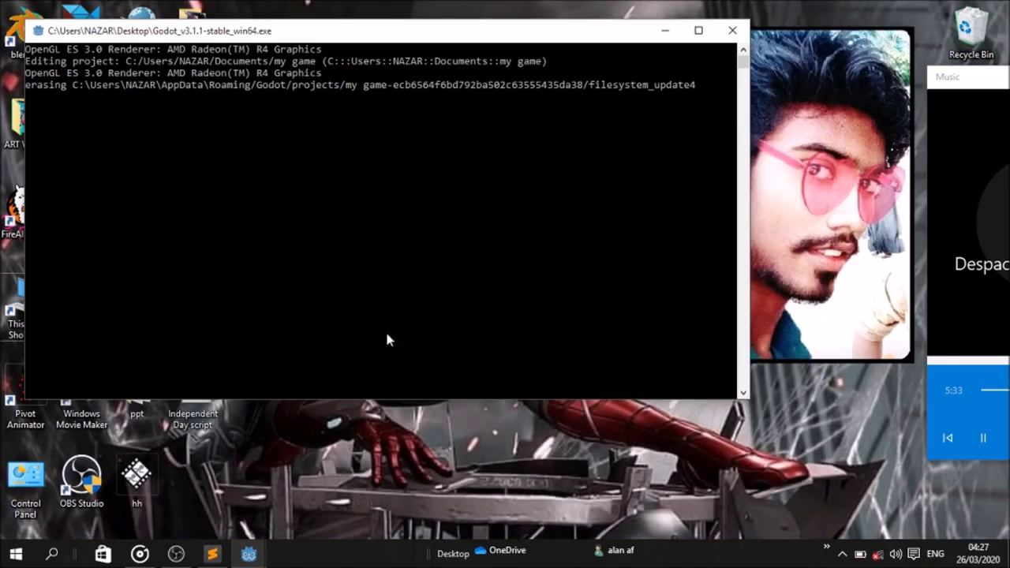
Copy New folder (2) from the ART WORK folder after checking its contents.
{"action": "left_click", "coordinate": [666, 30]}
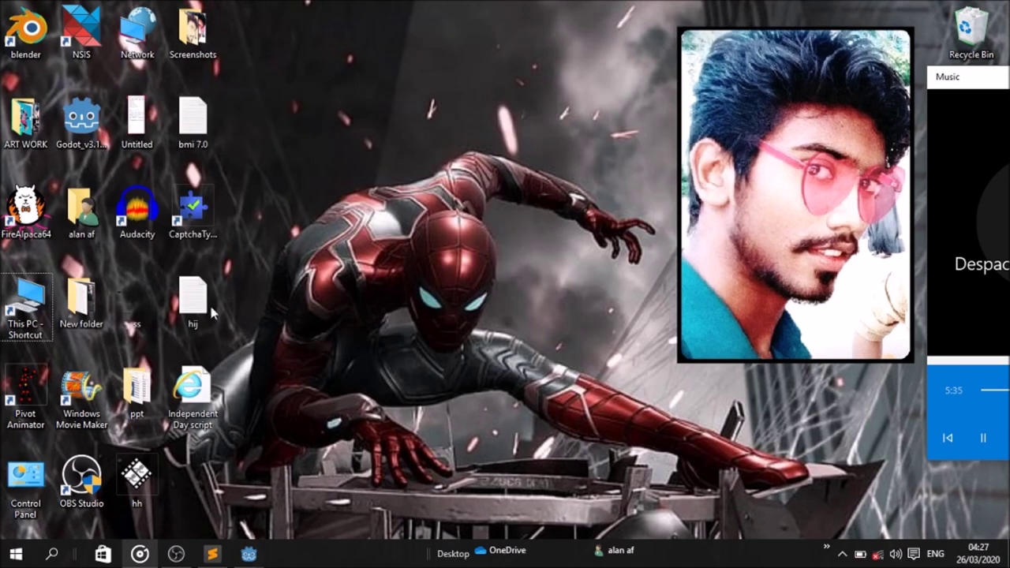
{"action": "double_click", "coordinate": [62, 308]}
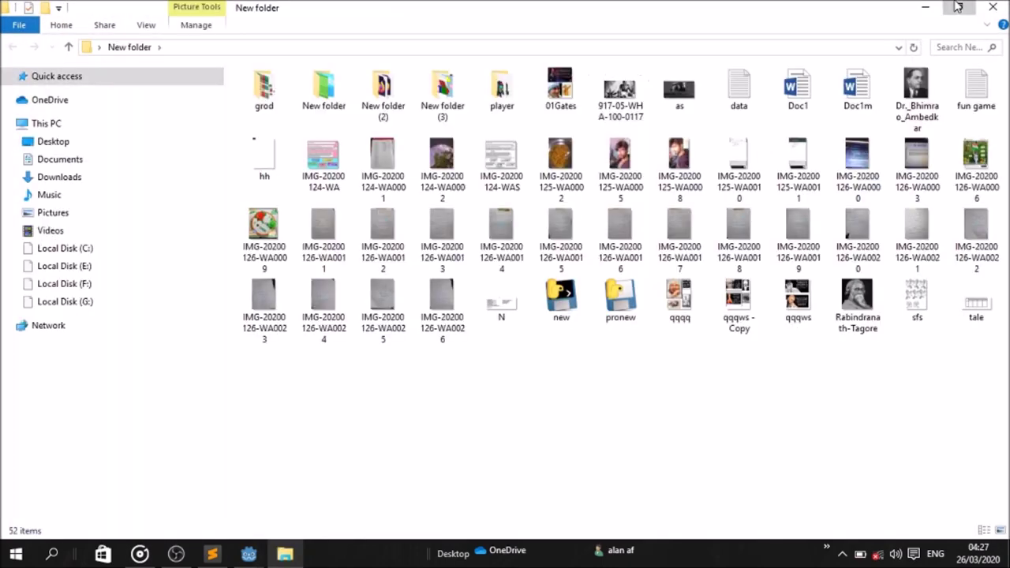
{"action": "left_click", "coordinate": [958, 7]}
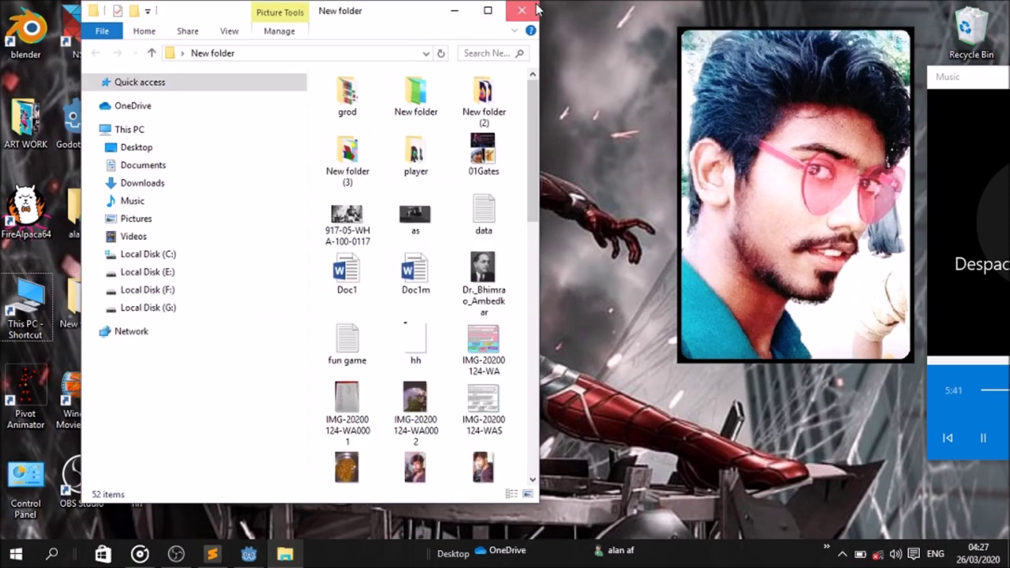
{"action": "left_click", "coordinate": [537, 8]}
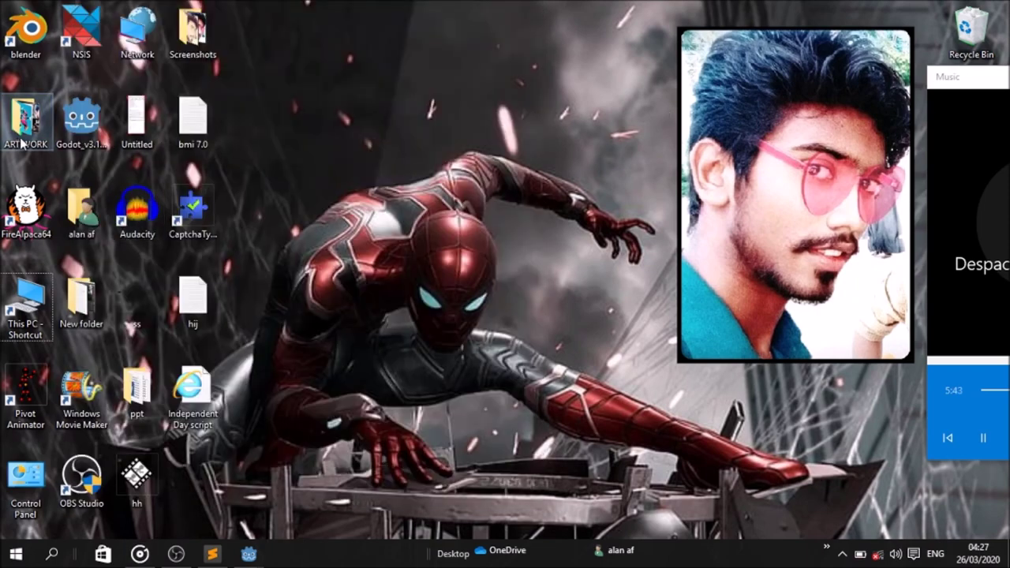
{"action": "double_click", "coordinate": [22, 137]}
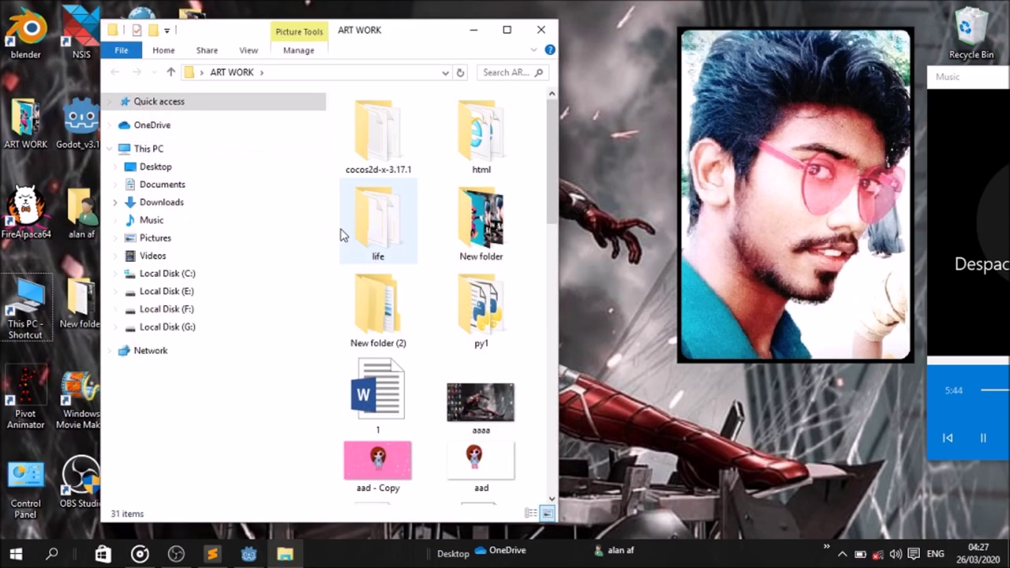
{"action": "double_click", "coordinate": [398, 314]}
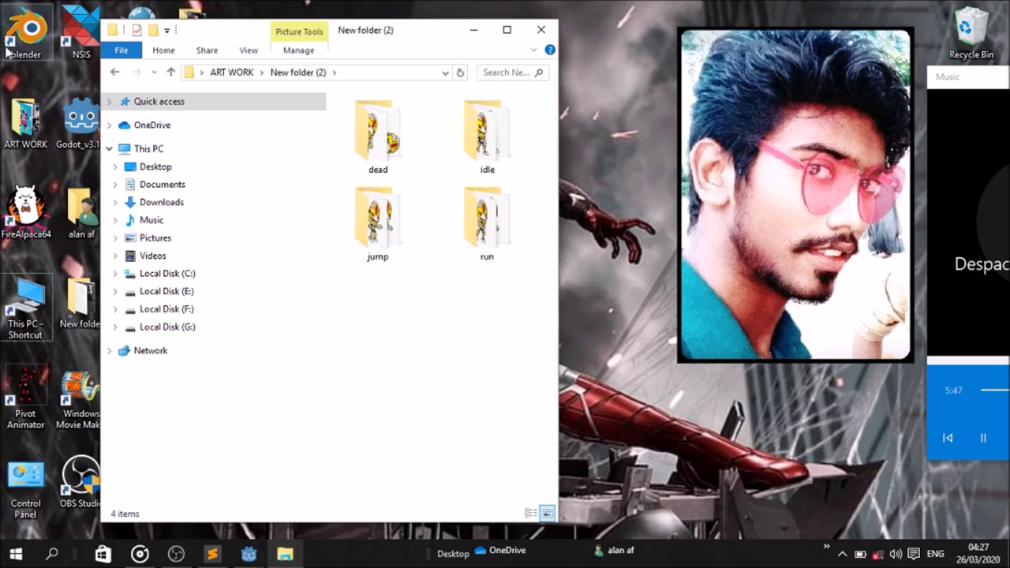
{"action": "left_click", "coordinate": [114, 72]}
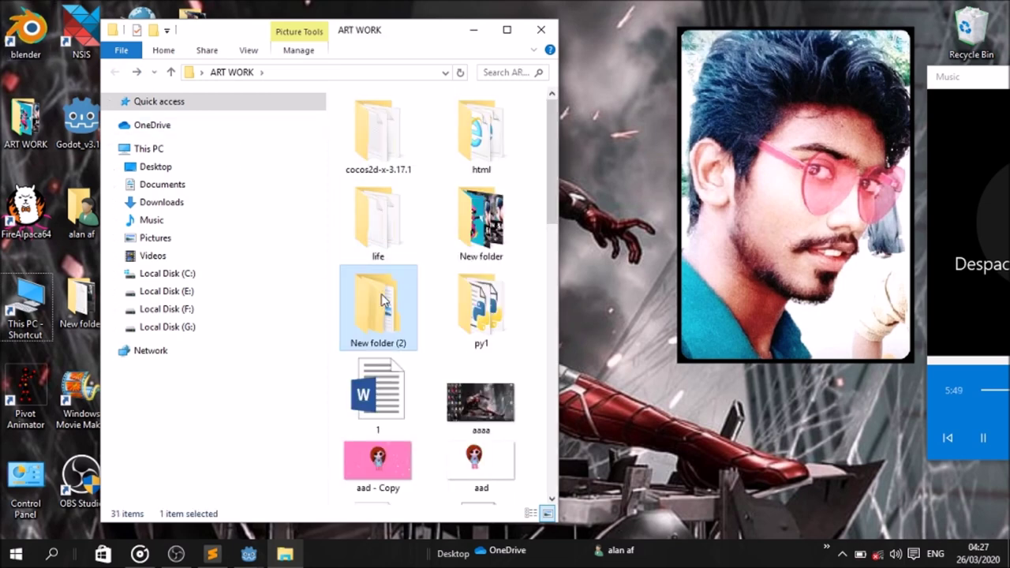
{"action": "right_click", "coordinate": [383, 299]}
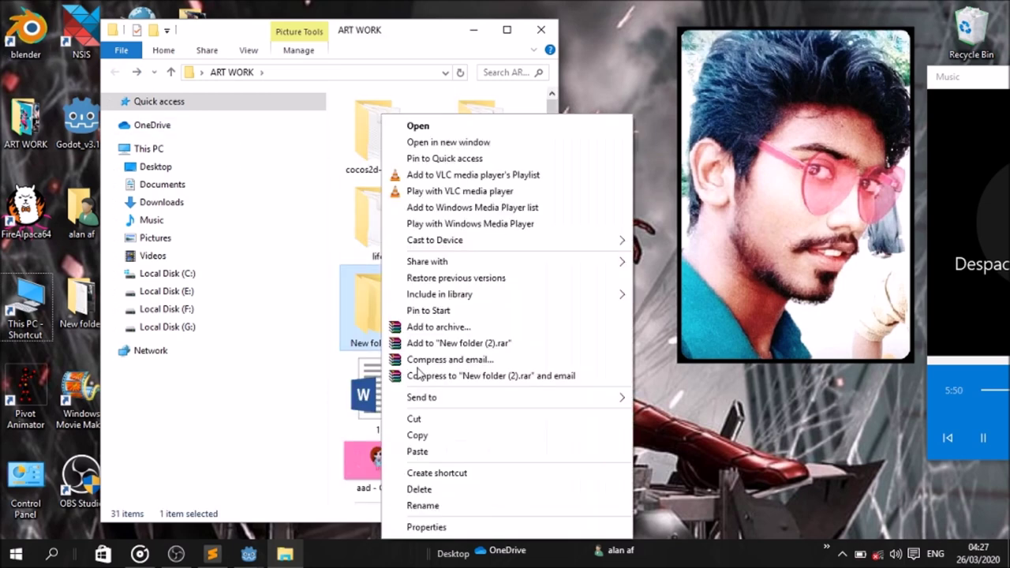
{"action": "left_click", "coordinate": [438, 434]}
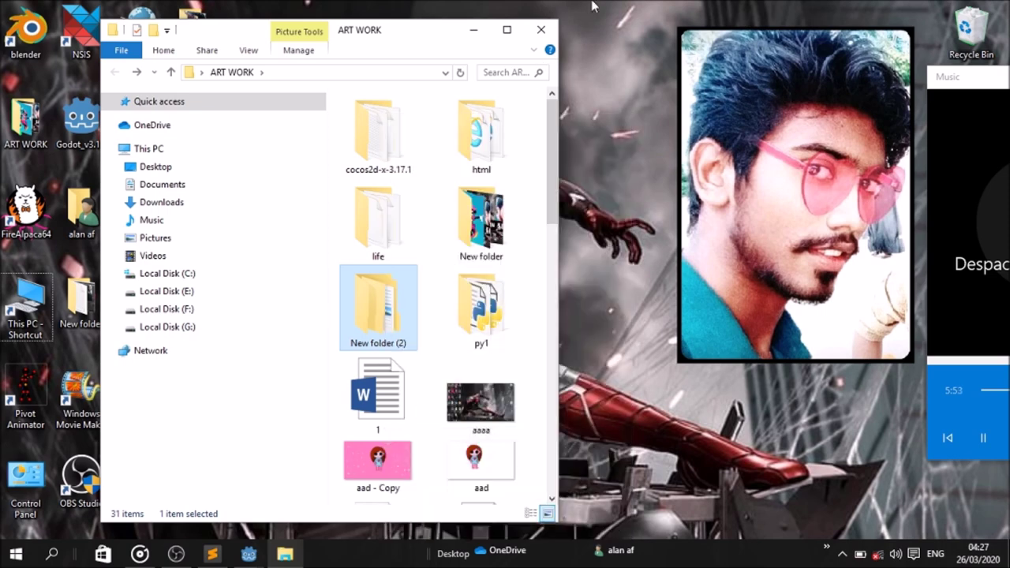
Paste New folder (2) into This PC > Documents > my game and close Explorer.
{"action": "left_click", "coordinate": [542, 30]}
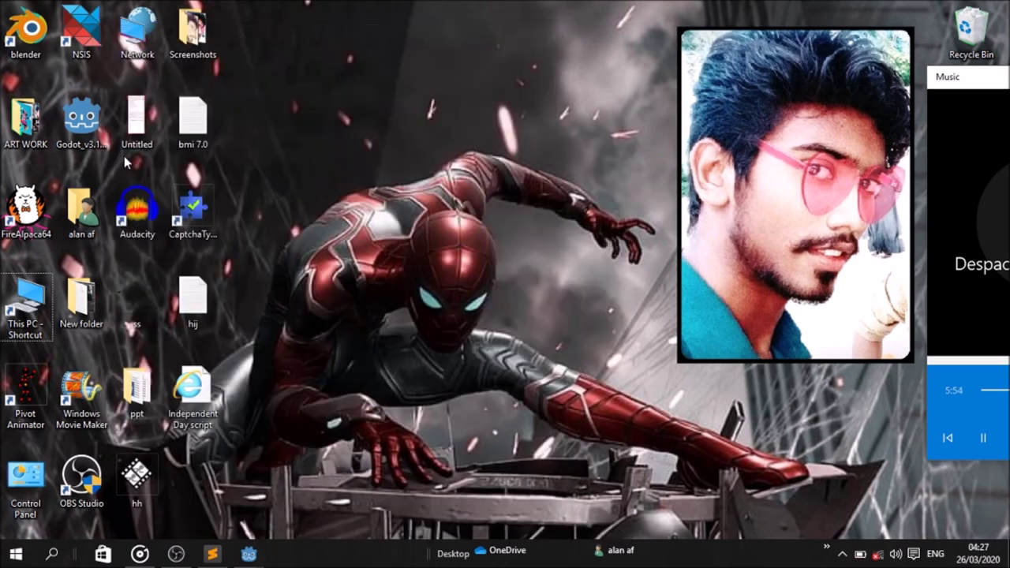
{"action": "left_click", "coordinate": [30, 324]}
{"action": "double_click", "coordinate": [30, 323]}
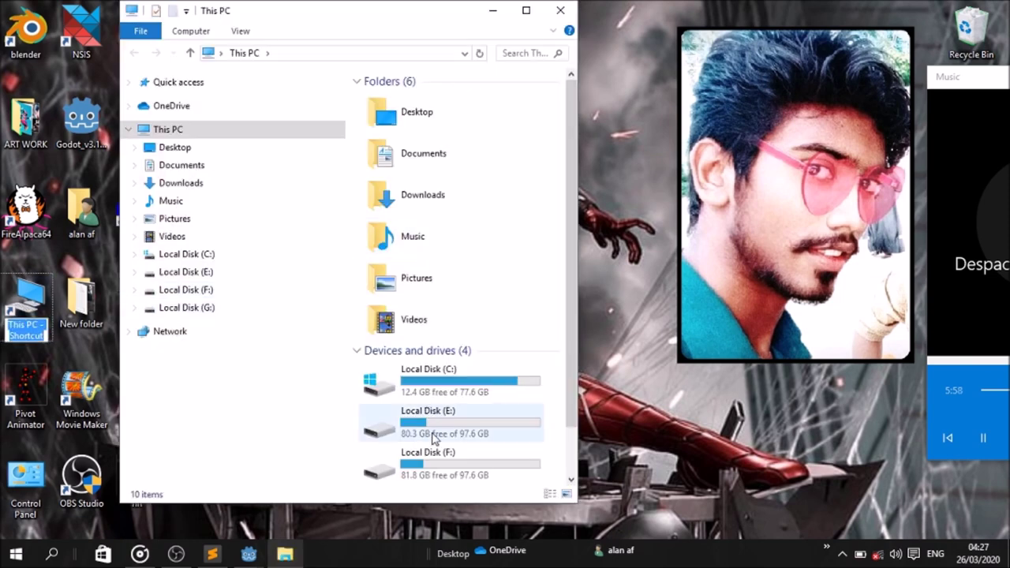
{"action": "left_click", "coordinate": [428, 158]}
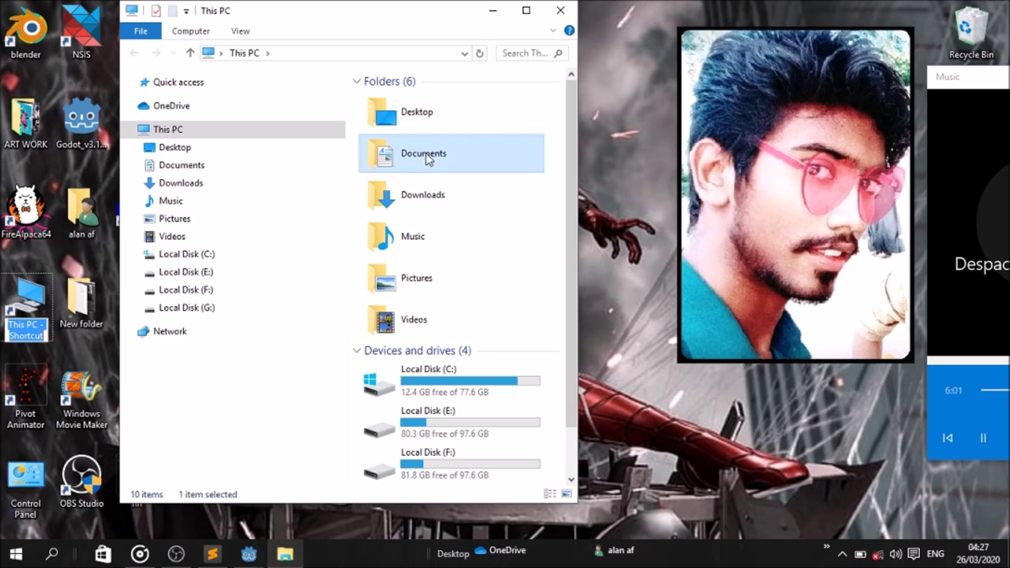
{"action": "double_click", "coordinate": [428, 158]}
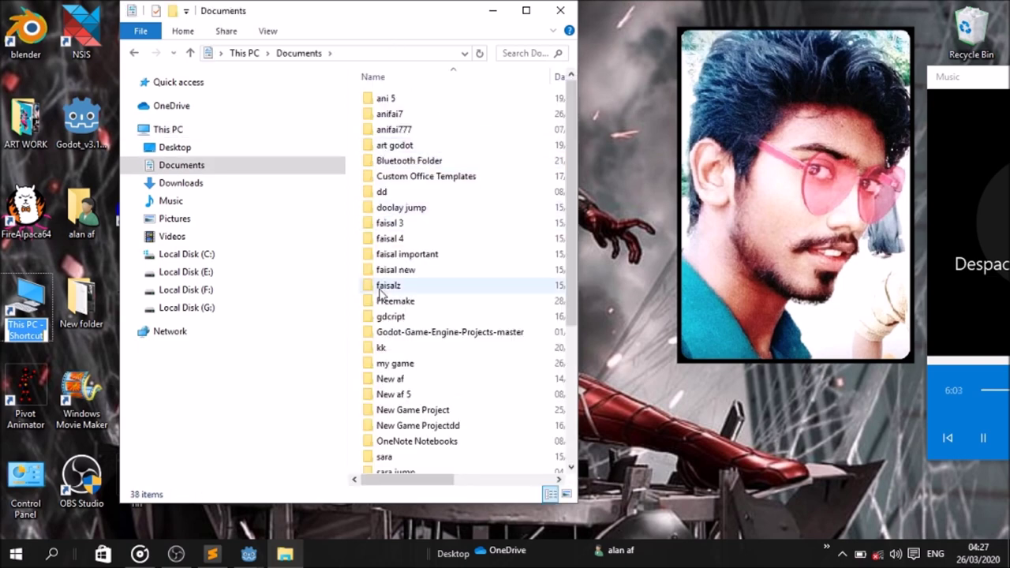
{"action": "scroll", "coordinate": [376, 347], "scroll_direction": "down", "scroll_amount": 3}
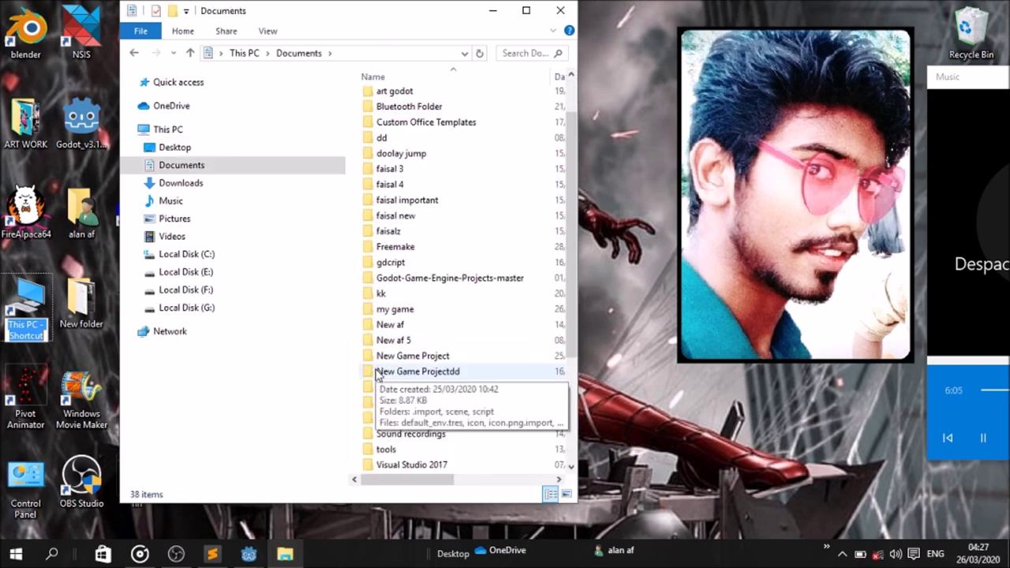
{"action": "scroll", "coordinate": [376, 375], "scroll_direction": "down", "scroll_amount": 2}
{"action": "scroll", "coordinate": [377, 372], "scroll_direction": "down", "scroll_amount": 1}
{"action": "double_click", "coordinate": [418, 207]}
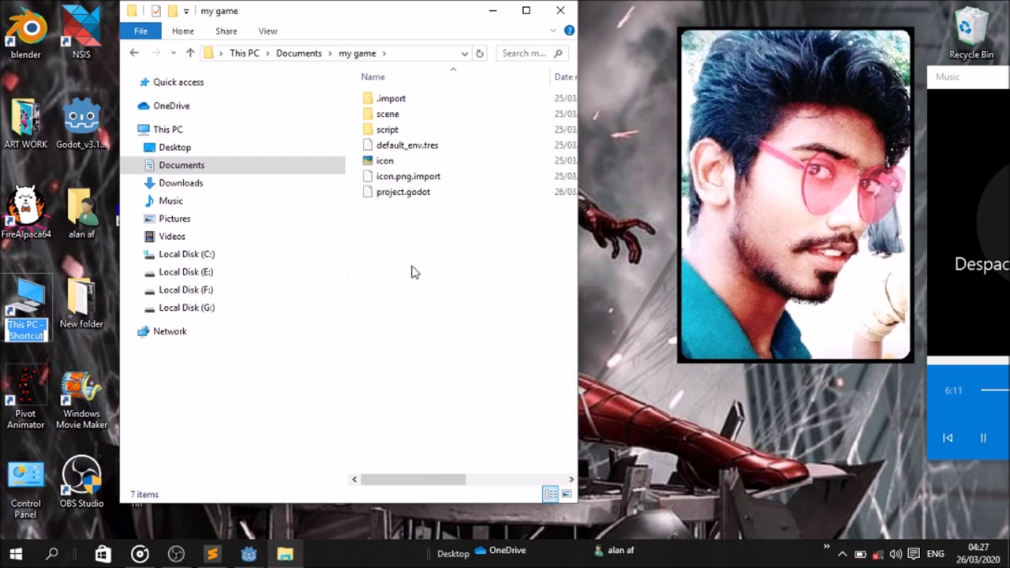
{"action": "key", "text": "ctrl+v"}
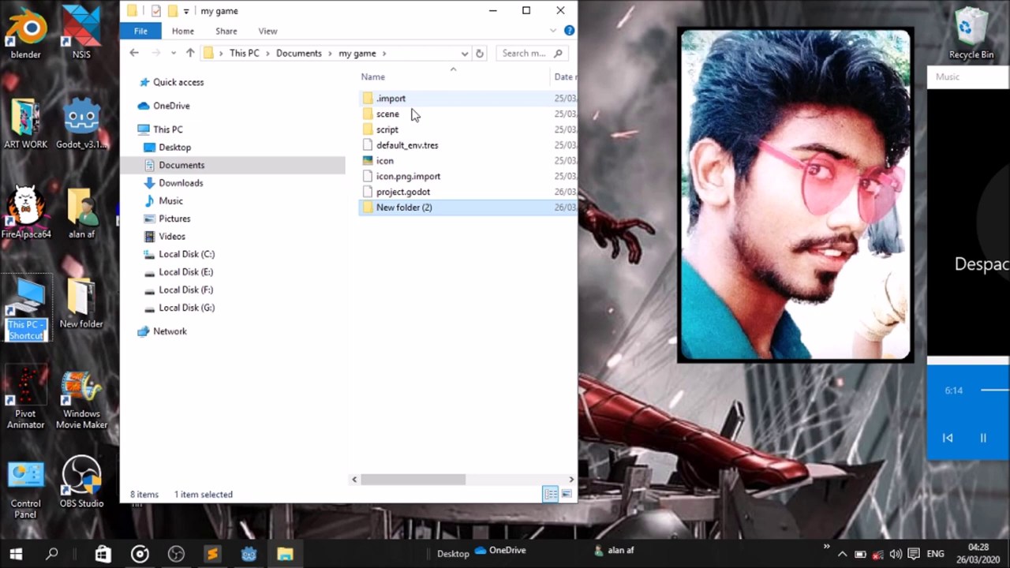
{"action": "key", "text": "alt+F4"}
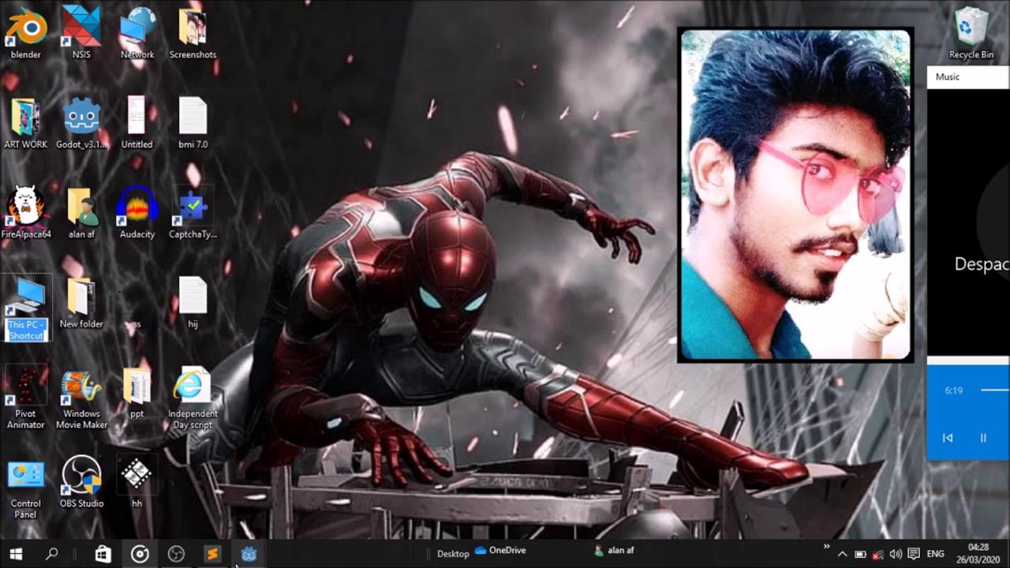
Restore Godot and delete the player's Godot-icon Sprite node, confirming with OK.
{"action": "left_click", "coordinate": [249, 554]}
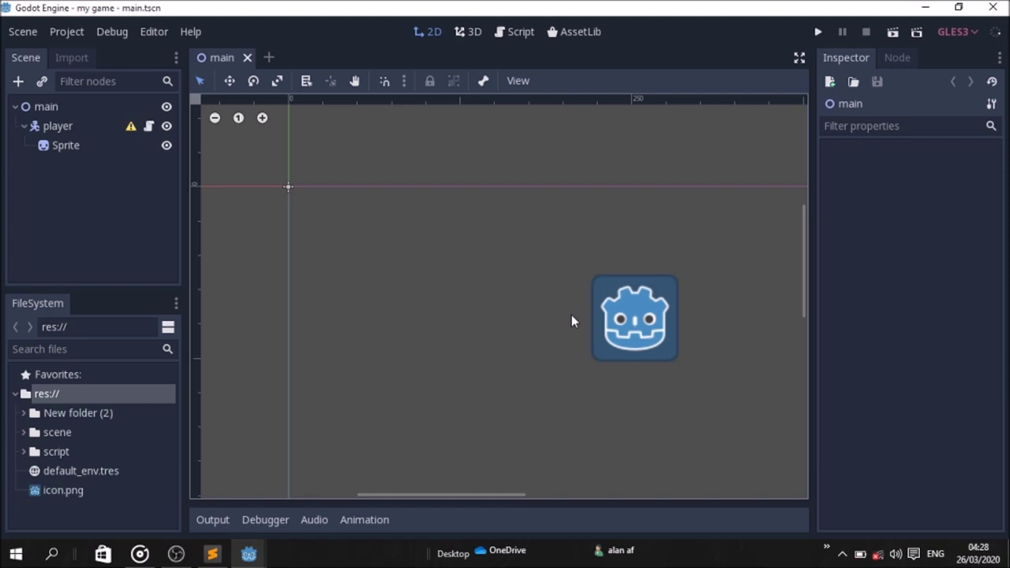
{"action": "left_click", "coordinate": [677, 322]}
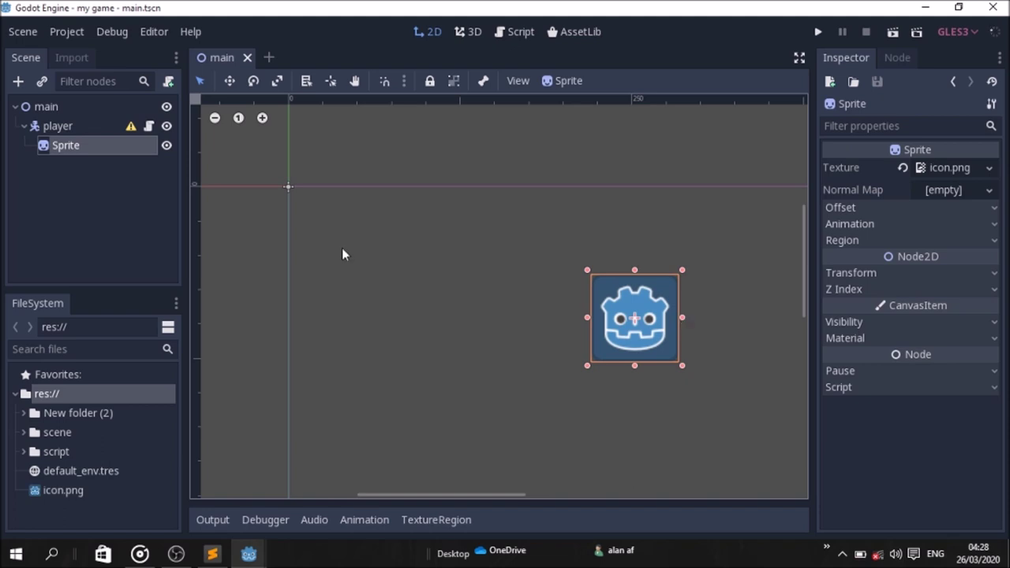
{"action": "right_click", "coordinate": [77, 147]}
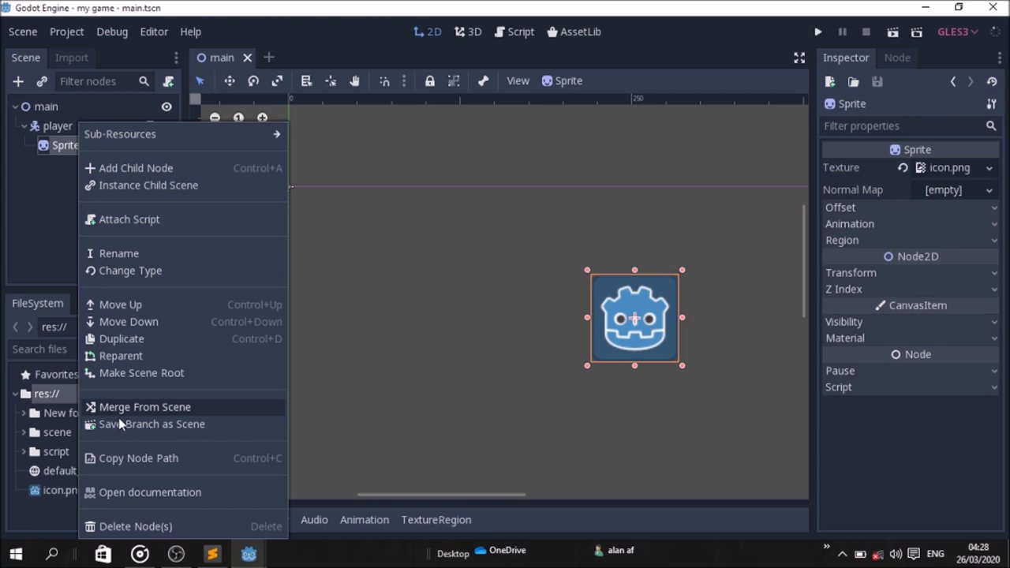
{"action": "key", "text": "Delete"}
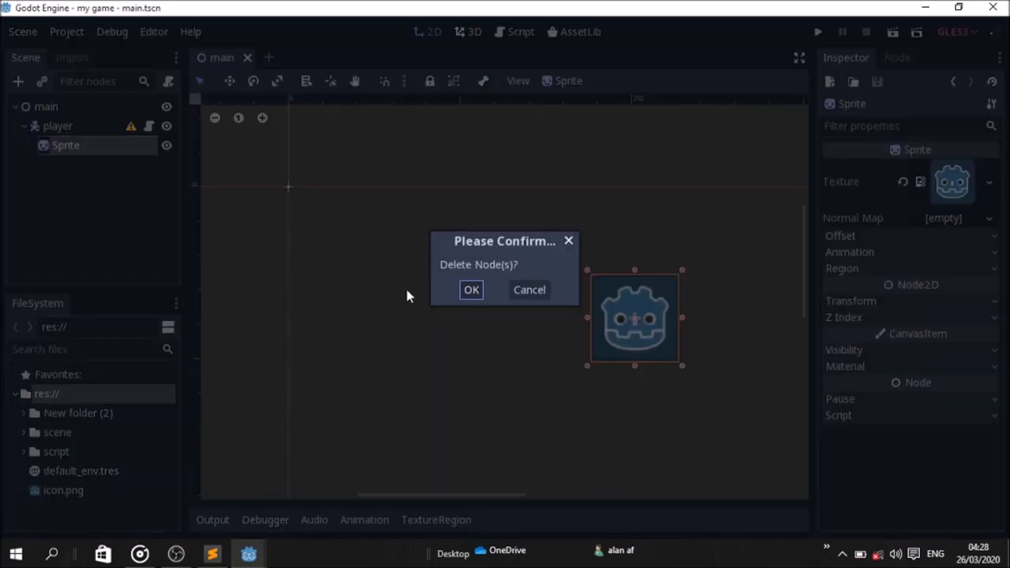
{"action": "left_click", "coordinate": [471, 290]}
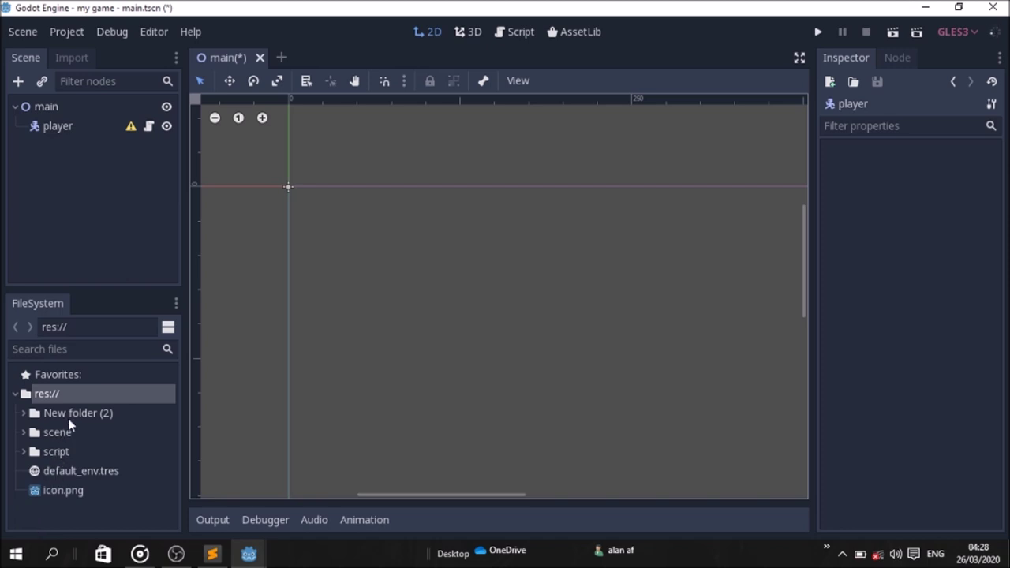
Add an AnimatedSprite child under the player node by searching 'animat'.
{"action": "left_click", "coordinate": [58, 125]}
{"action": "left_click", "coordinate": [18, 82]}
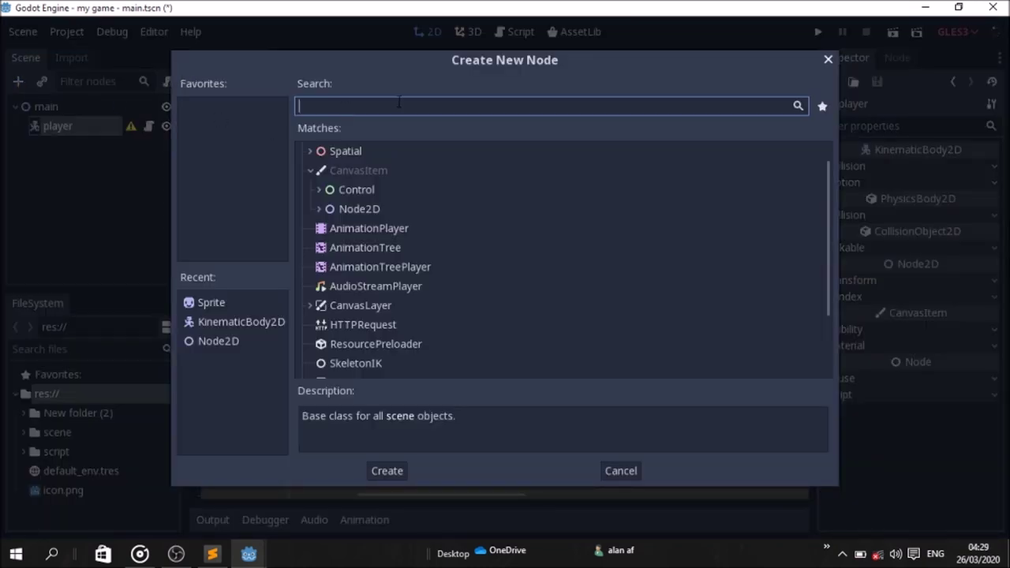
{"action": "type", "text": "anim"}
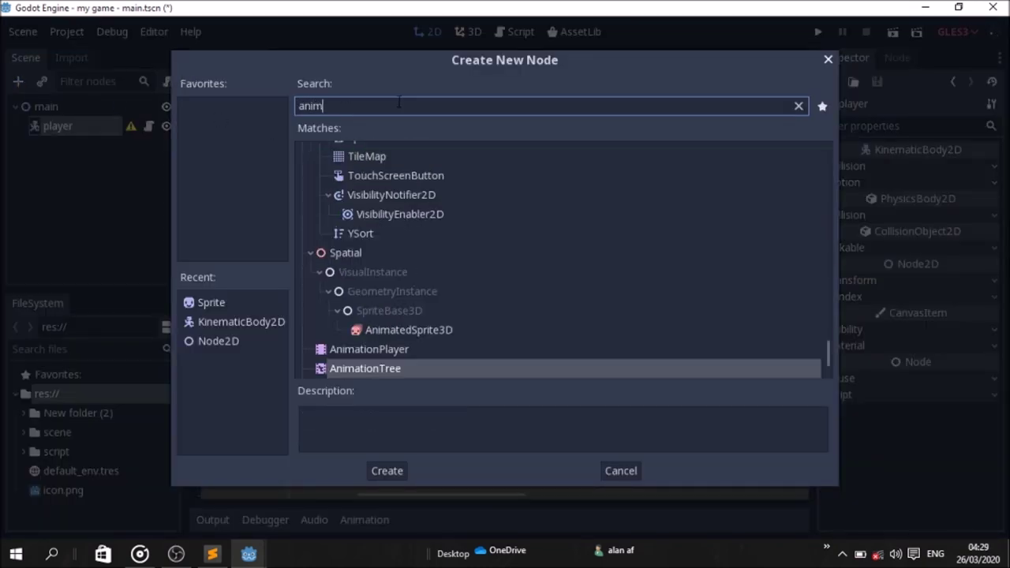
{"action": "type", "text": "at"}
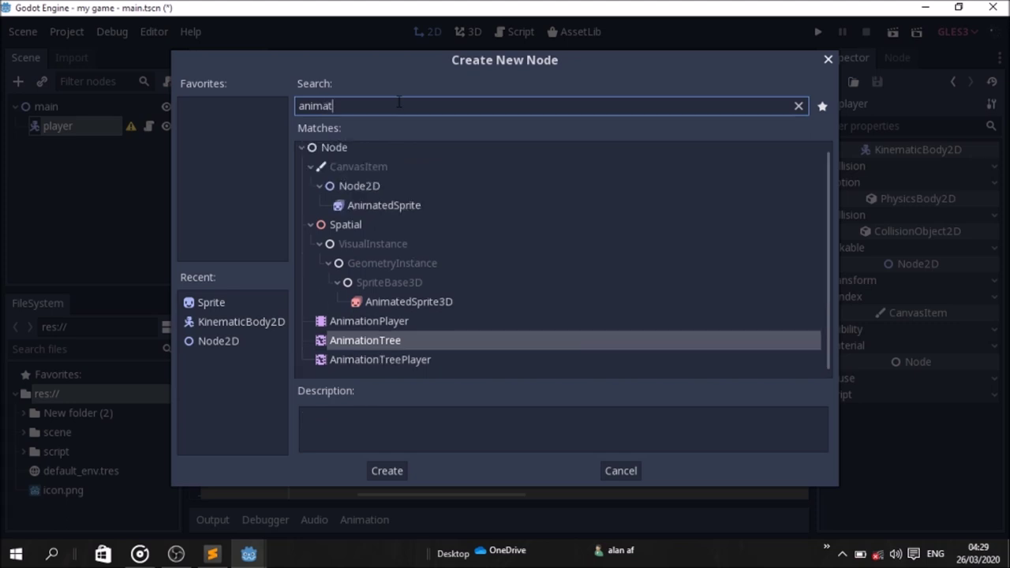
{"action": "left_click", "coordinate": [384, 204]}
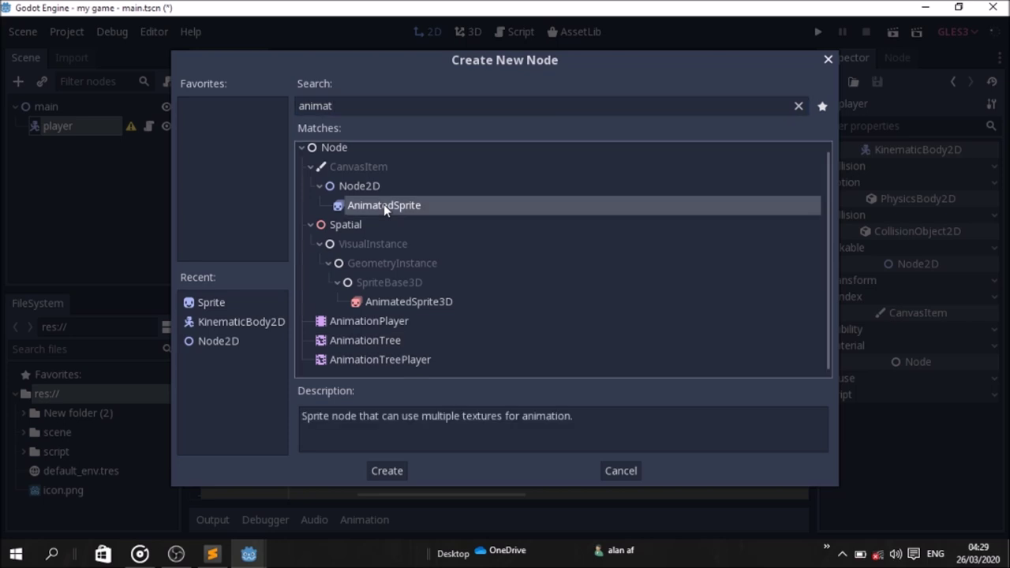
{"action": "double_click", "coordinate": [384, 205]}
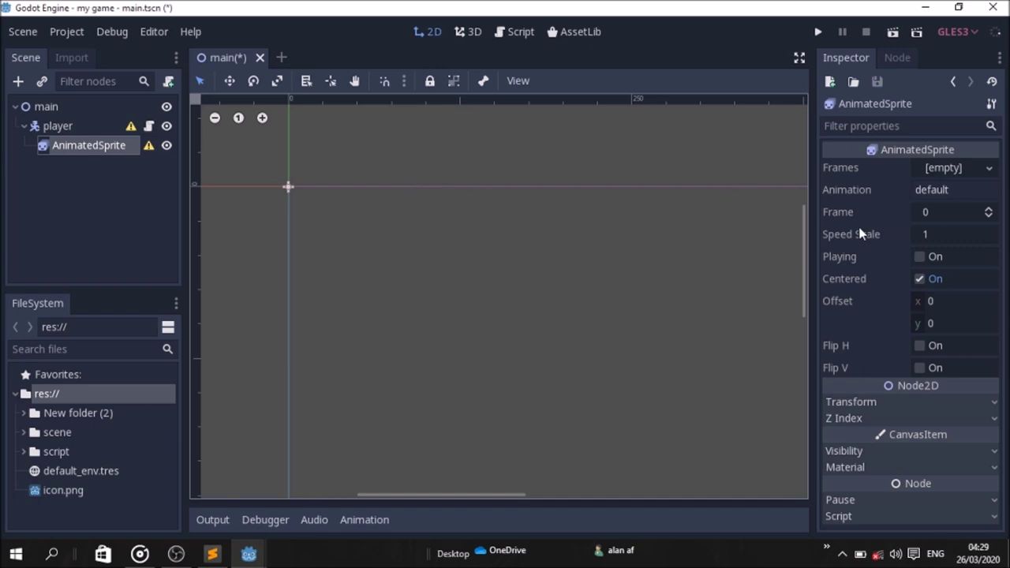
{"action": "left_click", "coordinate": [985, 169]}
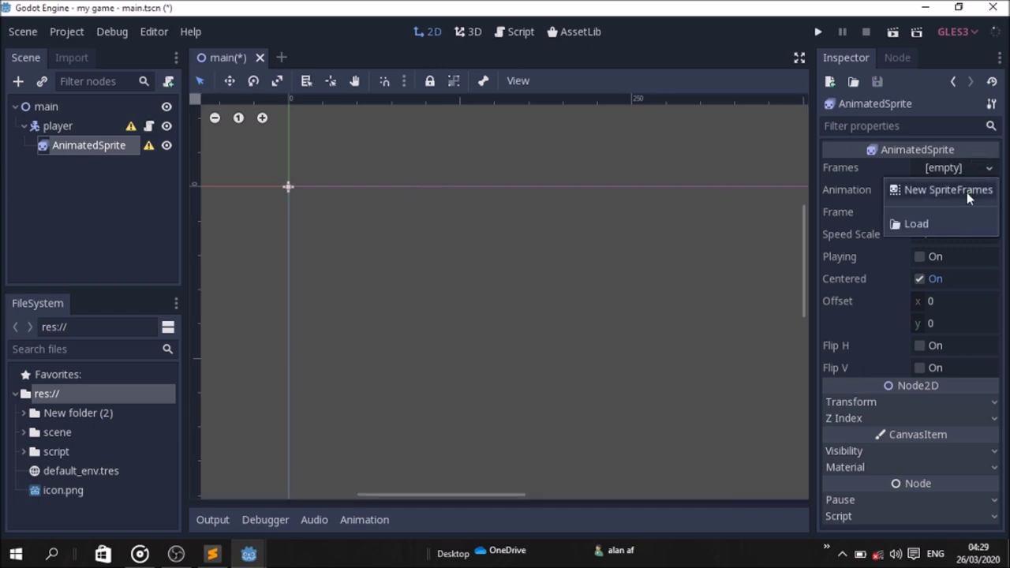
Give the AnimatedSprite a new SpriteFrames resource and list the Run images in New folder (2)/run.
{"action": "left_click", "coordinate": [968, 194]}
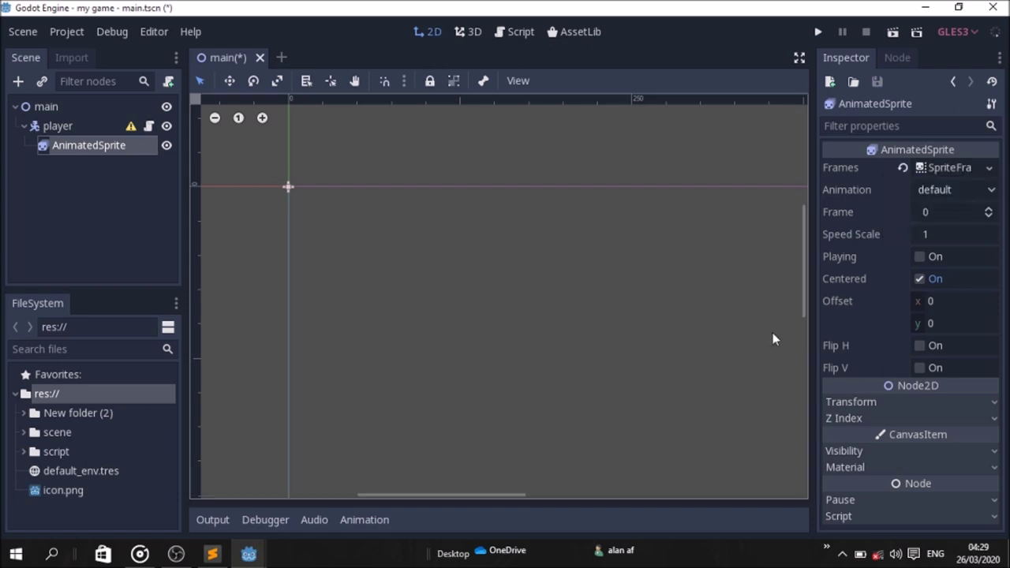
{"action": "left_click", "coordinate": [359, 520]}
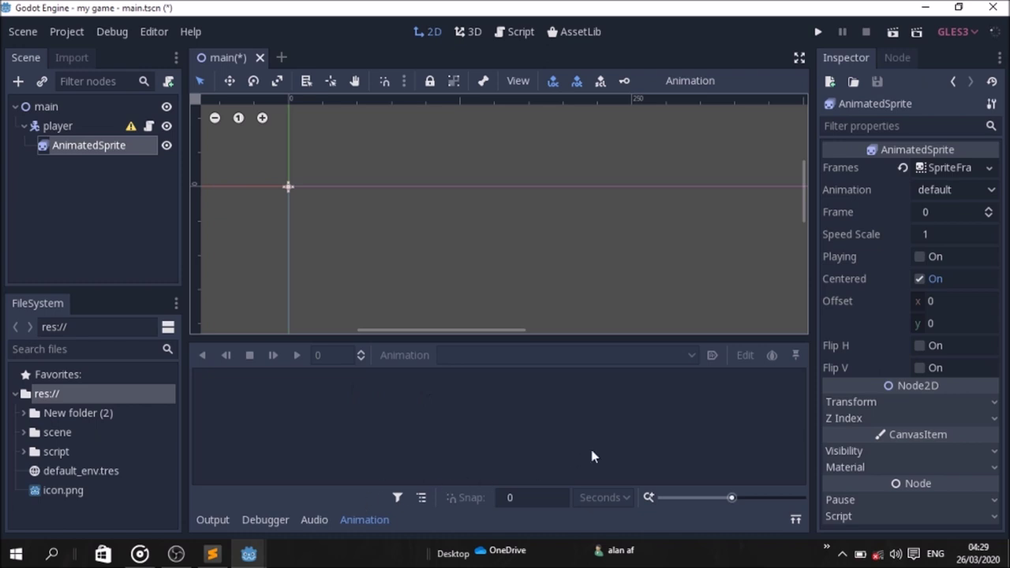
{"action": "left_click", "coordinate": [71, 417]}
{"action": "double_click", "coordinate": [70, 416]}
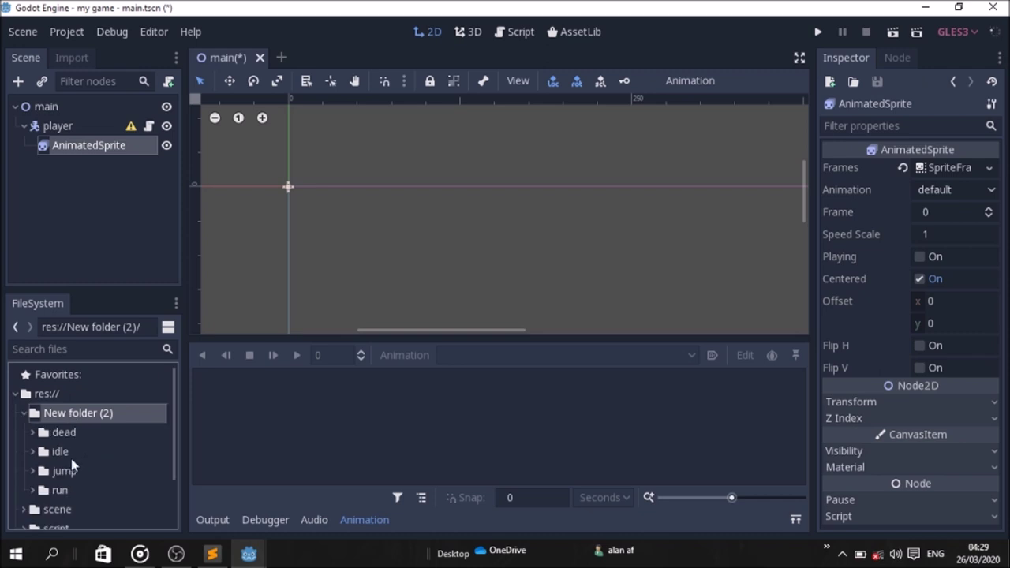
{"action": "double_click", "coordinate": [63, 490]}
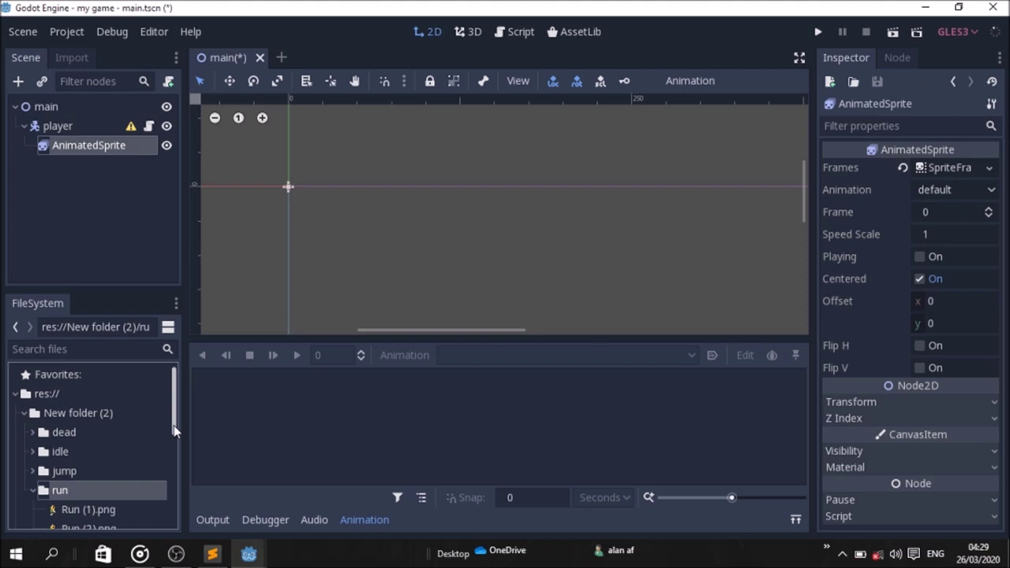
{"action": "scroll", "coordinate": [172, 440], "scroll_direction": "down", "scroll_amount": 3}
{"action": "scroll", "coordinate": [175, 470], "scroll_direction": "down", "scroll_amount": 1}
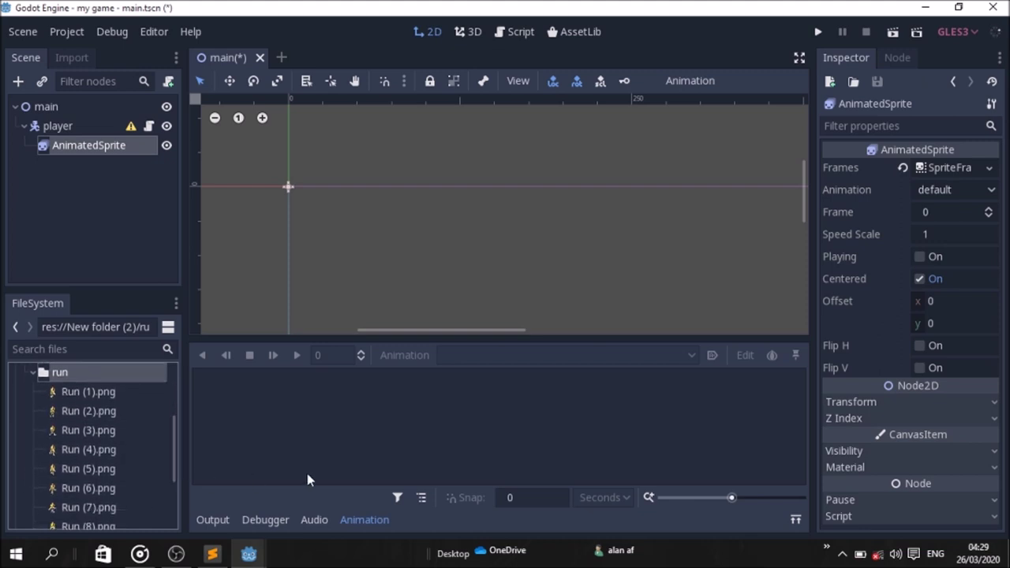
{"action": "left_click", "coordinate": [965, 189]}
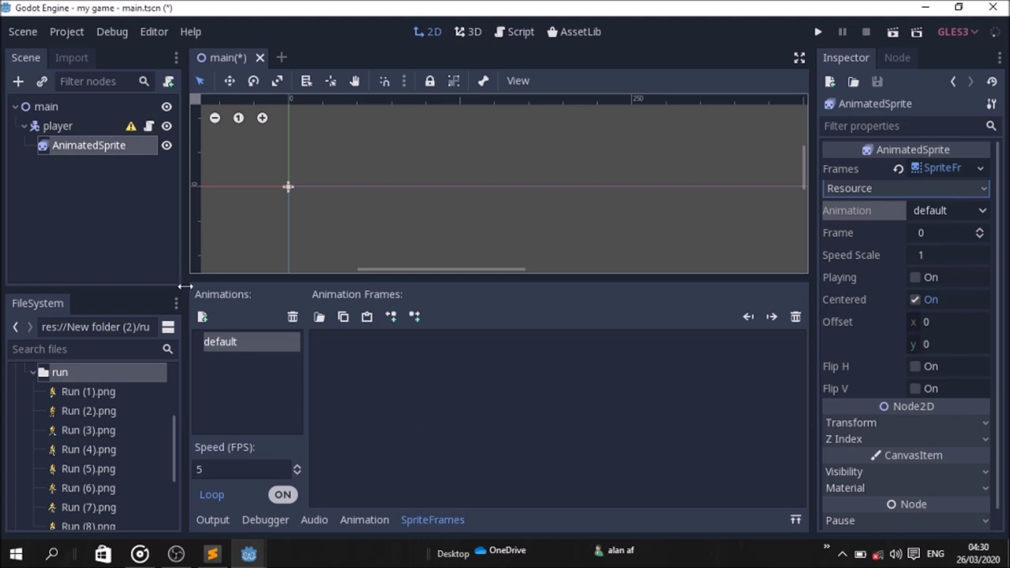
Rename the default animation to 'run'.
{"action": "left_click", "coordinate": [241, 350]}
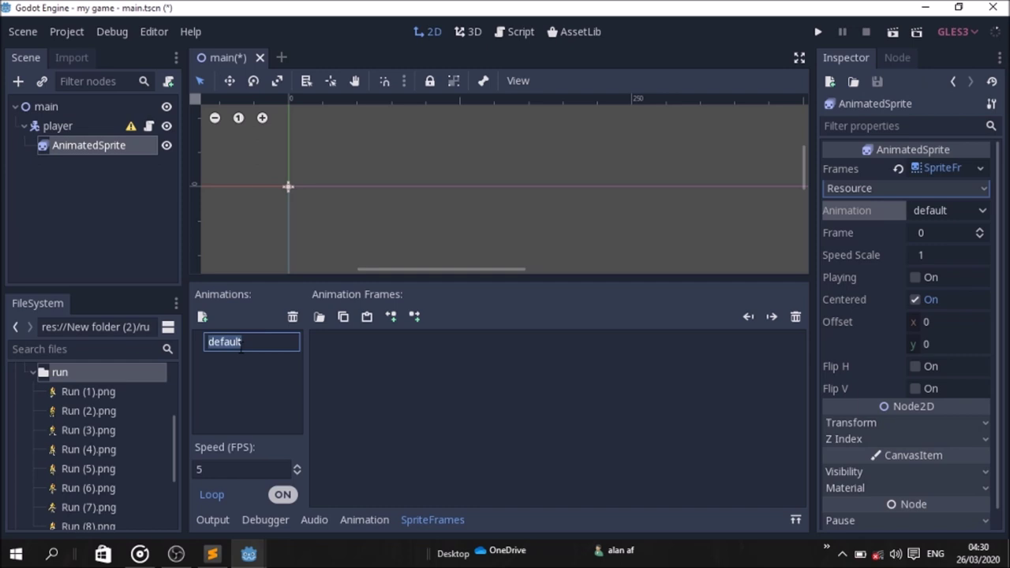
{"action": "key", "text": "BackSpace"}
{"action": "type", "text": "run"}
{"action": "left_click", "coordinate": [342, 389]}
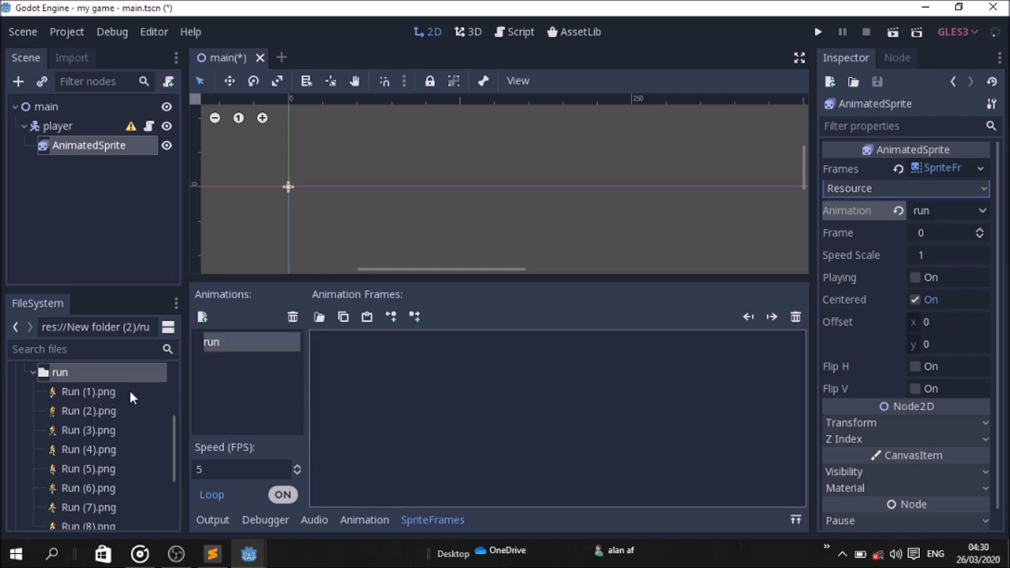
{"action": "left_click", "coordinate": [107, 390]}
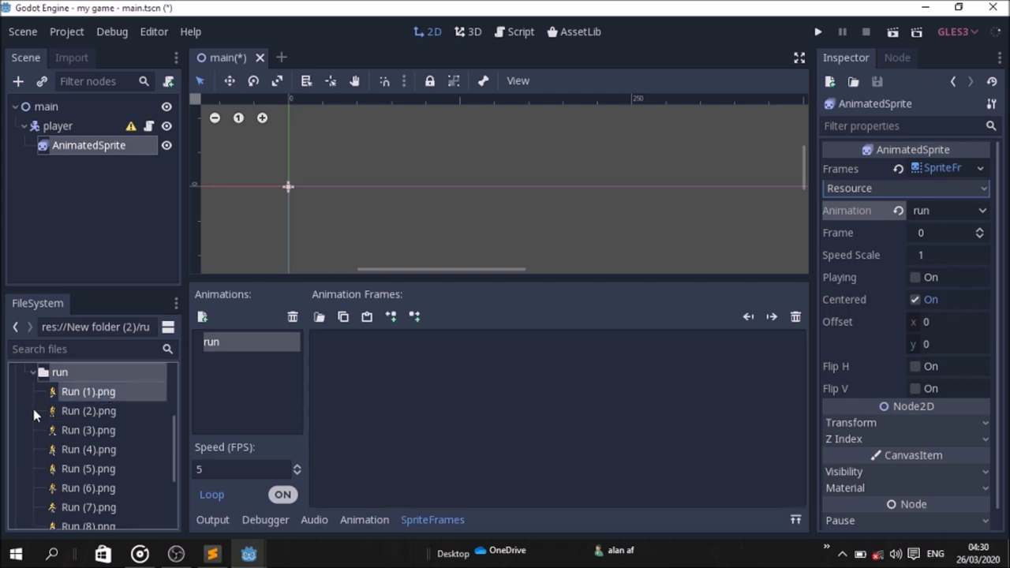
Add a second animation named 'jump', removing an extra New Anim along the way.
{"action": "left_click", "coordinate": [204, 316]}
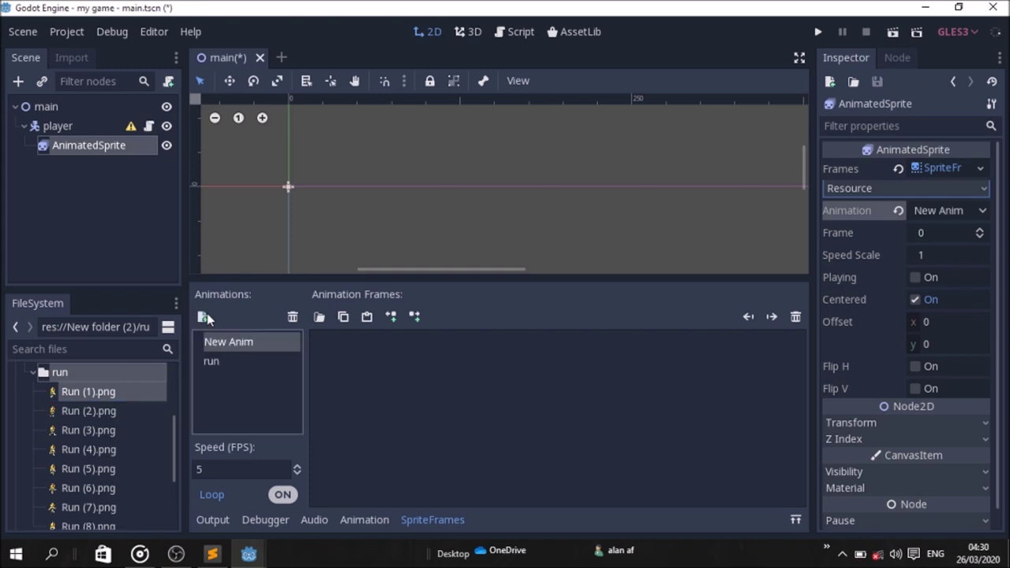
{"action": "left_click", "coordinate": [226, 360]}
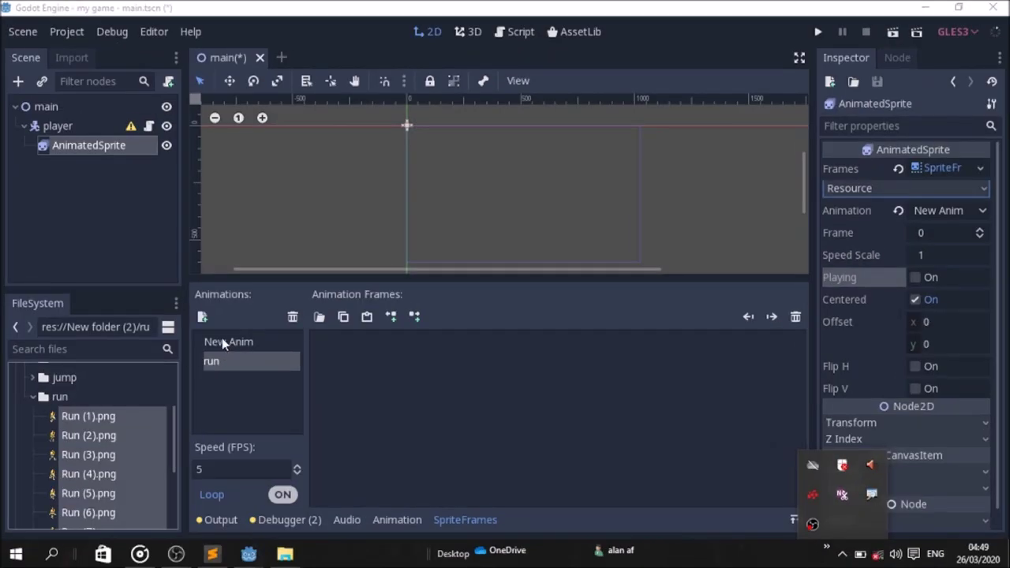
{"action": "left_click", "coordinate": [222, 340]}
{"action": "left_click", "coordinate": [292, 318]}
{"action": "left_click", "coordinate": [203, 317]}
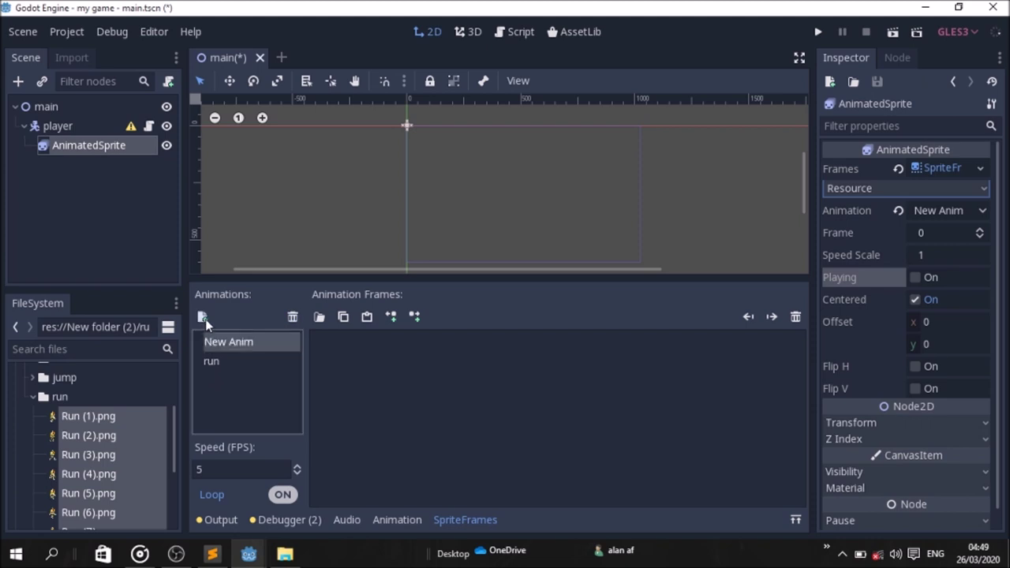
{"action": "left_click", "coordinate": [234, 346]}
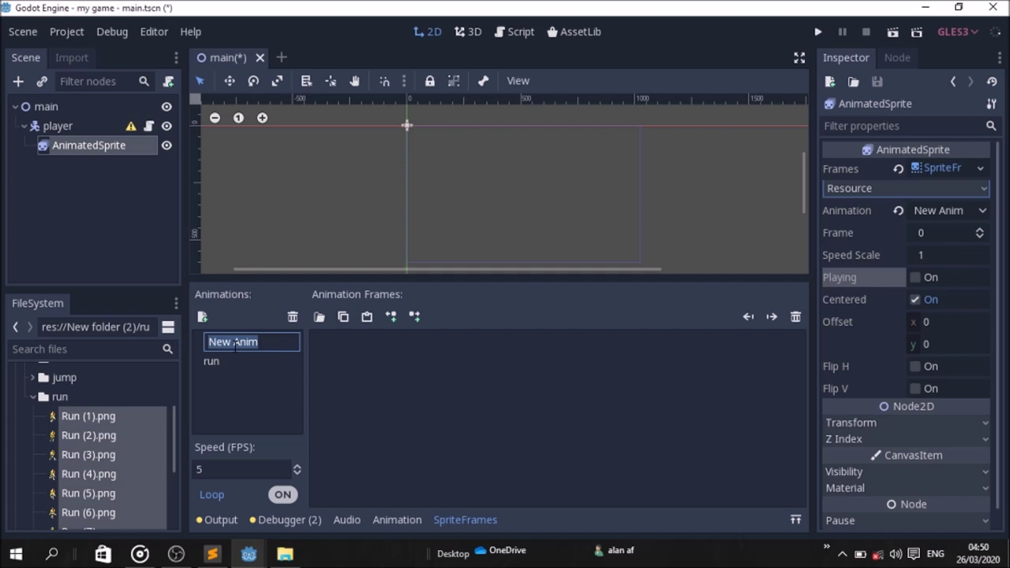
{"action": "type", "text": "jump"}
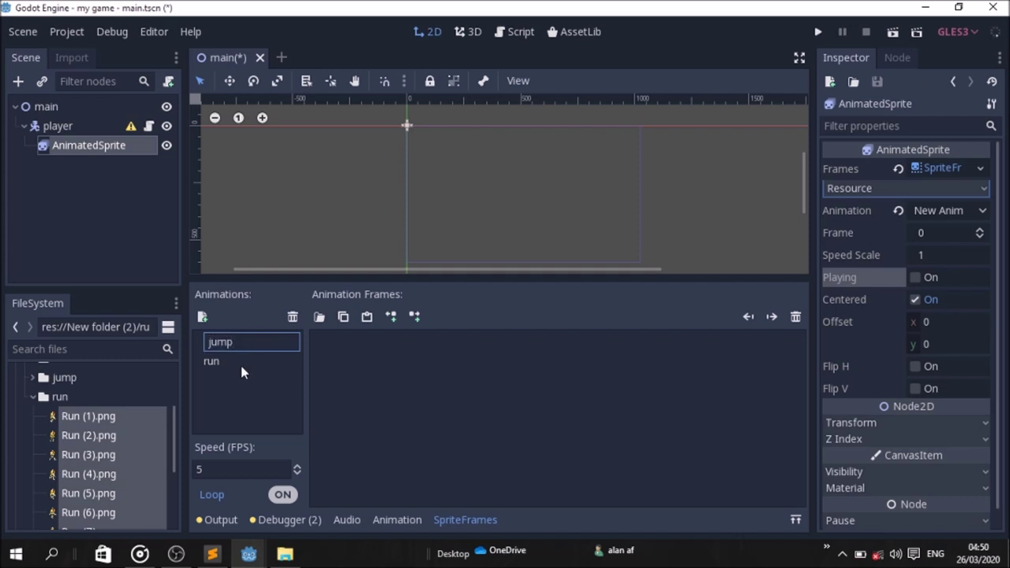
{"action": "left_click", "coordinate": [233, 366]}
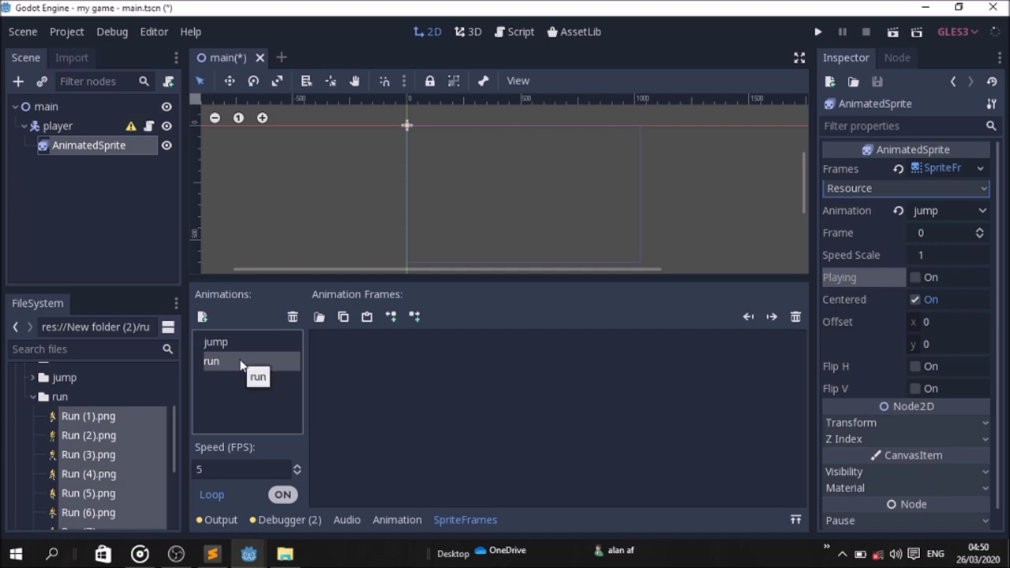
Drag the eight Run images into the run animation's frames.
{"action": "left_click", "coordinate": [241, 361]}
{"action": "left_click", "coordinate": [367, 362]}
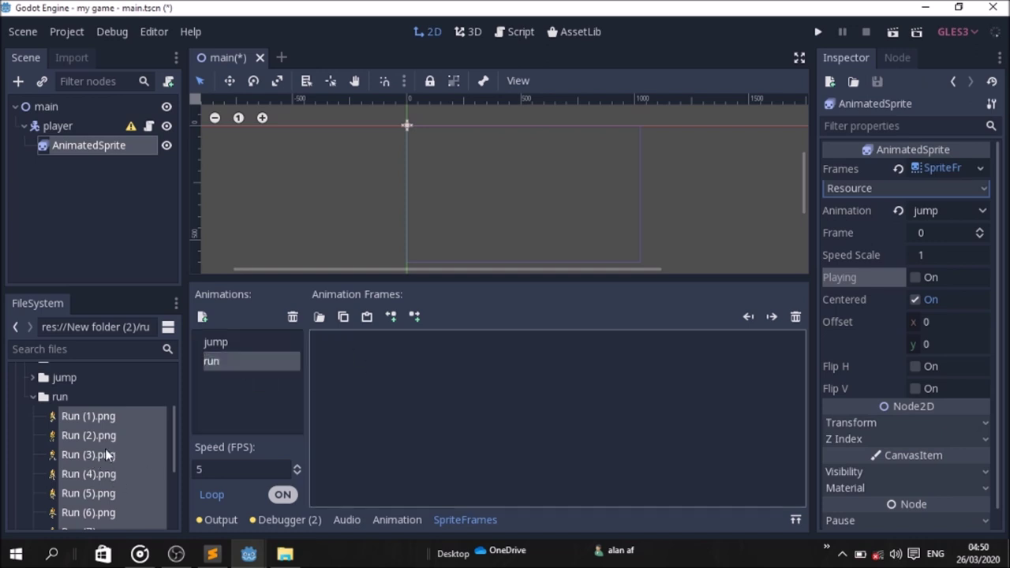
{"action": "left_click_drag", "start_coordinate": [108, 455], "coordinate": [403, 368]}
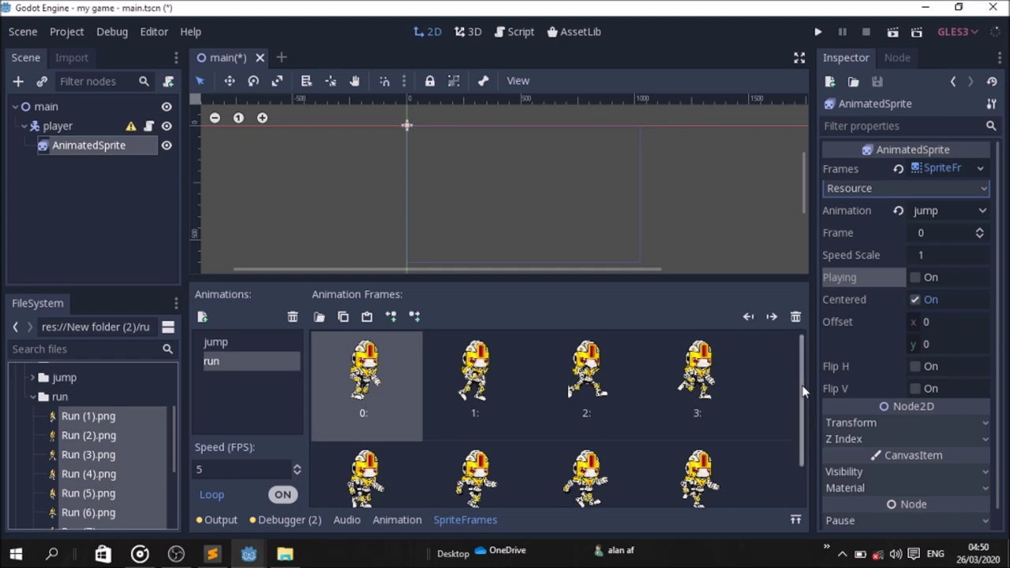
Finish the run animation with eight Run frames (0–7), closing an accidental popup.
{"action": "scroll", "coordinate": [805, 385], "scroll_direction": "down", "scroll_amount": 2}
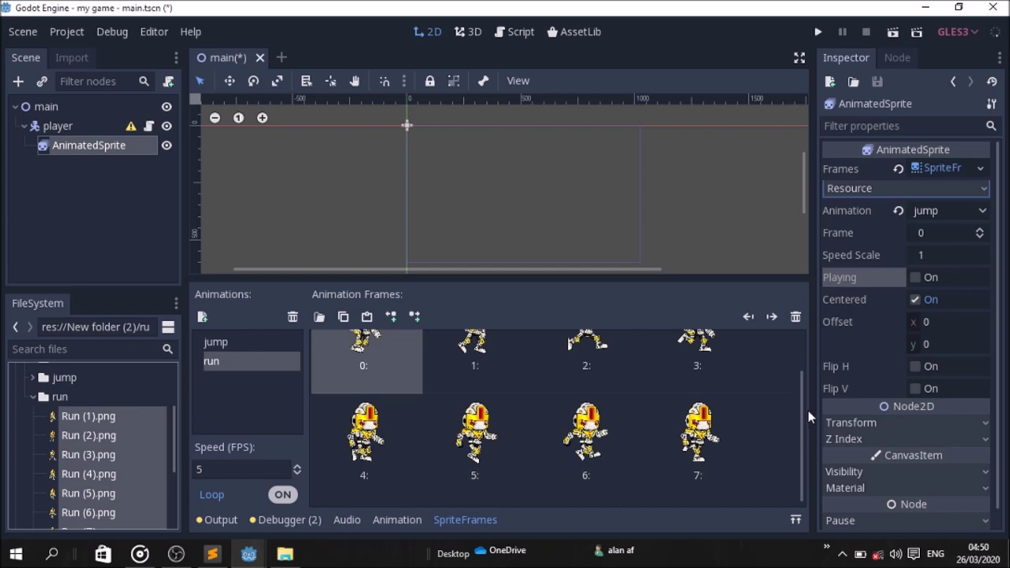
{"action": "mouse_move", "coordinate": [172, 458]}
{"action": "left_mouse_down"}
{"action": "mouse_move", "coordinate": [176, 479]}
{"action": "mouse_move", "coordinate": [179, 471]}
{"action": "left_mouse_up"}
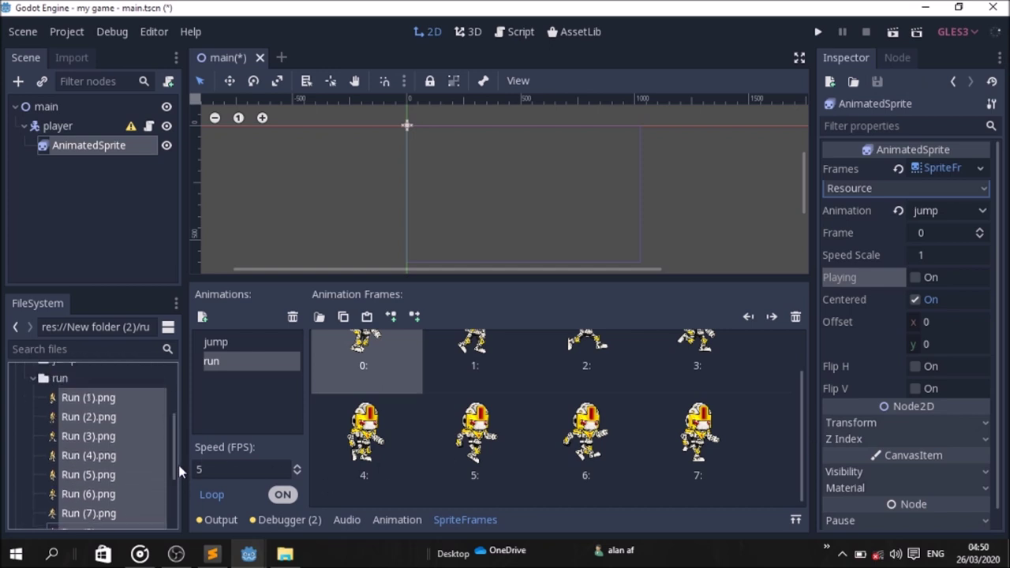
{"action": "left_click", "coordinate": [827, 548]}
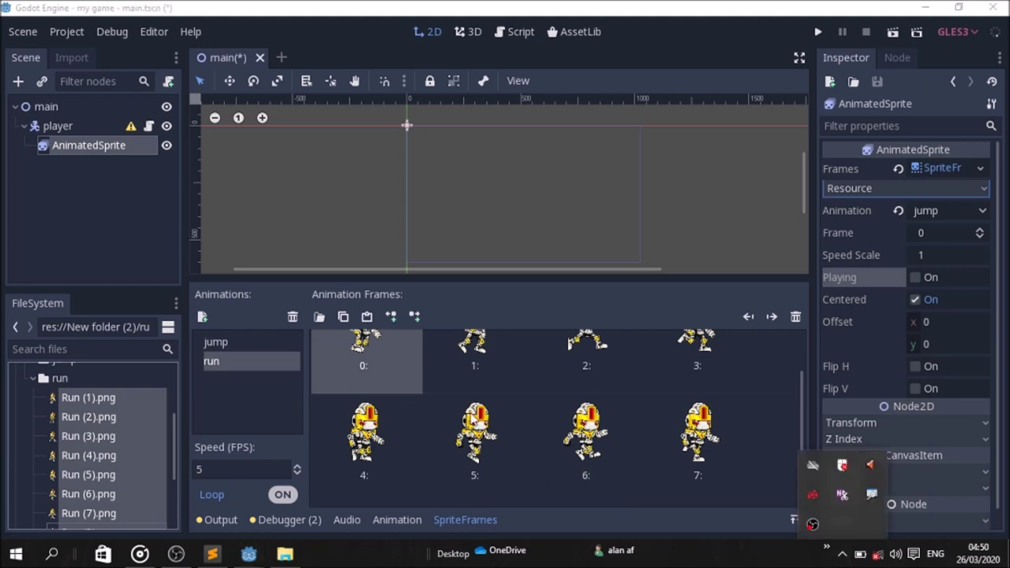
{"action": "left_click", "coordinate": [916, 282]}
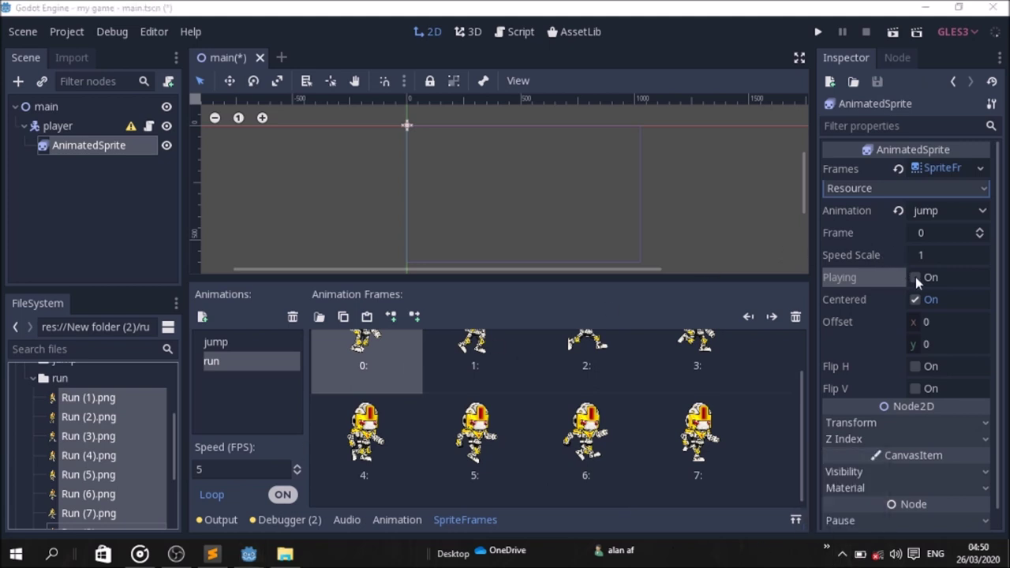
{"action": "left_click", "coordinate": [964, 208]}
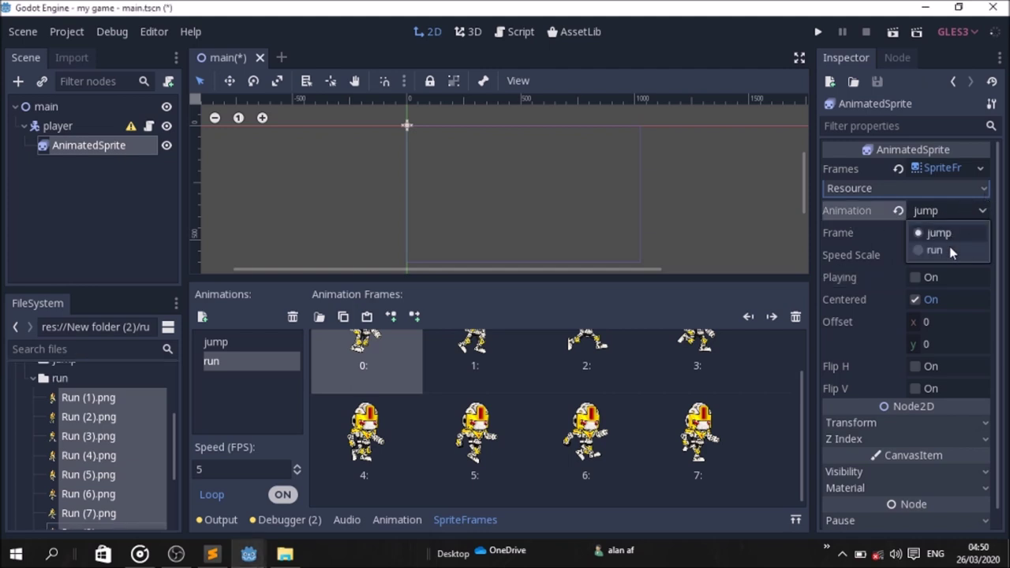
Show the run animation on the robot sprite, adjust its size and position, and save the scene.
{"action": "left_click", "coordinate": [949, 248]}
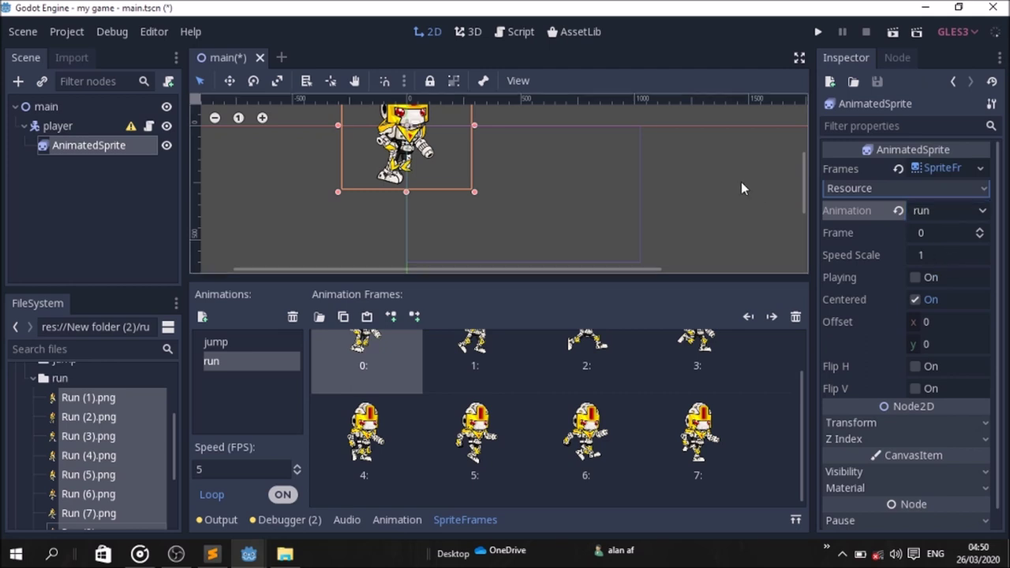
{"action": "left_click_drag", "start_coordinate": [459, 162], "coordinate": [577, 205]}
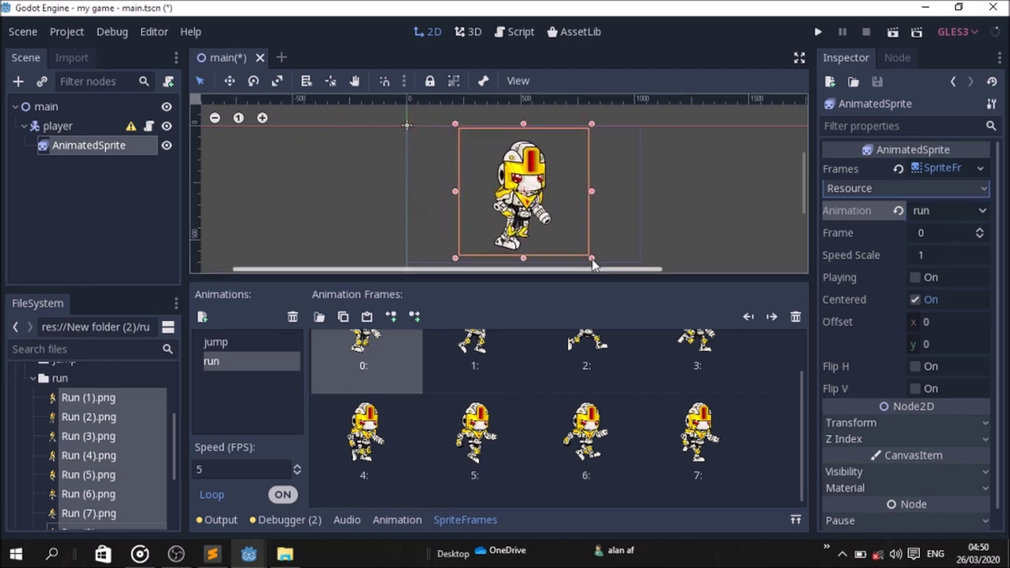
{"action": "left_click_drag", "start_coordinate": [592, 258], "coordinate": [569, 228]}
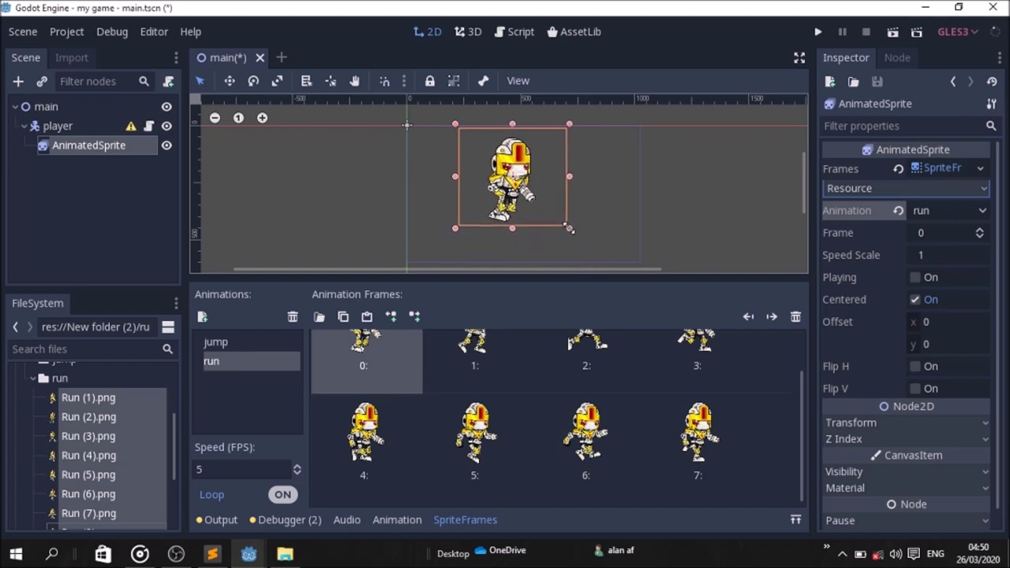
{"action": "left_click_drag", "start_coordinate": [592, 217], "coordinate": [588, 213]}
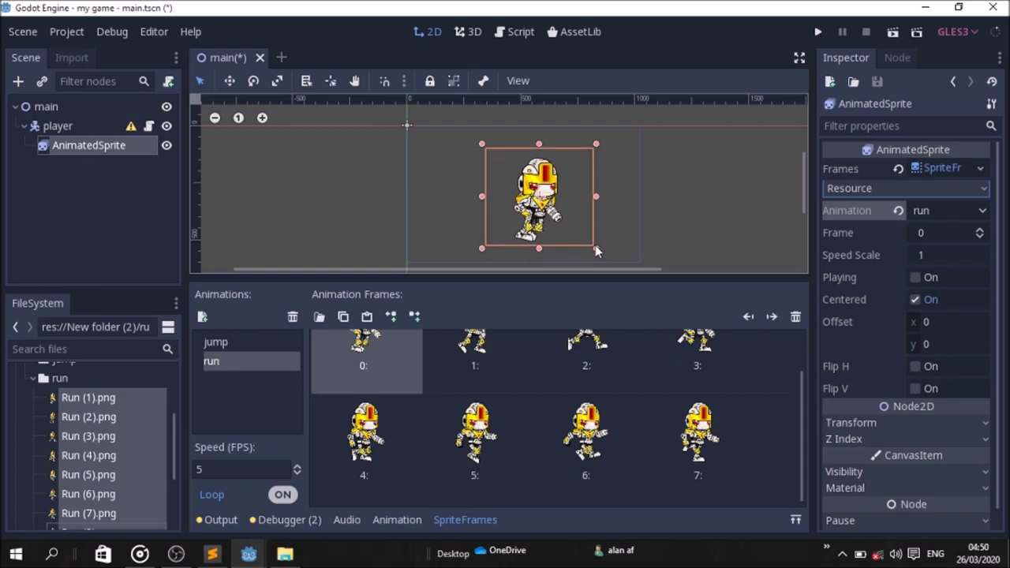
{"action": "left_click_drag", "start_coordinate": [595, 249], "coordinate": [604, 253]}
{"action": "key", "text": "ctrl+s"}
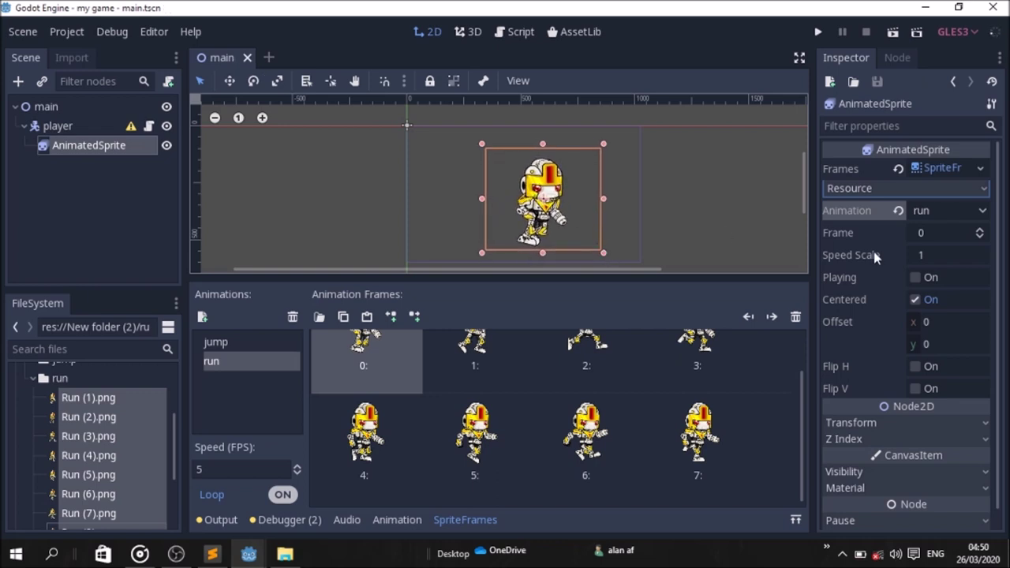
Set the run animation speed to 10 FPS, restart playback, and enlarge the robot sprite.
{"action": "left_click", "coordinate": [914, 277]}
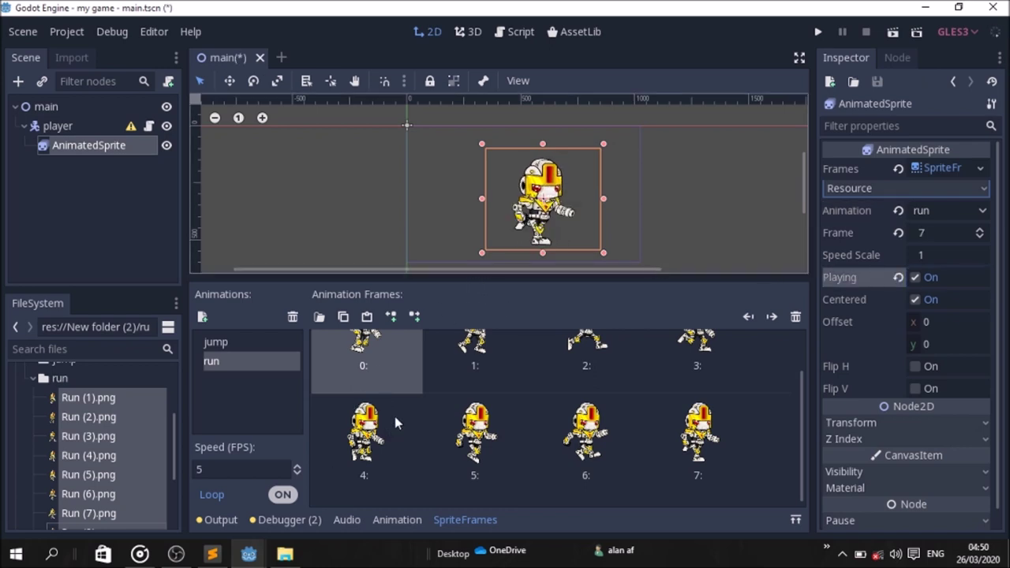
{"action": "left_click", "coordinate": [237, 469]}
{"action": "key", "text": "BackSpace"}
{"action": "type", "text": "1"}
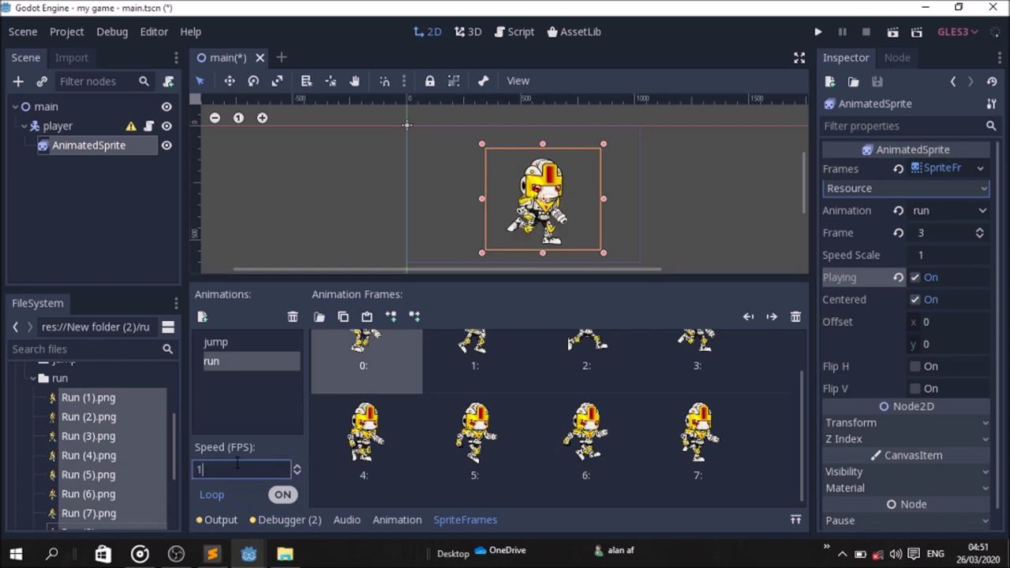
{"action": "type", "text": "0"}
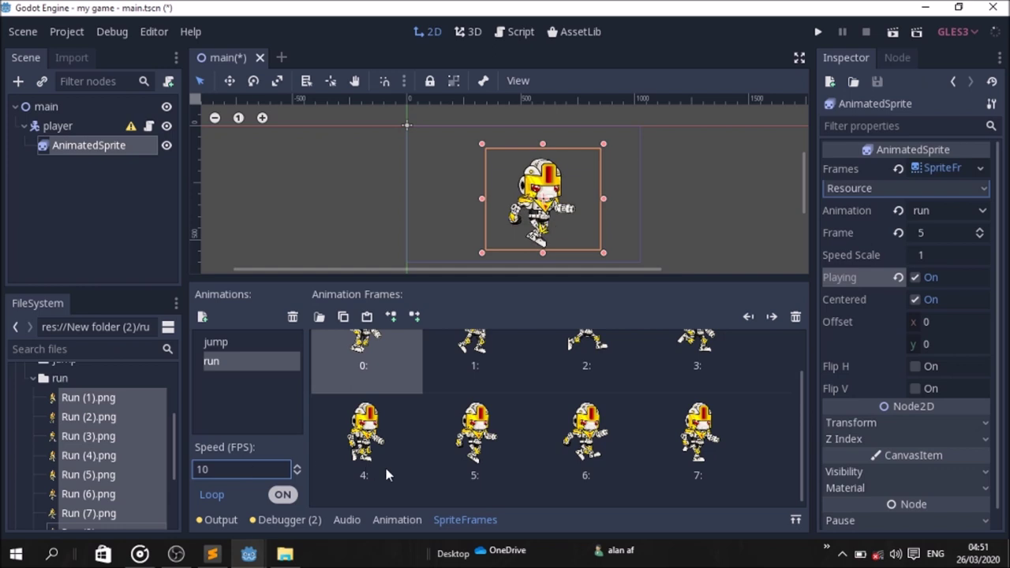
{"action": "left_click", "coordinate": [917, 278]}
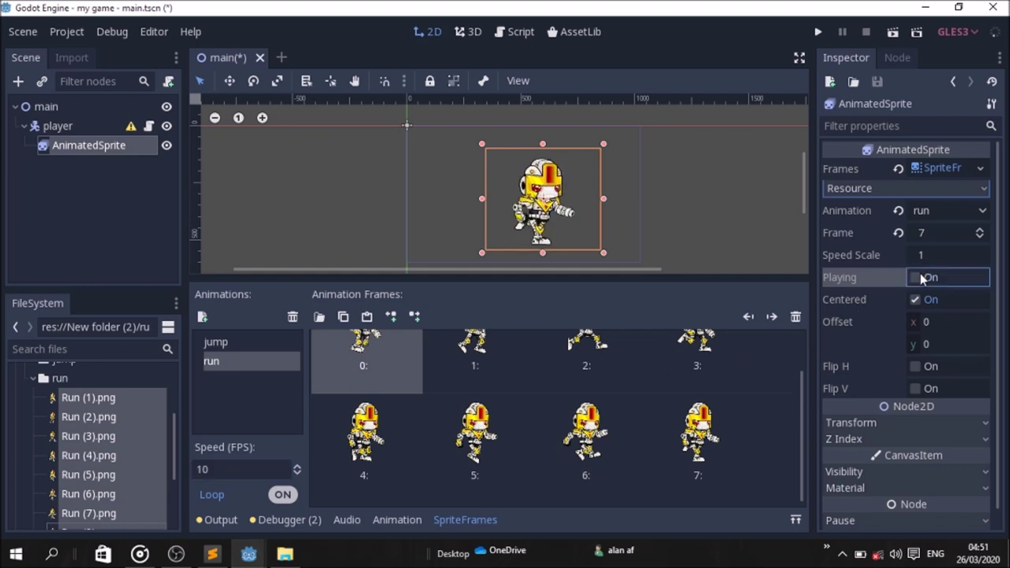
{"action": "left_click", "coordinate": [917, 278]}
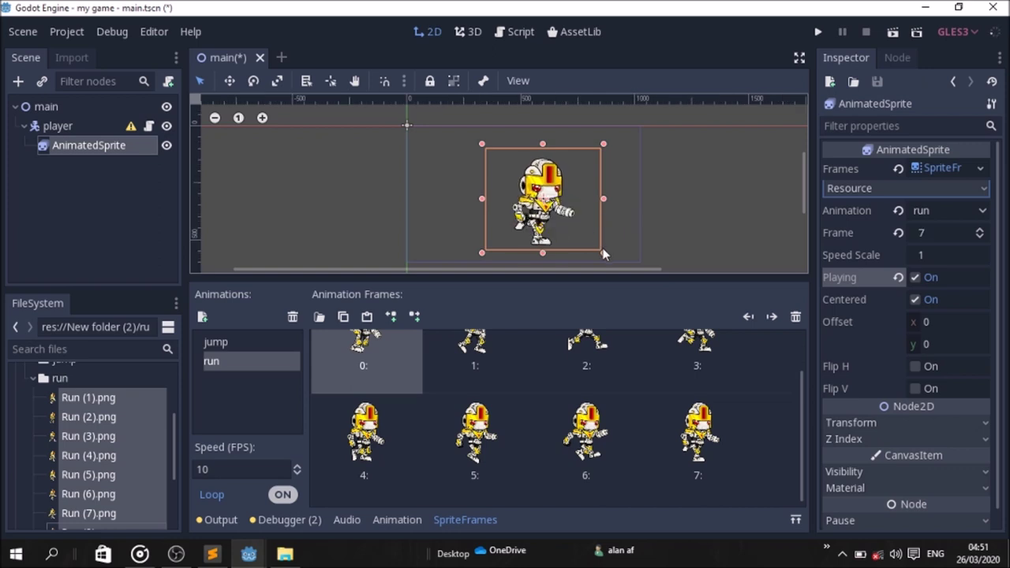
{"action": "left_click_drag", "start_coordinate": [603, 254], "coordinate": [623, 264]}
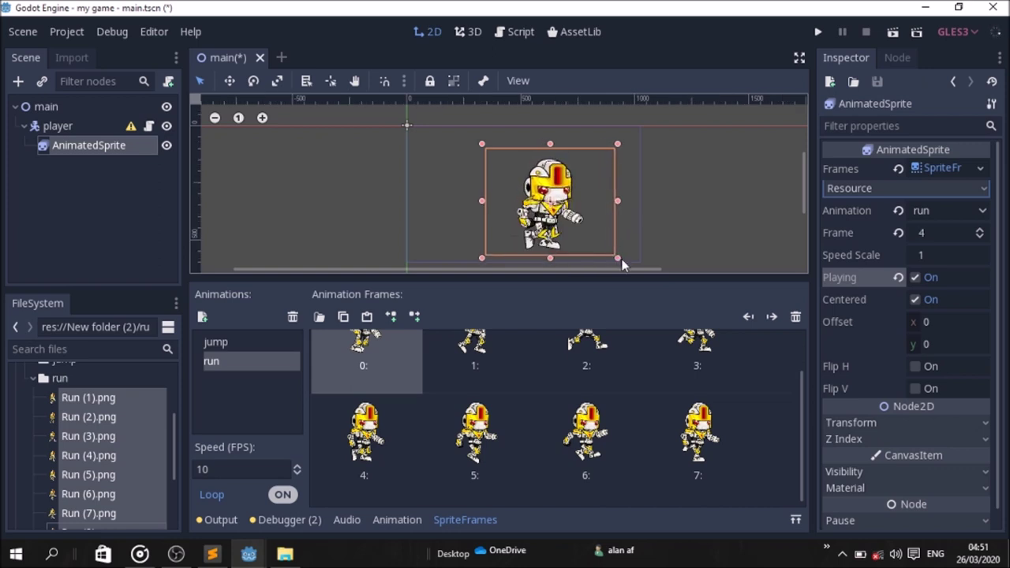
Save and run the game, maximize its window, and walk the robot right then left.
{"action": "left_click", "coordinate": [816, 33]}
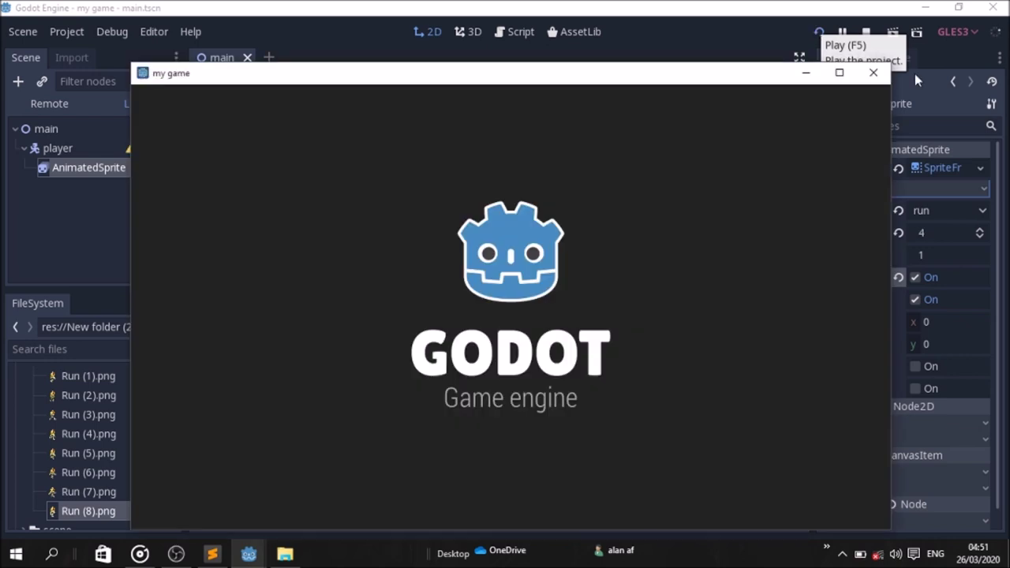
{"action": "left_click", "coordinate": [840, 73]}
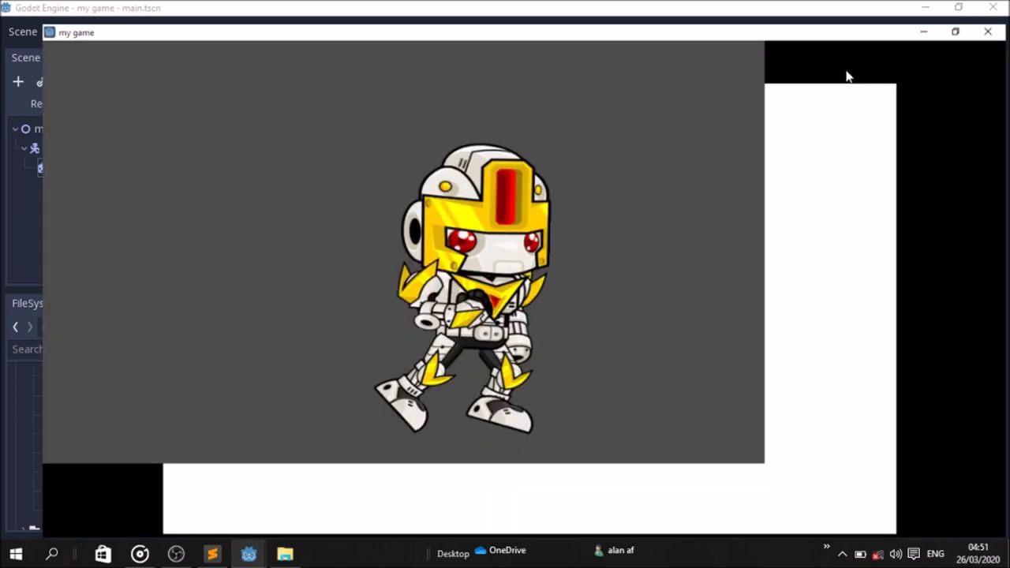
{"action": "key", "text": "Right"}
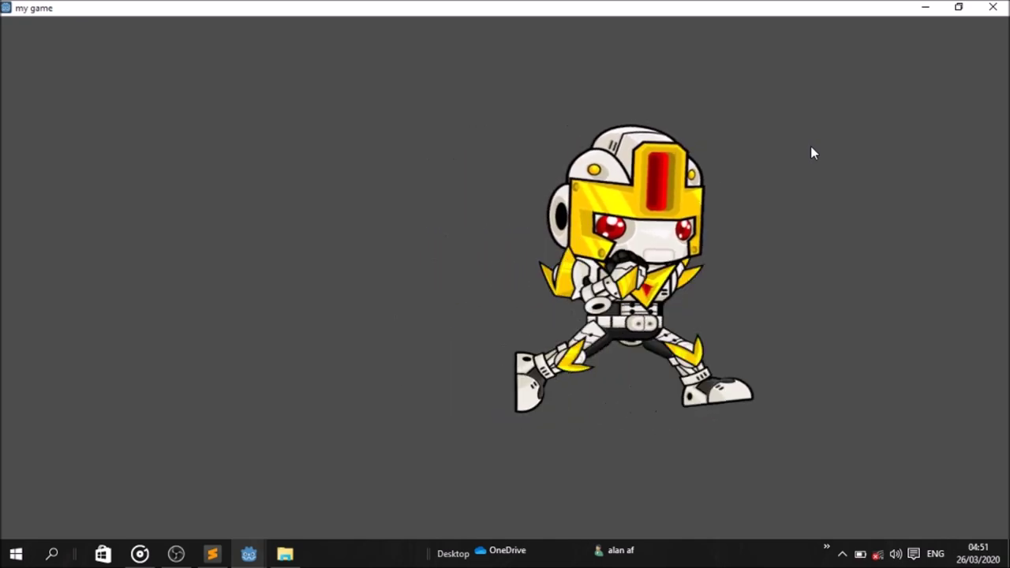
{"action": "key", "text": "Left"}
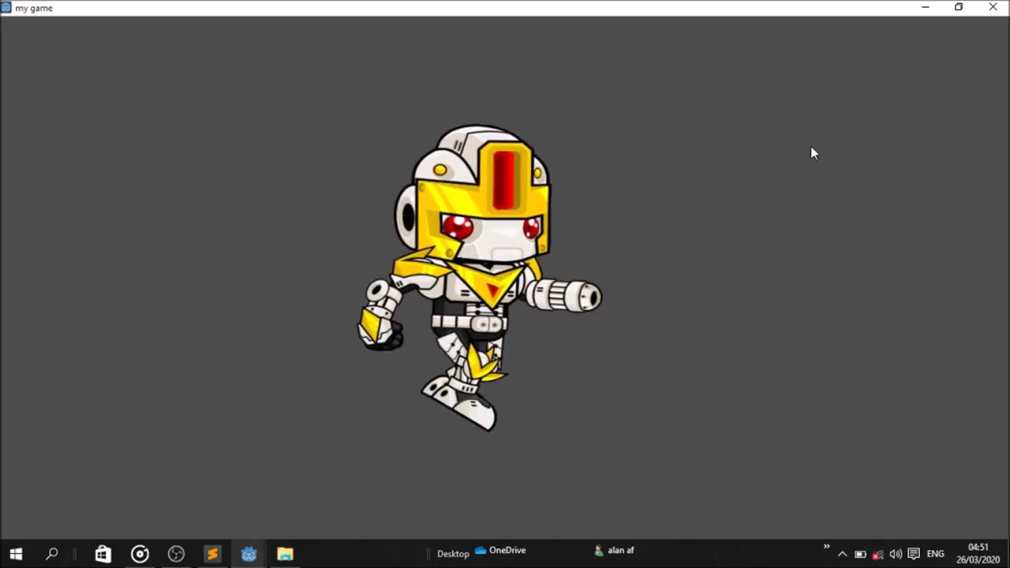
Walk the robot down, up and diagonally up-right, then stop and close the game window.
{"action": "key", "text": "Down"}
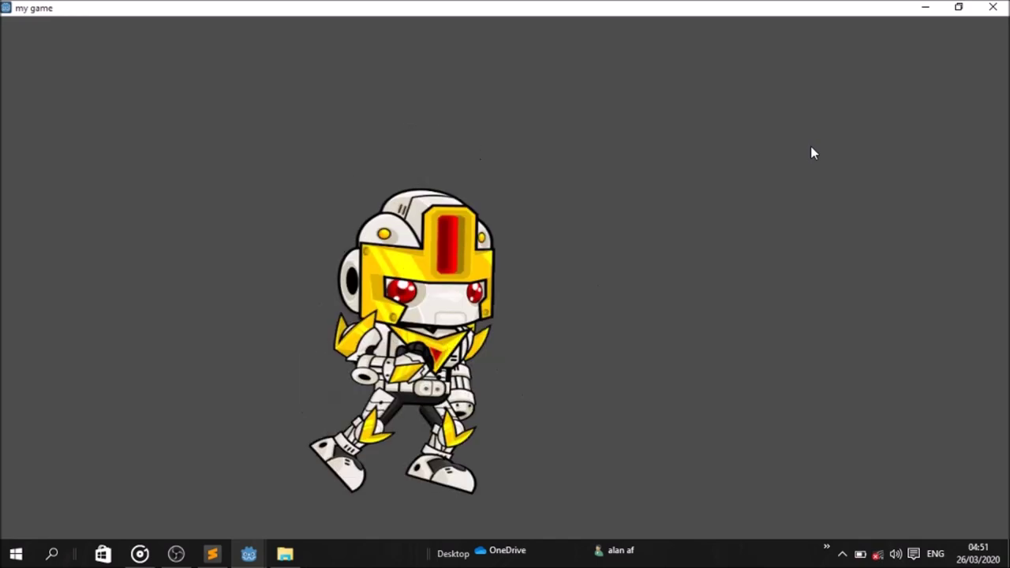
{"action": "key", "text": "Up"}
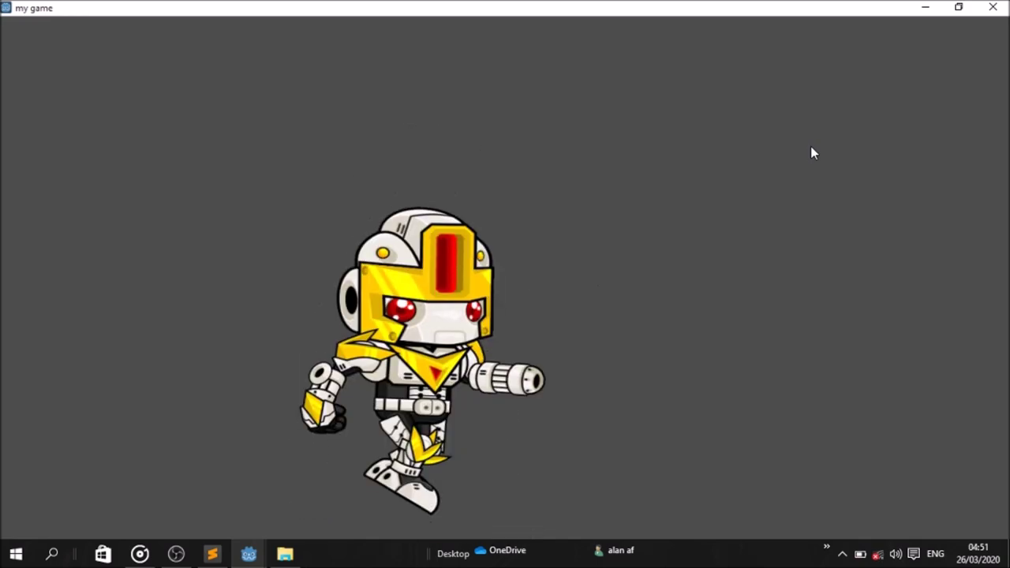
{"action": "key", "text": "Up"}
{"action": "key", "text": "Right"}
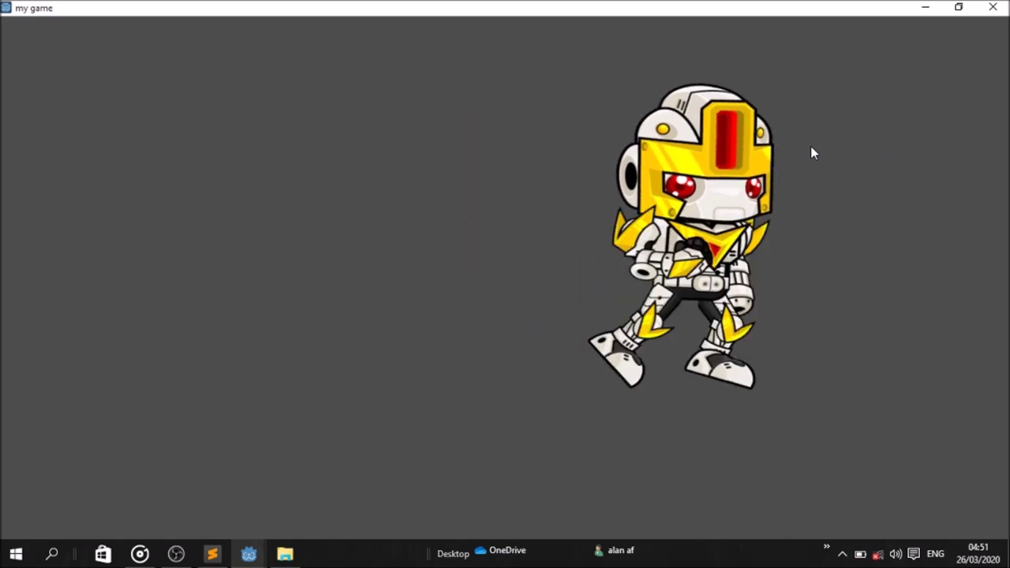
{"action": "key", "text": "space"}
{"action": "left_click", "coordinate": [993, 7]}
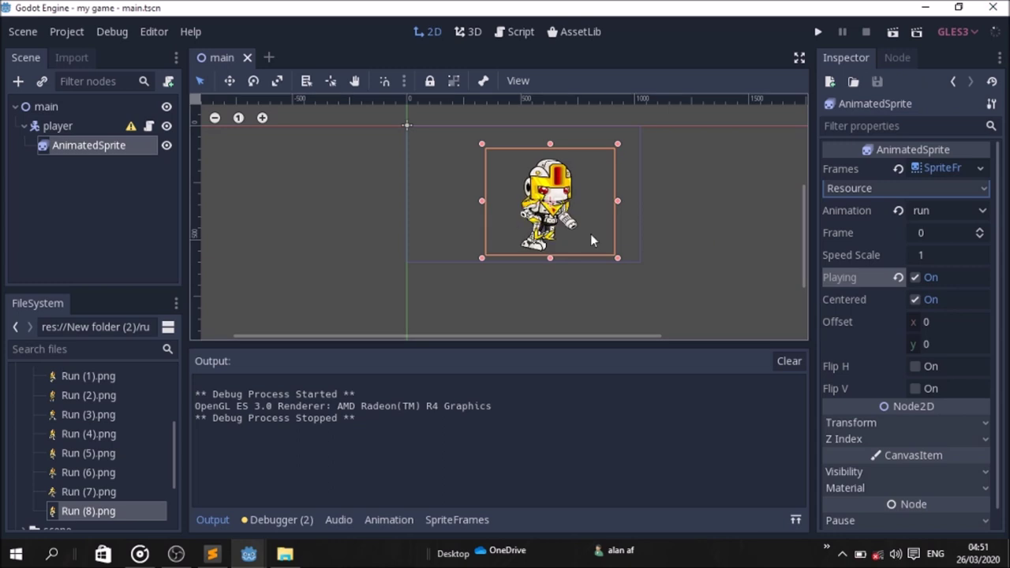
Turn off Playing on the AnimatedSprite and rename the node to Sprite.
{"action": "left_click", "coordinate": [915, 278]}
{"action": "left_click", "coordinate": [86, 146]}
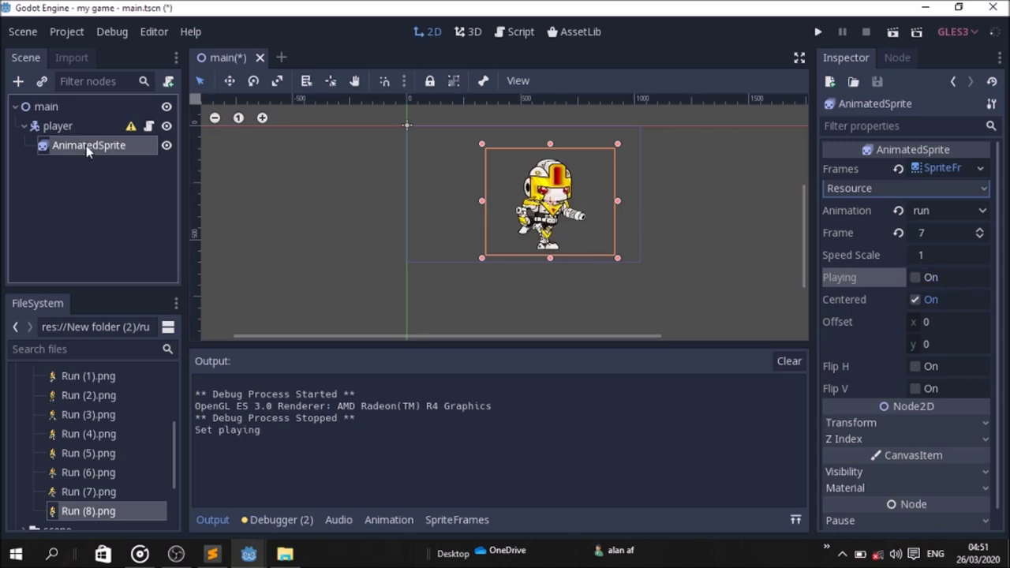
{"action": "double_click", "coordinate": [86, 145]}
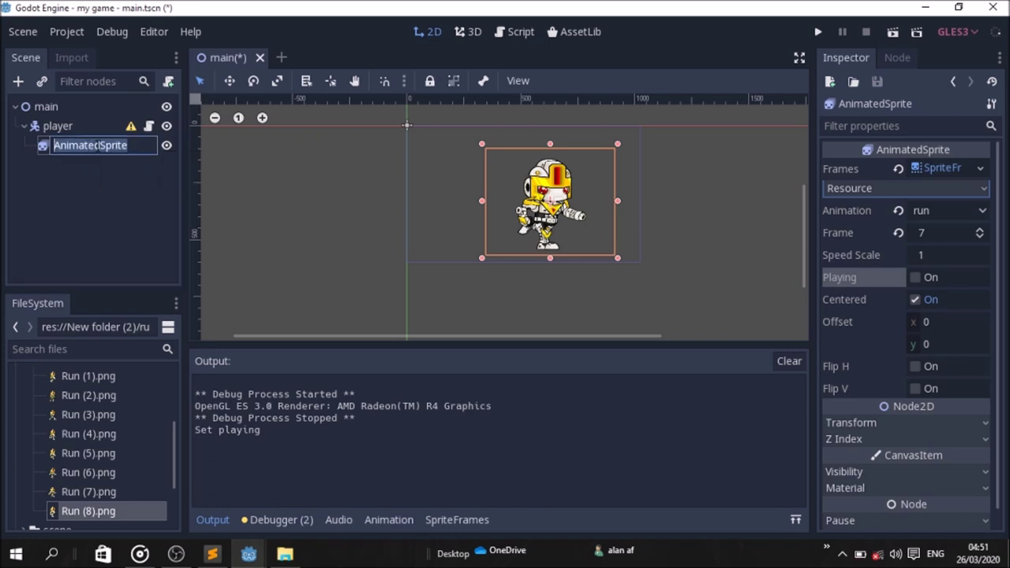
{"action": "left_click", "coordinate": [89, 145]}
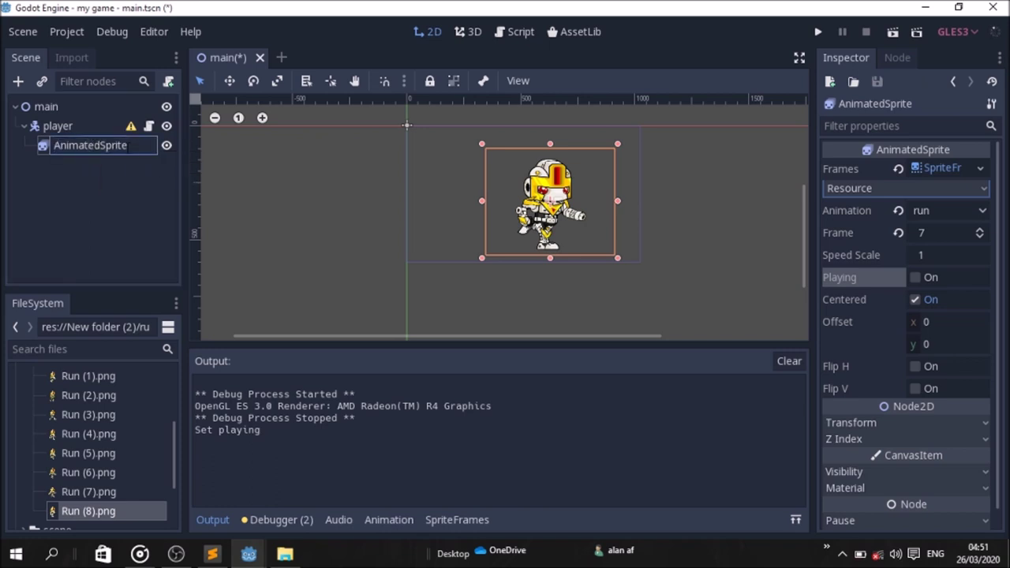
{"action": "key", "text": "BackSpace"}
{"action": "key", "text": "BackSpace"}
{"action": "key", "text": "BackSpace"}
{"action": "key", "text": "BackSpace"}
{"action": "key", "text": "BackSpace"}
{"action": "key", "text": "BackSpace"}
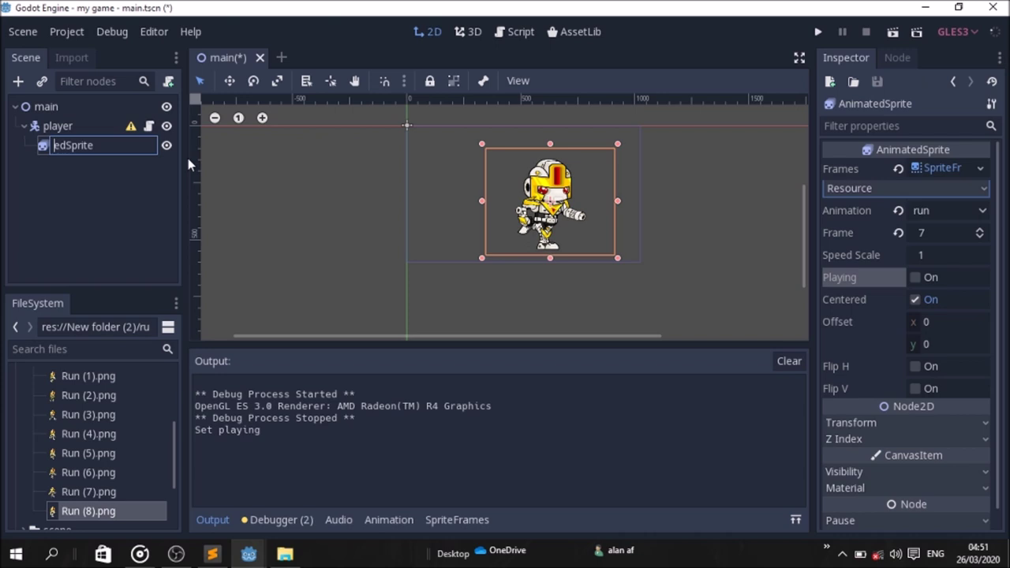
{"action": "key", "text": "Right"}
{"action": "key", "text": "Right"}
{"action": "key", "text": "BackSpace"}
{"action": "key", "text": "BackSpace"}
{"action": "left_click", "coordinate": [140, 208]}
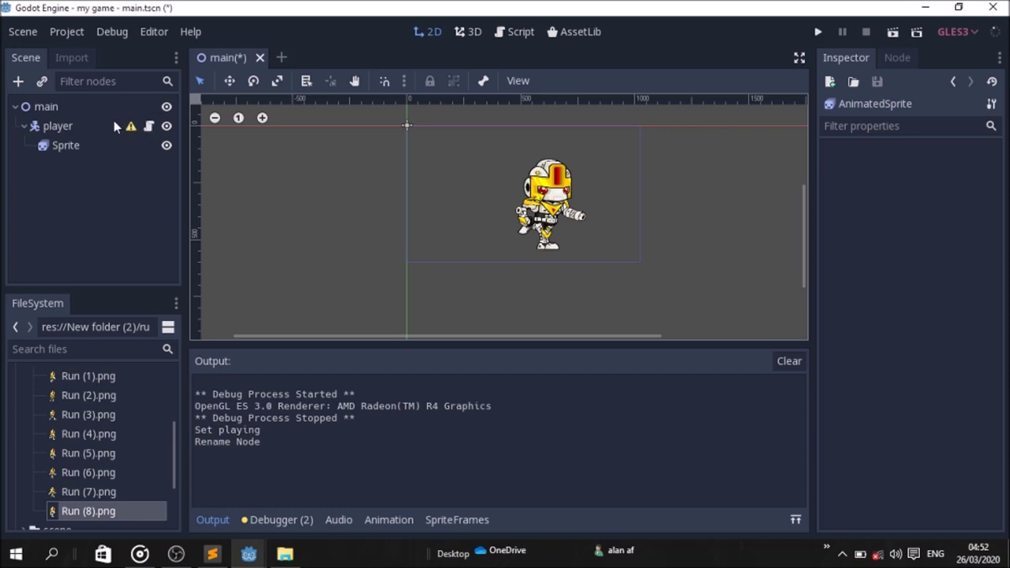
{"action": "left_click", "coordinate": [149, 130]}
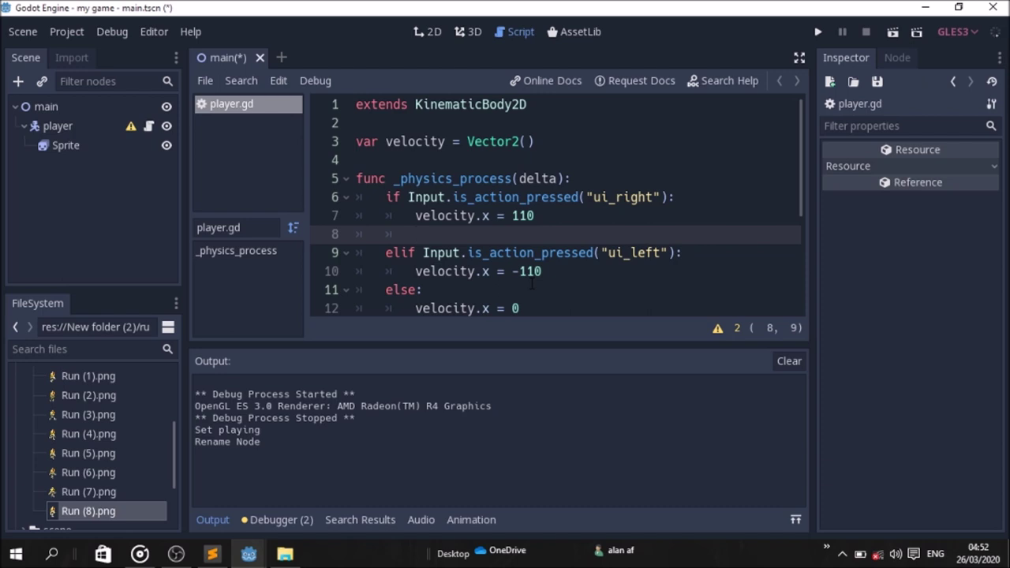
Add $Sprite.play("run") to the ui_right branch of player.gd, then save and run the game.
{"action": "type", "text": "$"}
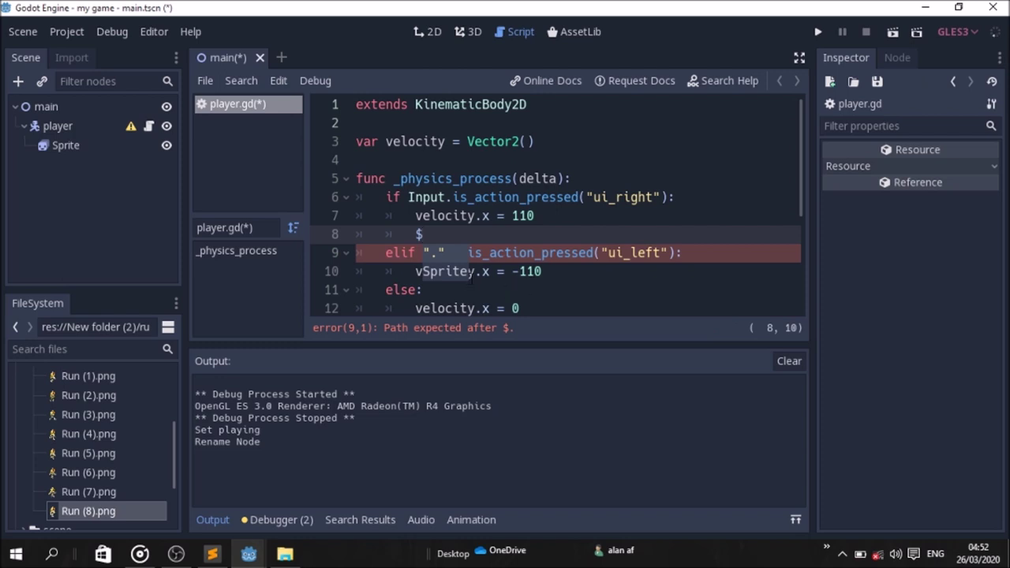
{"action": "type", "text": "Sprite"}
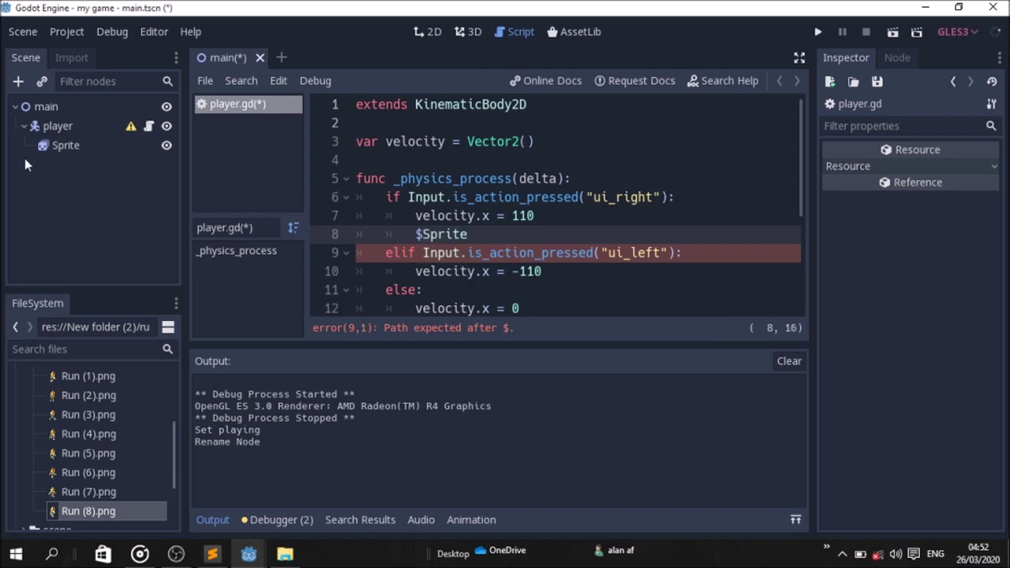
{"action": "type", "text": "."}
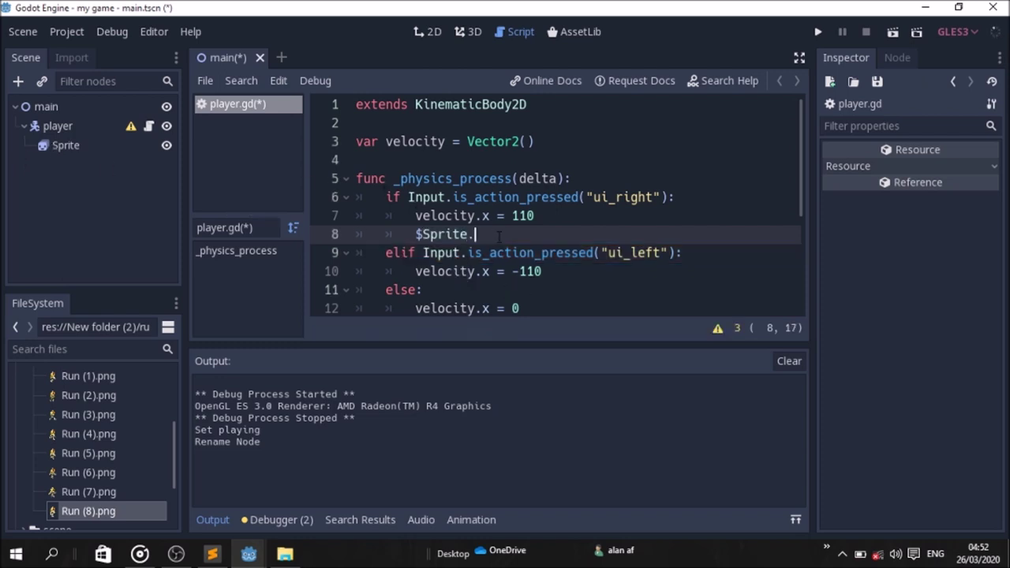
{"action": "type", "text": "pl"}
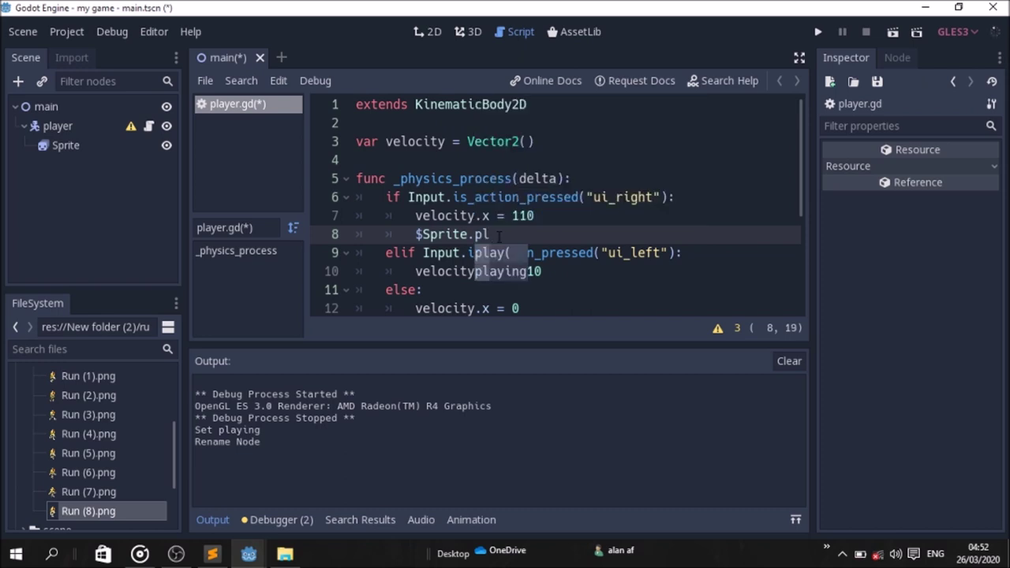
{"action": "type", "text": "ay("}
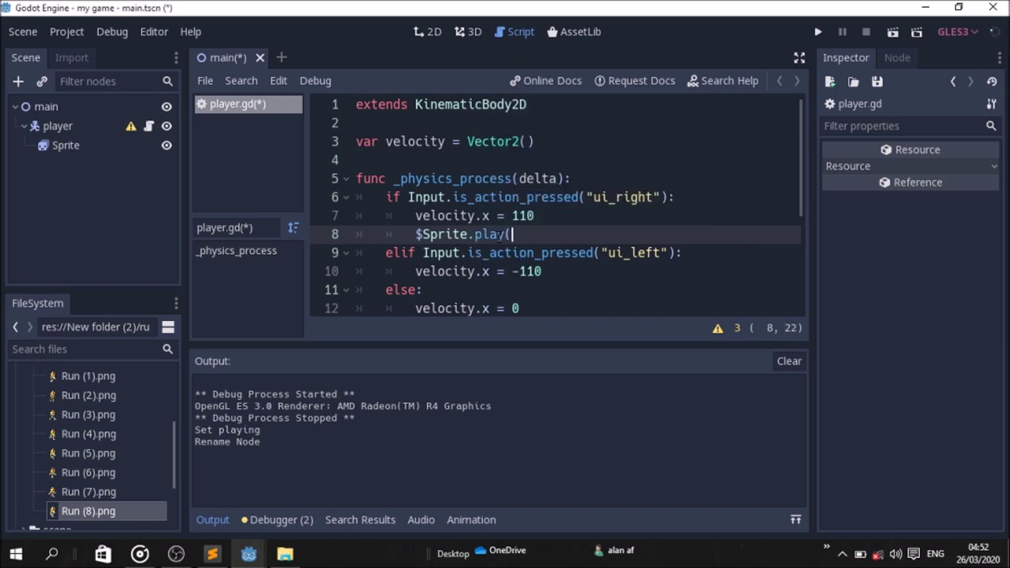
{"action": "type", "text": "\"\""}
{"action": "key", "text": "Left"}
{"action": "type", "text": "ru"}
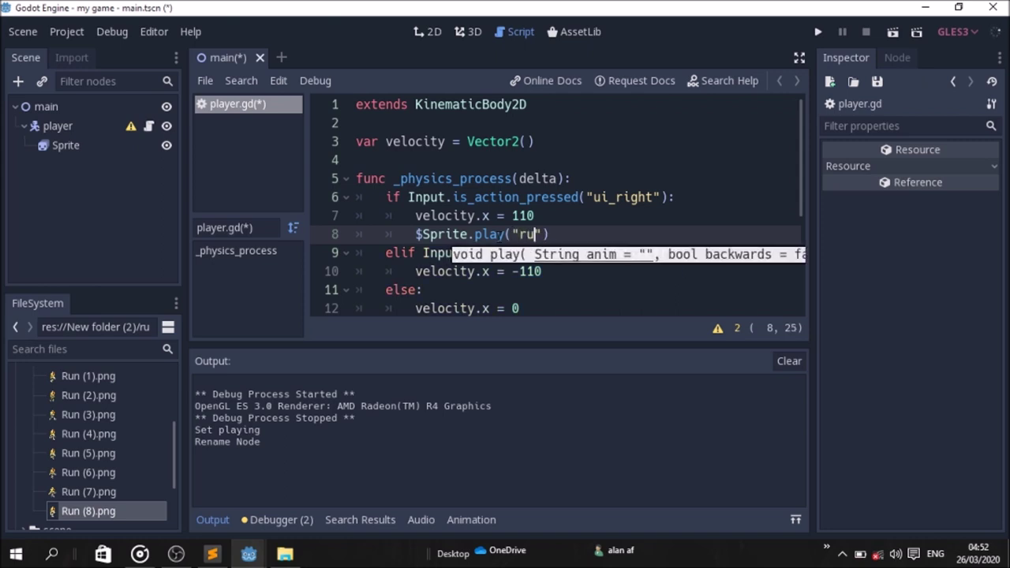
{"action": "type", "text": "n"}
{"action": "left_click", "coordinate": [587, 197]}
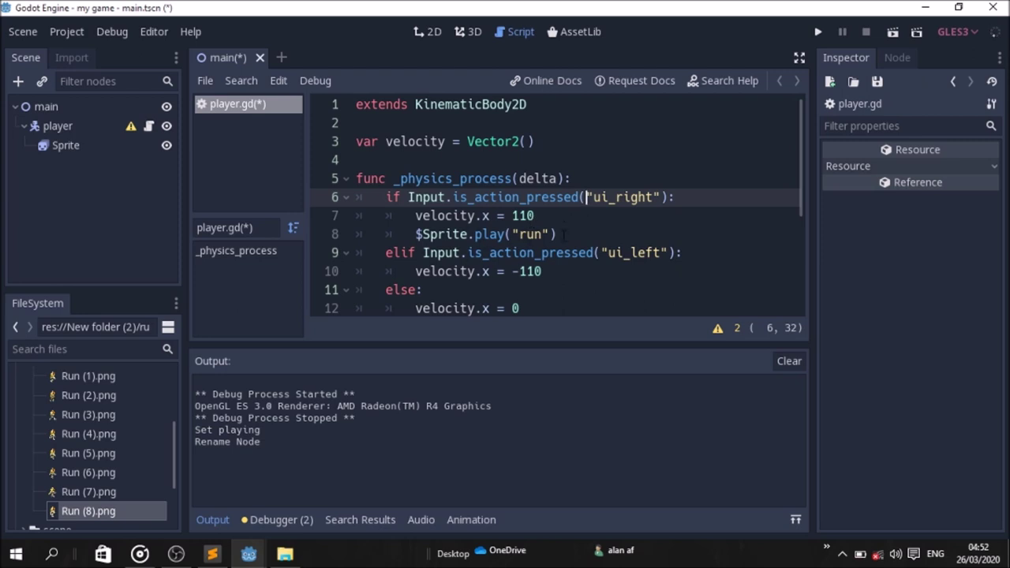
{"action": "left_click", "coordinate": [819, 32]}
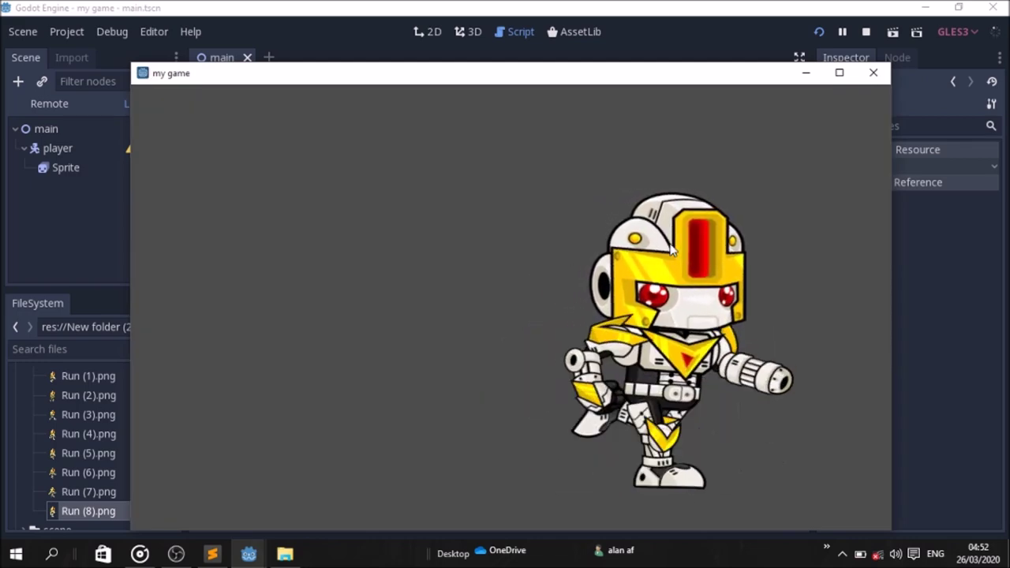
Walk the robot left in the game window, then close the window.
{"action": "key", "text": "Left"}
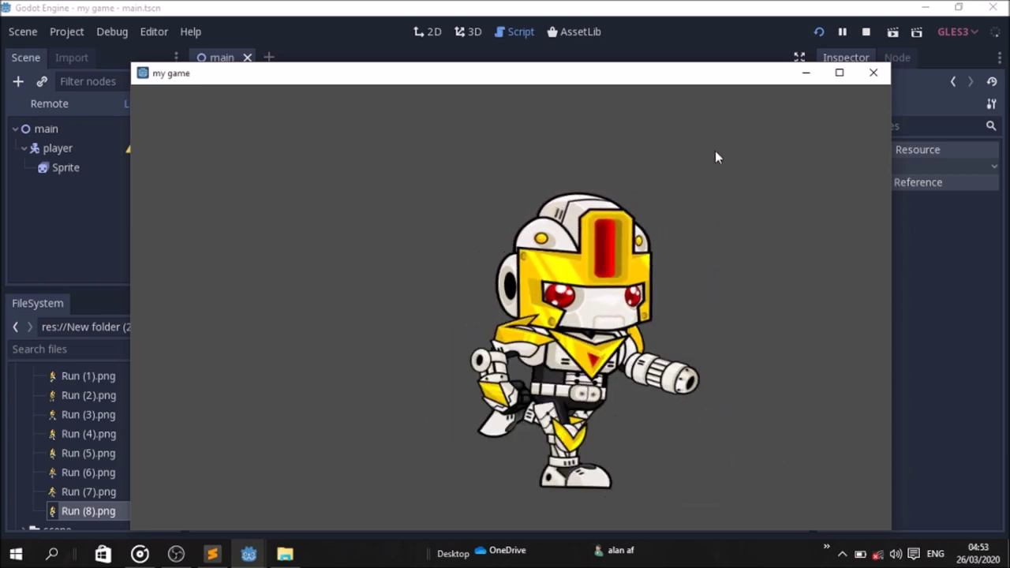
{"action": "left_click", "coordinate": [871, 73]}
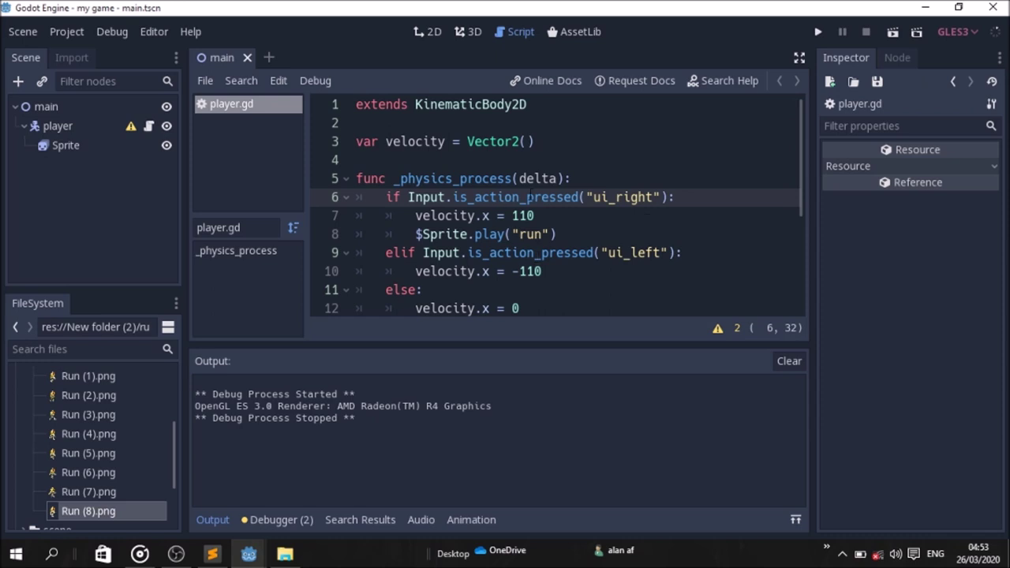
Copy the $Sprite.play("run") line into the ui_left branch of player.gd.
{"action": "left_click_drag", "start_coordinate": [565, 235], "coordinate": [417, 234]}
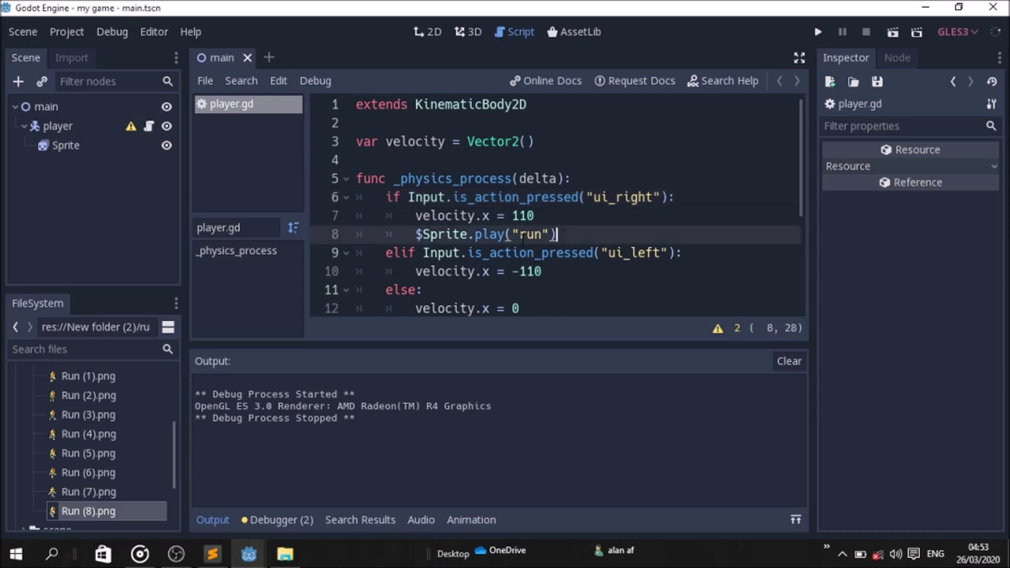
{"action": "right_click", "coordinate": [429, 233]}
{"action": "left_click", "coordinate": [455, 272]}
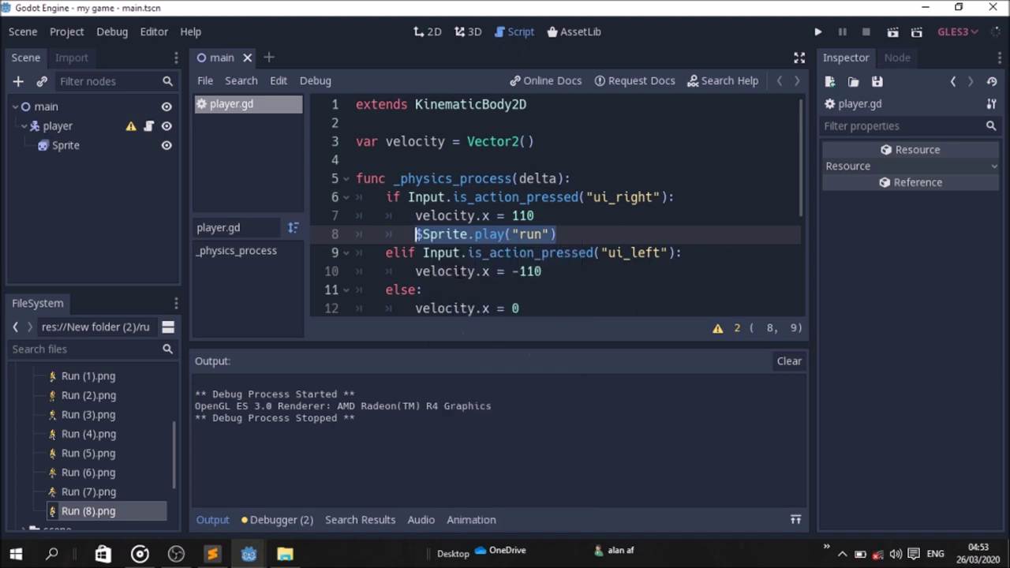
{"action": "left_click", "coordinate": [560, 272]}
{"action": "key", "text": "Return"}
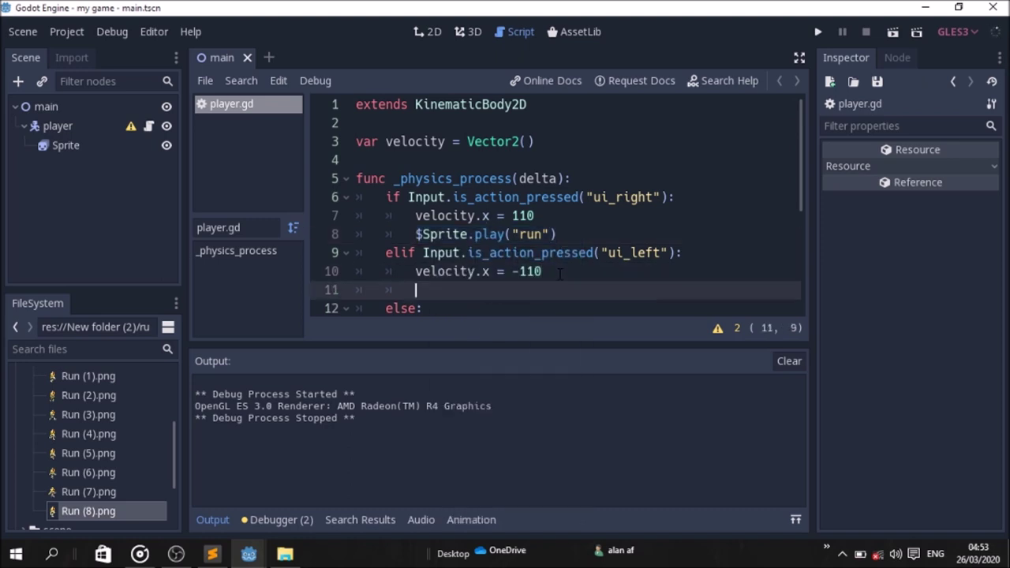
{"action": "key", "text": "ctrl+v"}
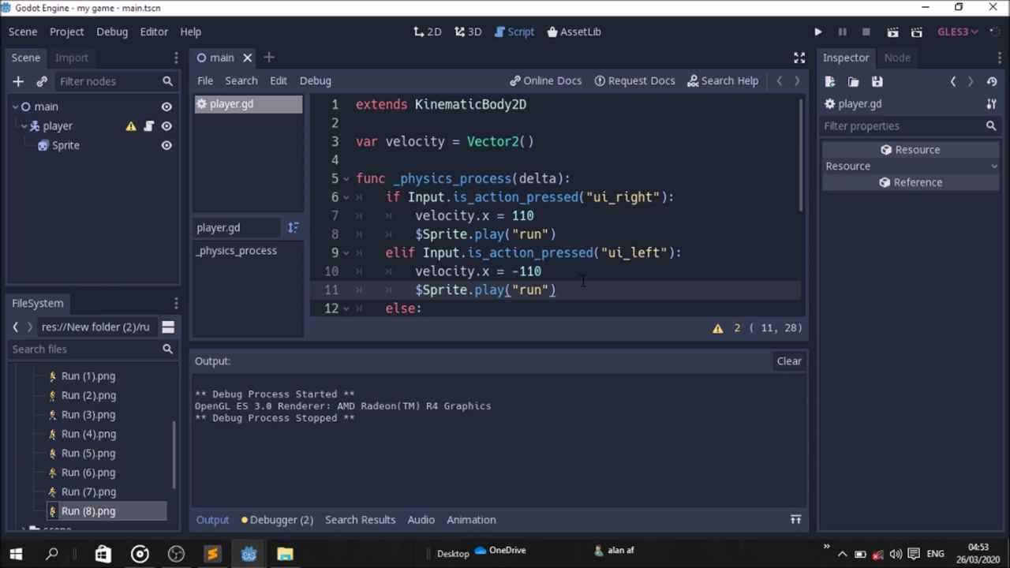
{"action": "key", "text": "Return"}
Add $Sprite.flip_h = true below it, trying capital True before undoing back to lowercase.
{"action": "type", "text": "$"}
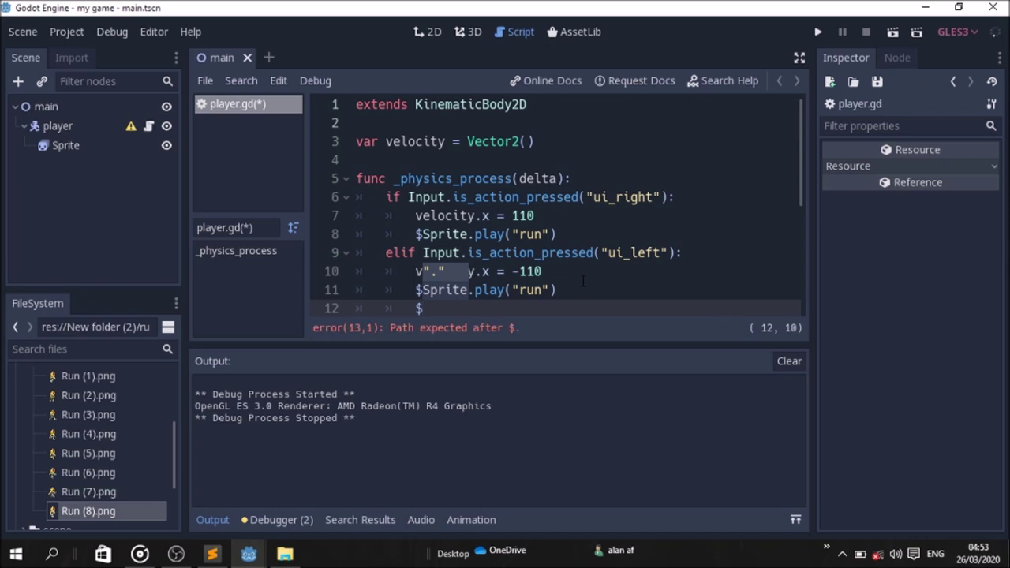
{"action": "double_click", "coordinate": [451, 289]}
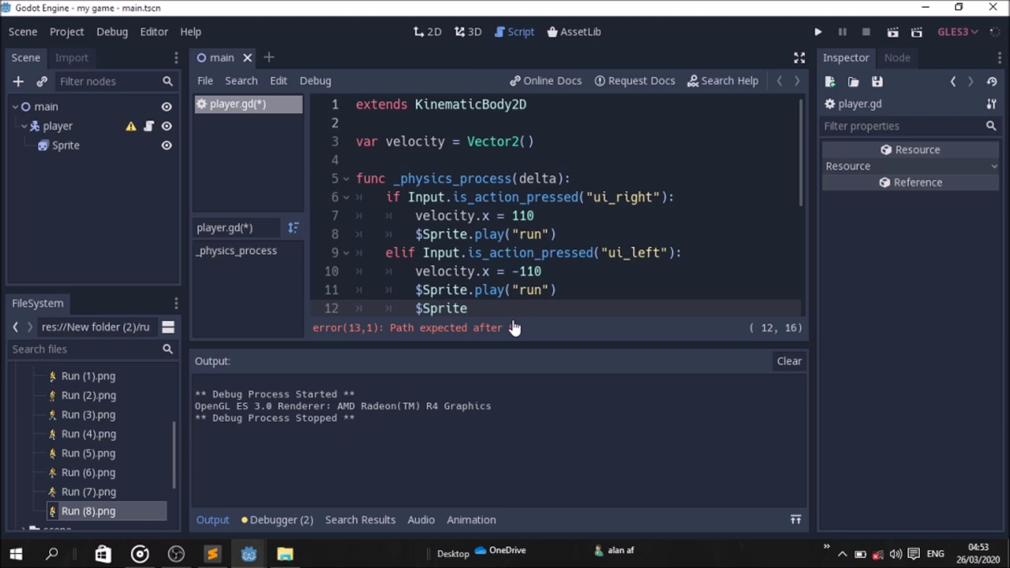
{"action": "type", "text": ".flip_h"}
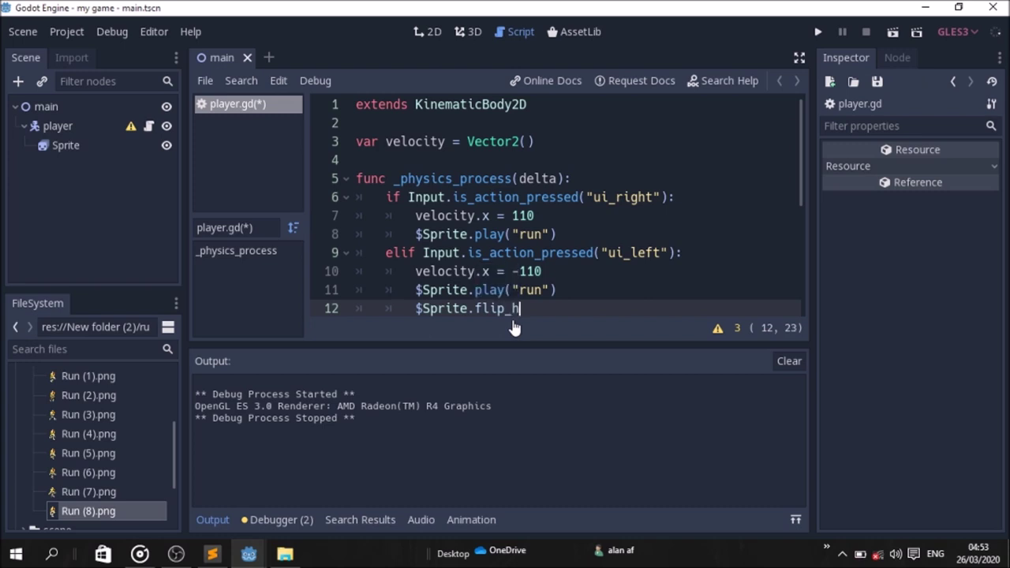
{"action": "type", "text": " = true"}
{"action": "left_click", "coordinate": [549, 308]}
{"action": "key", "text": "BackSpace"}
{"action": "type", "text": "T"}
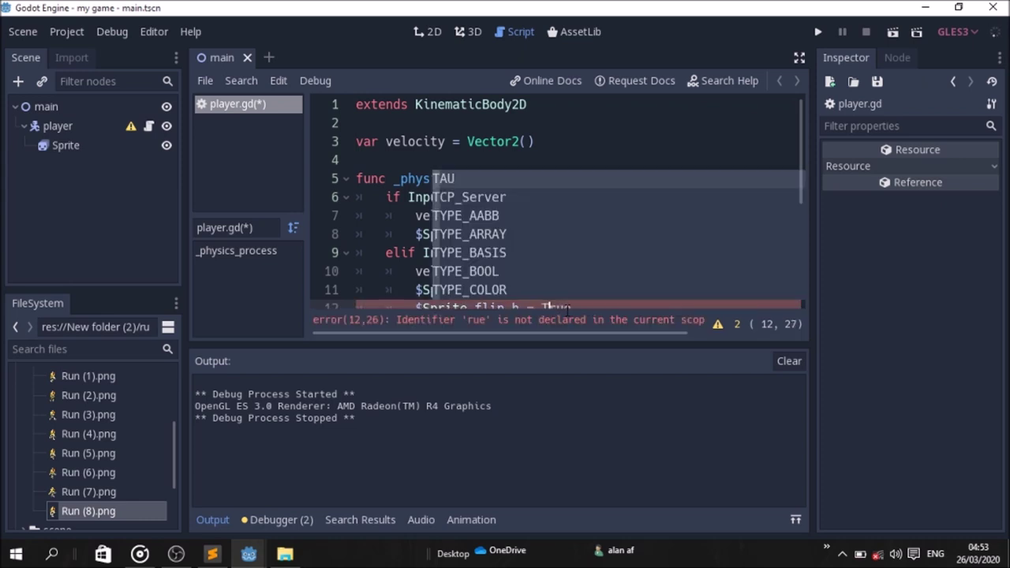
{"action": "left_click", "coordinate": [667, 125]}
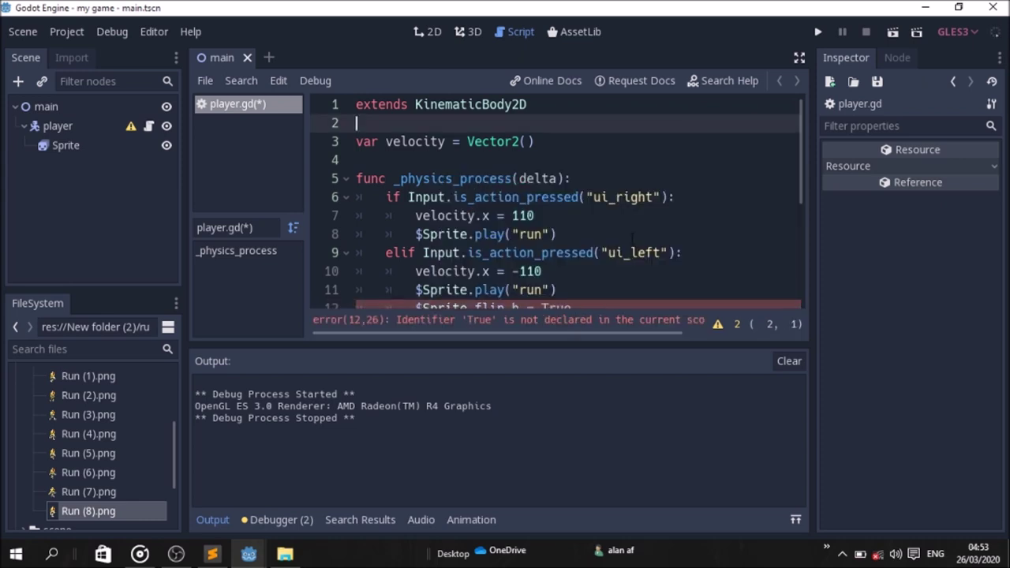
{"action": "key", "text": "BackSpace"}
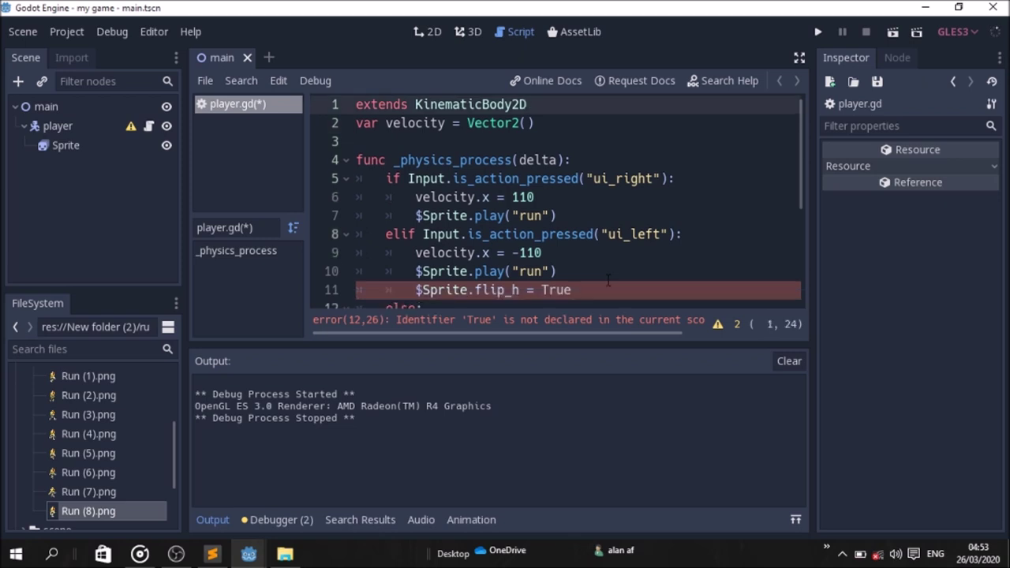
{"action": "key", "text": "Return"}
{"action": "key", "text": "ctrl+z"}
{"action": "key", "text": "ctrl+z"}
{"action": "key", "text": "ctrl+z"}
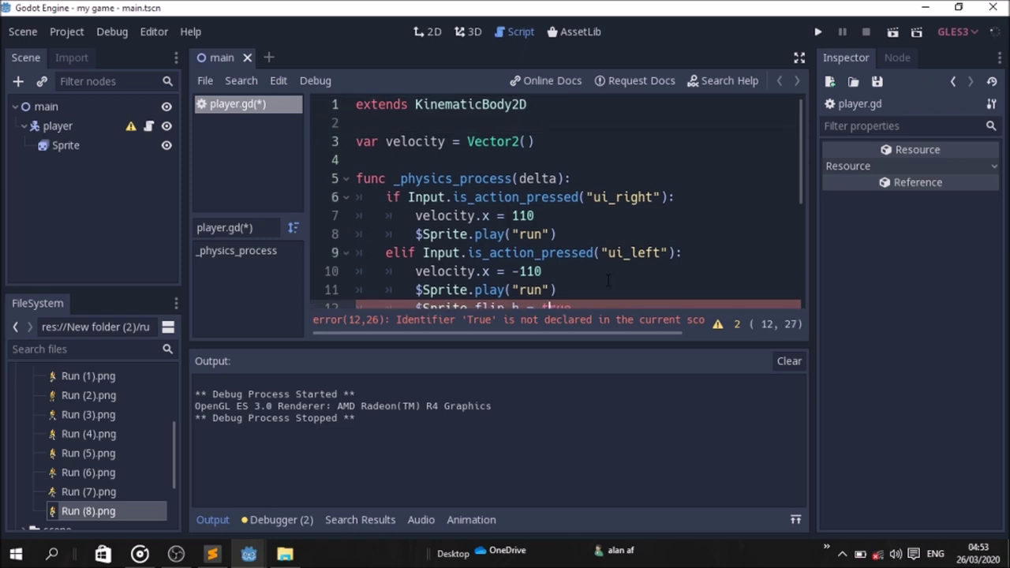
Select and copy the $Sprite.flip_h = true statement from the ui_left branch.
{"action": "left_click", "coordinate": [610, 271]}
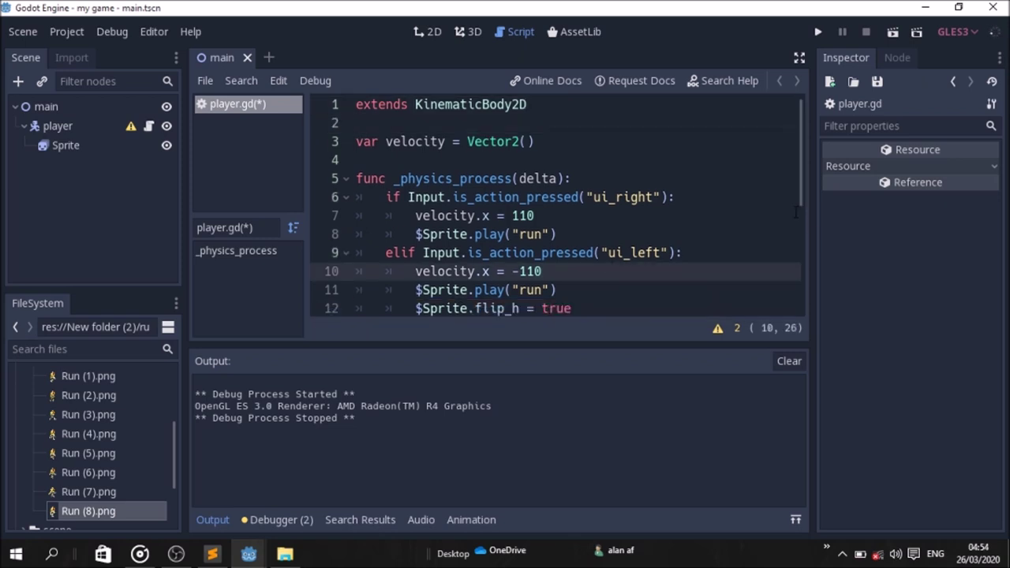
{"action": "scroll", "coordinate": [800, 217], "scroll_direction": "down", "scroll_amount": 2}
{"action": "scroll", "coordinate": [800, 217], "scroll_direction": "down", "scroll_amount": 2}
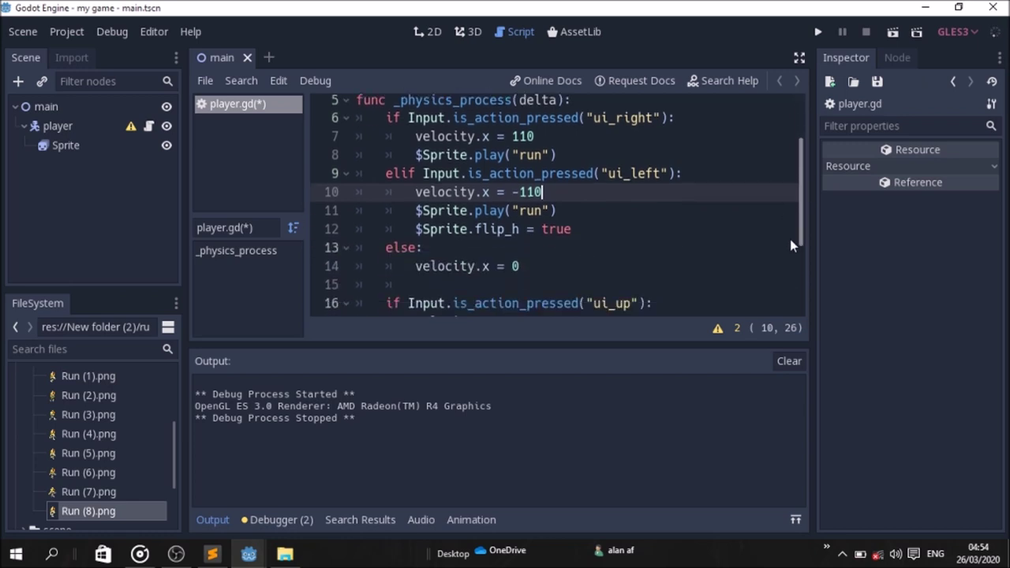
{"action": "left_click", "coordinate": [584, 229]}
{"action": "left_click_drag", "start_coordinate": [571, 229], "coordinate": [416, 229]}
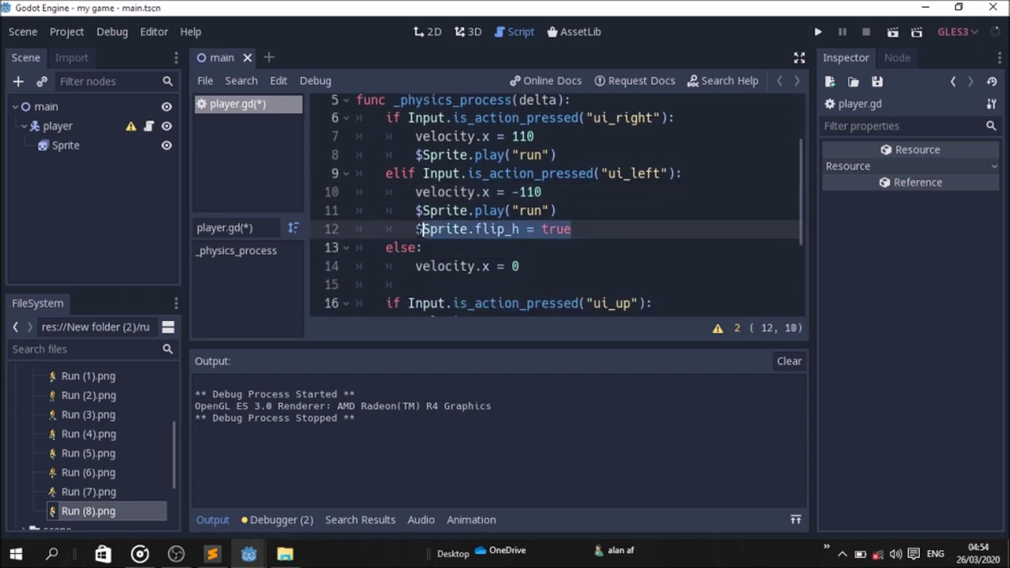
{"action": "right_click", "coordinate": [455, 232]}
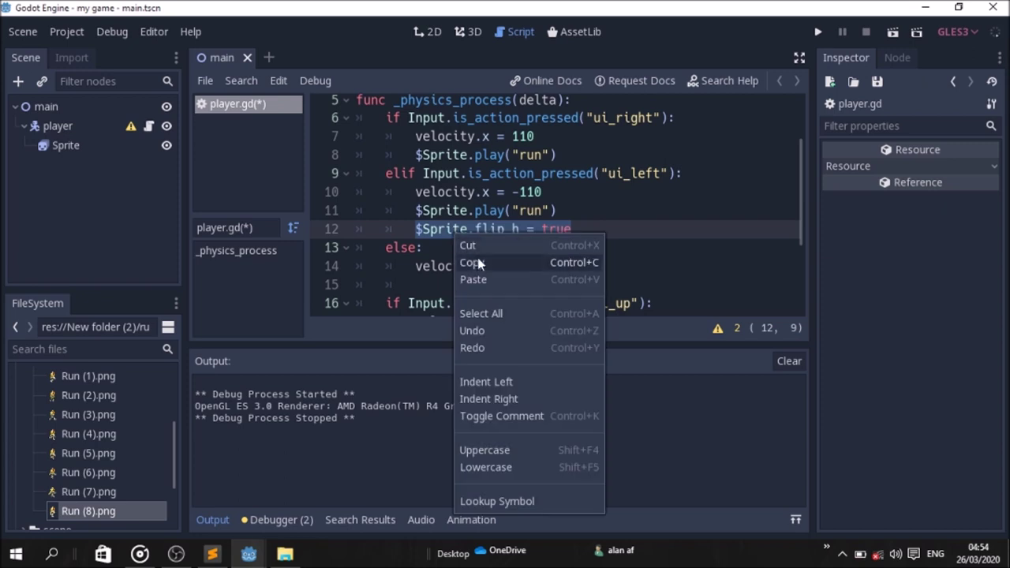
{"action": "left_click", "coordinate": [494, 260]}
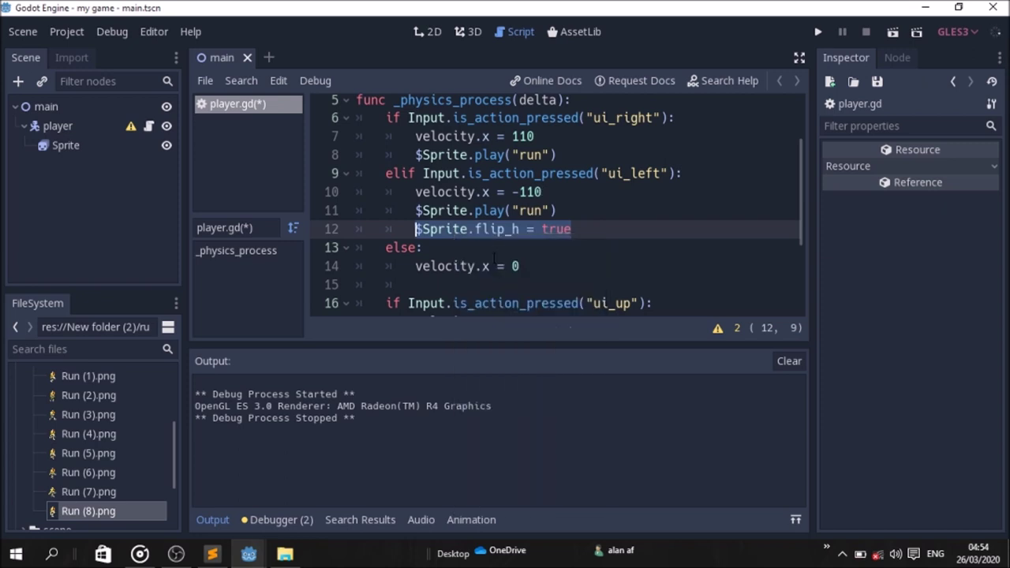
Paste it under the ui_right play line as $Sprite.flip_h = false, then save and run the game.
{"action": "left_click", "coordinate": [563, 154]}
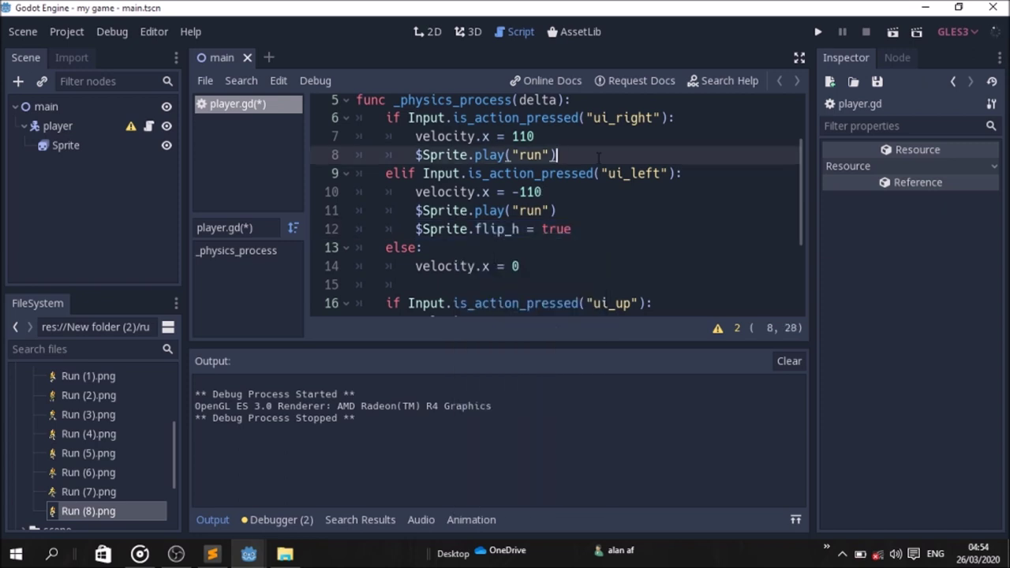
{"action": "key", "text": "Return"}
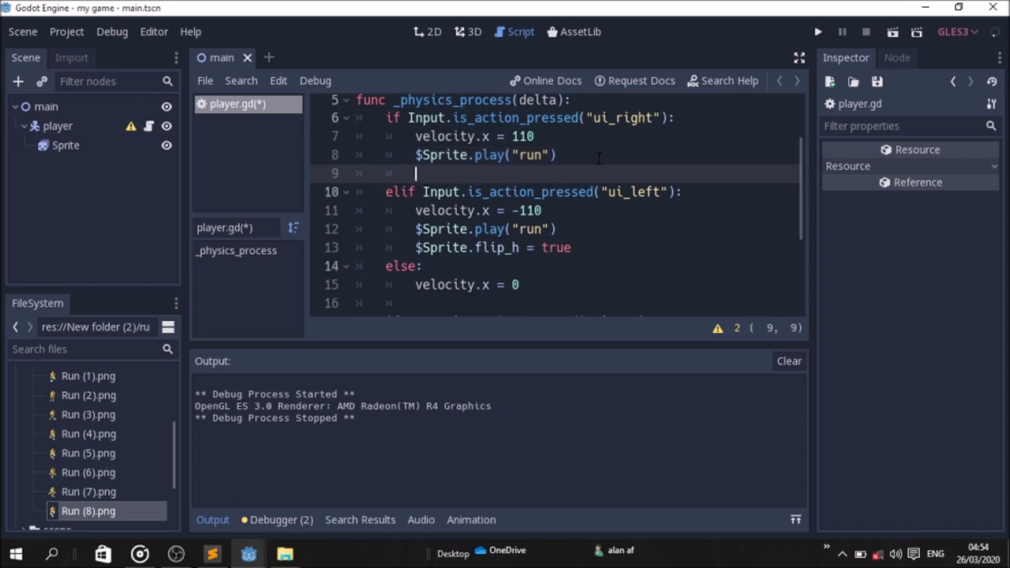
{"action": "key", "text": "ctrl+v"}
{"action": "key", "text": "BackSpace"}
{"action": "key", "text": "BackSpace"}
{"action": "key", "text": "BackSpace"}
{"action": "key", "text": "BackSpace"}
{"action": "type", "text": "fak"}
{"action": "key", "text": "BackSpace"}
{"action": "type", "text": "l"}
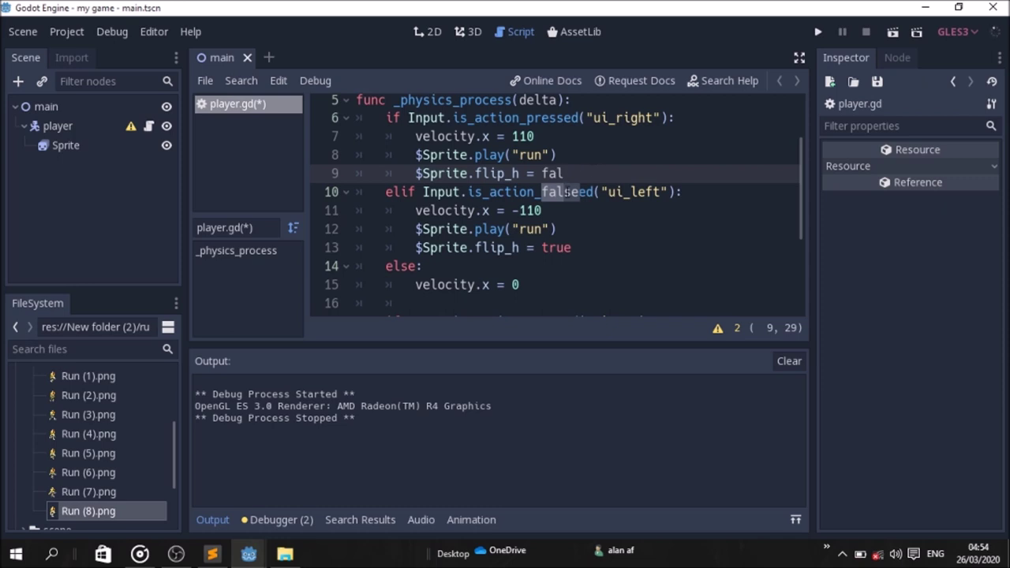
{"action": "type", "text": "se"}
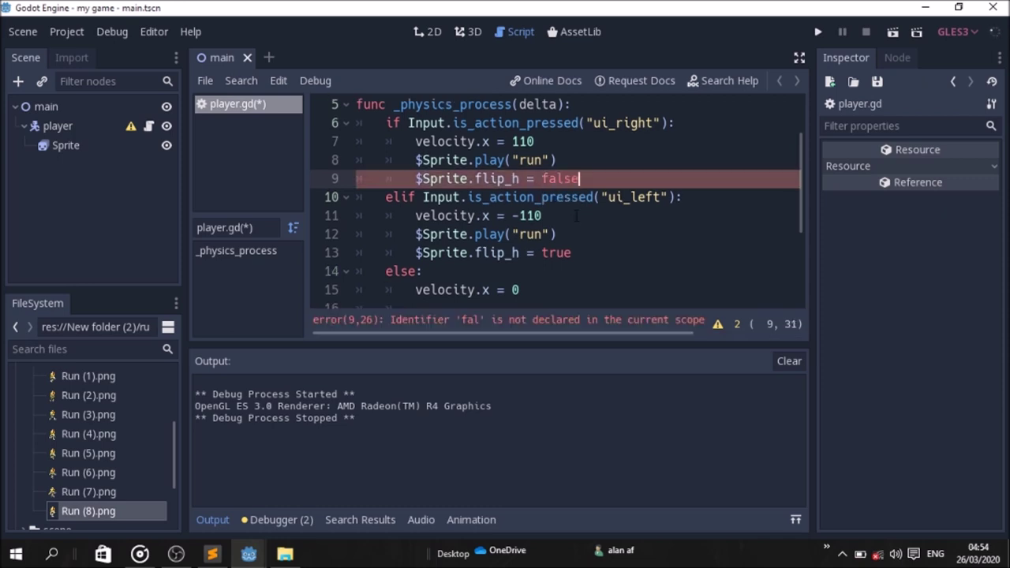
{"action": "left_click", "coordinate": [587, 235]}
{"action": "left_click", "coordinate": [580, 167]}
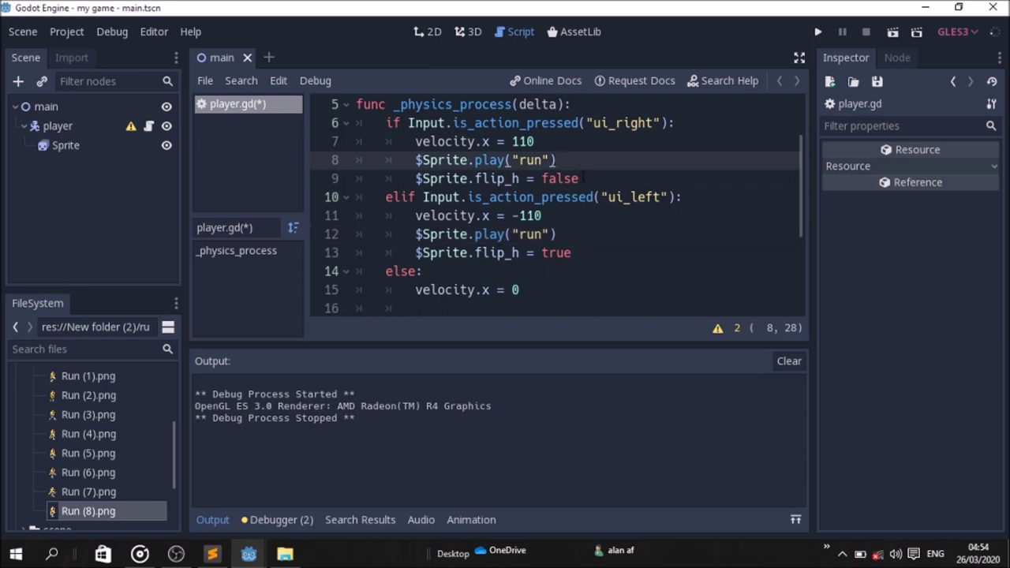
{"action": "left_click", "coordinate": [581, 180]}
{"action": "key", "text": "Return"}
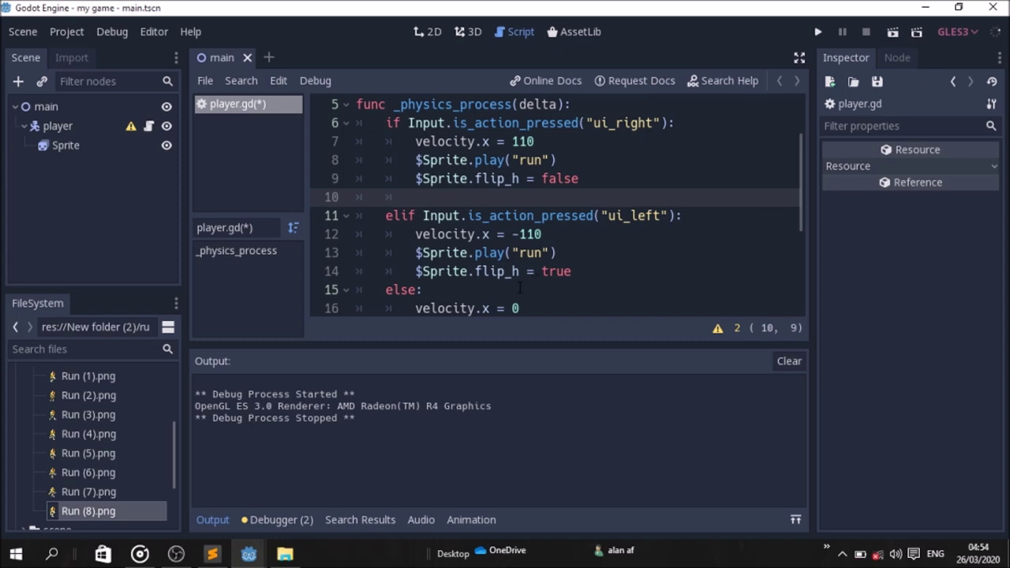
{"action": "left_click", "coordinate": [816, 34]}
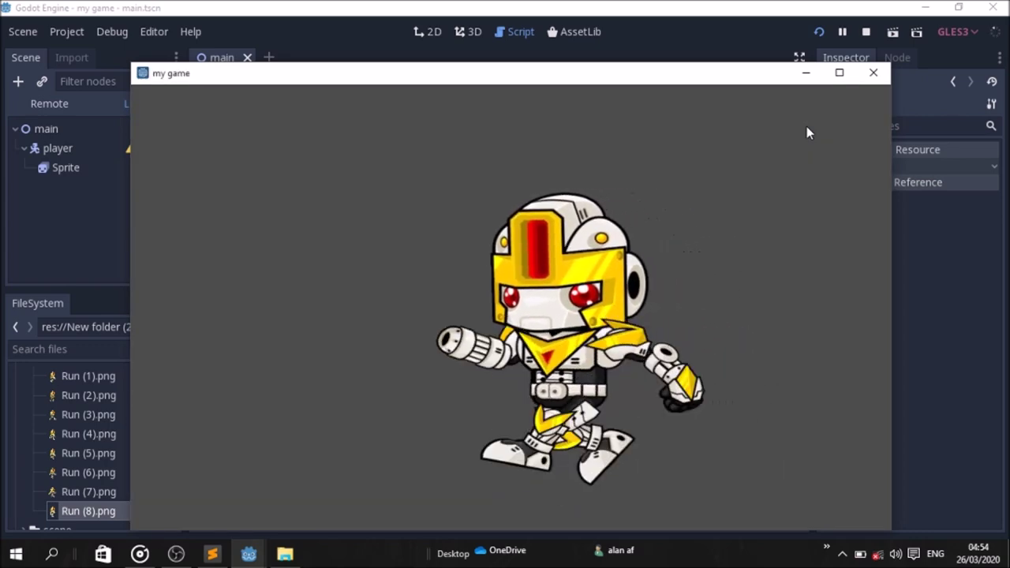
Run the robot right, left and right again to check it flips, then close the game window.
{"action": "key", "text": "Right"}
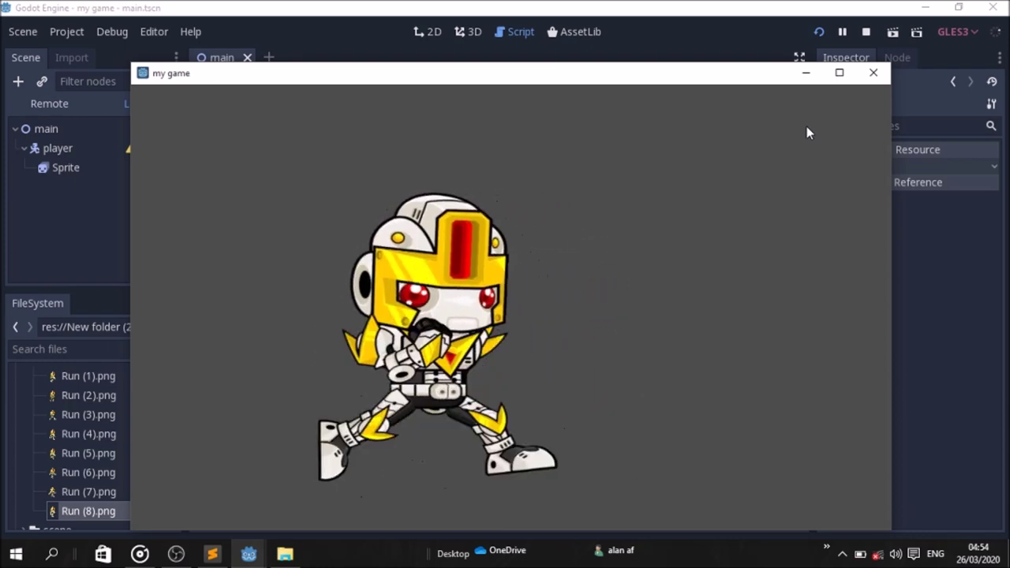
{"action": "key", "text": "Left"}
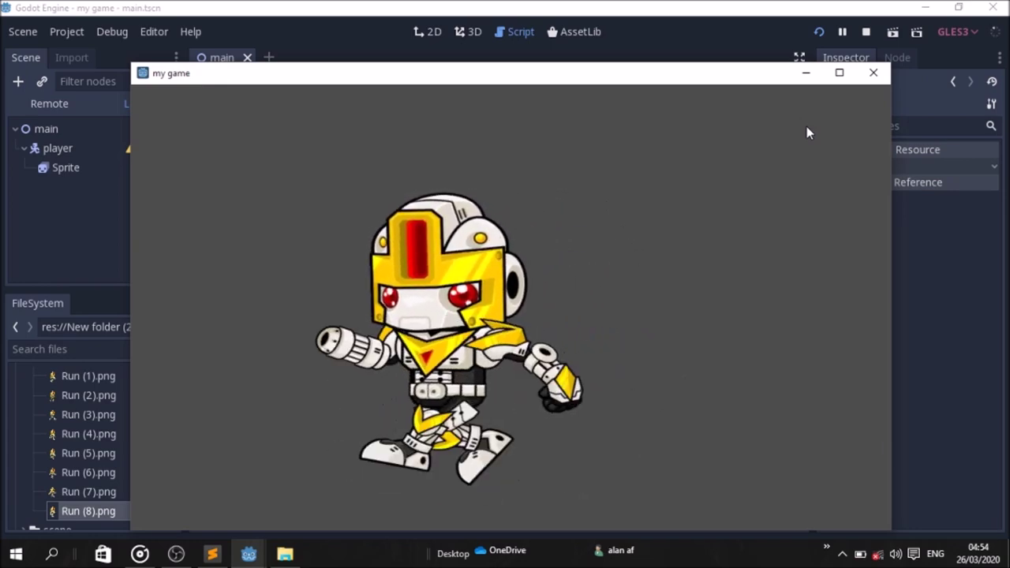
{"action": "key", "text": "Right"}
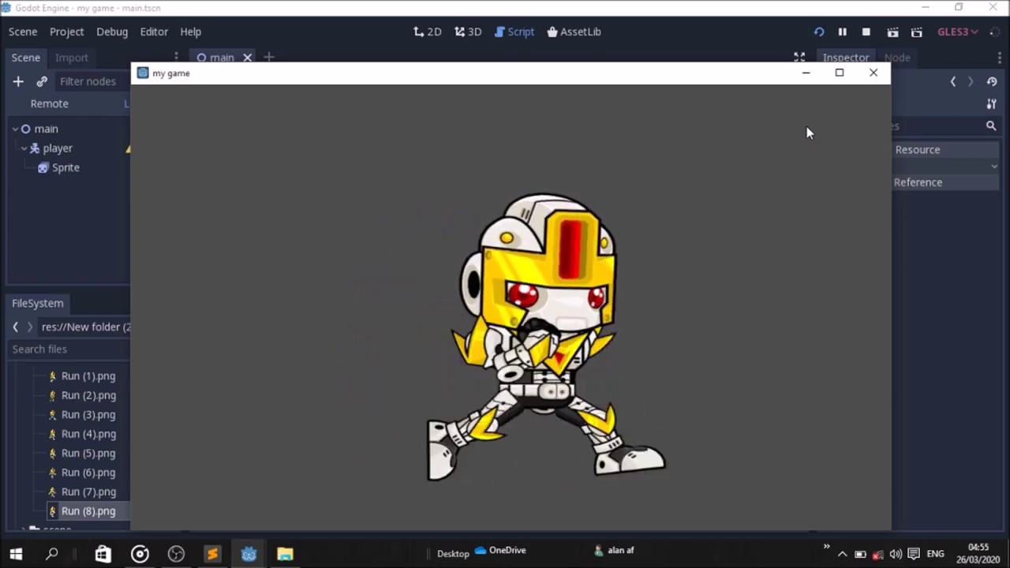
{"action": "left_click", "coordinate": [867, 79]}
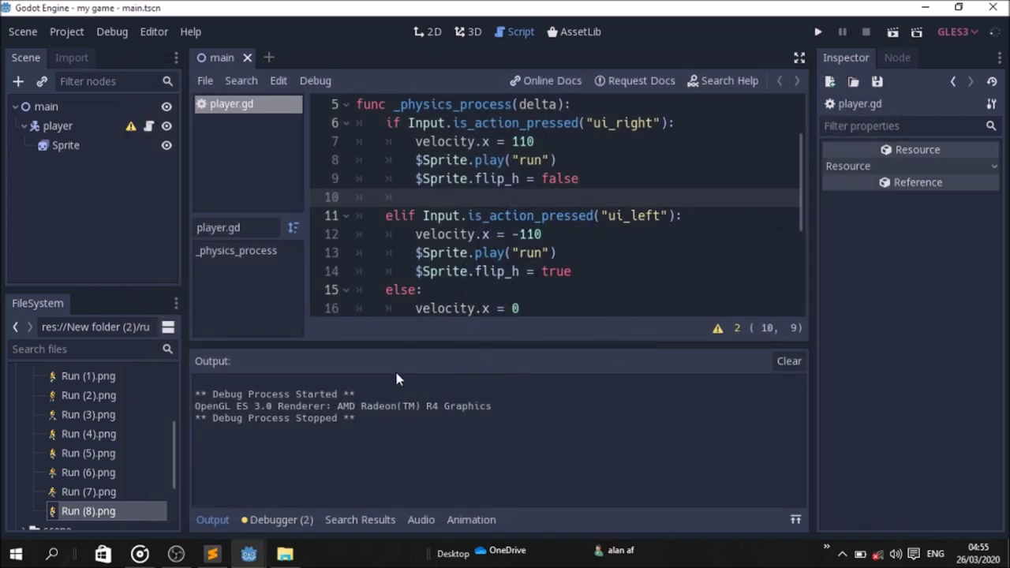
In the 2D view, add a new animation to the Sprite's SpriteFrames and rename it idl.
{"action": "left_click", "coordinate": [430, 32]}
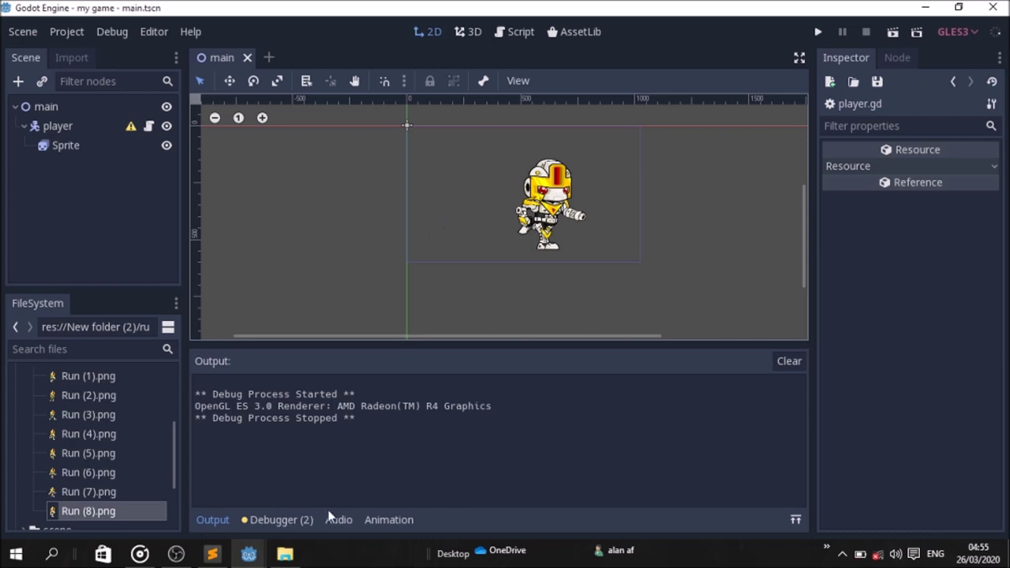
{"action": "left_click", "coordinate": [68, 144]}
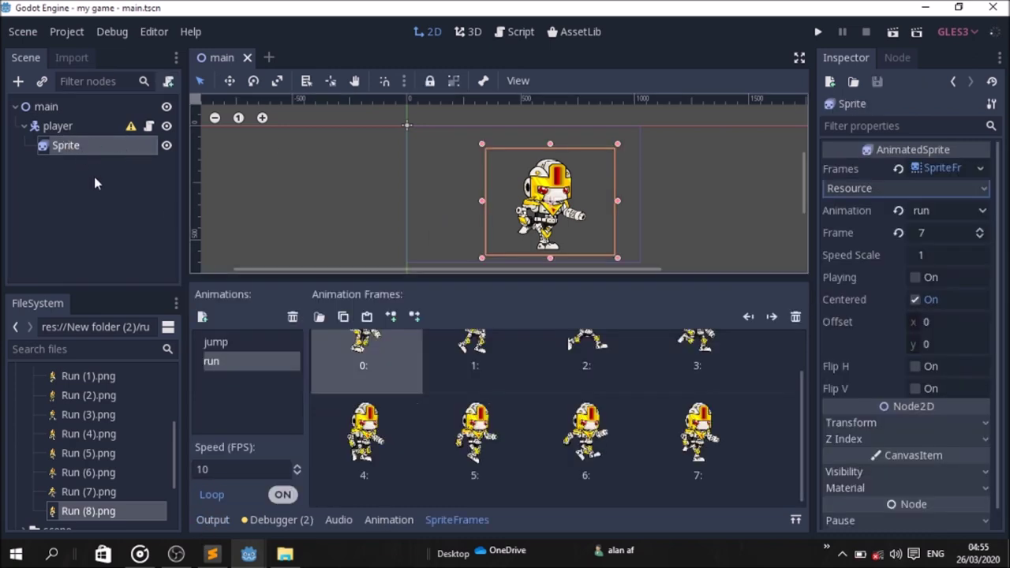
{"action": "left_click", "coordinate": [200, 321]}
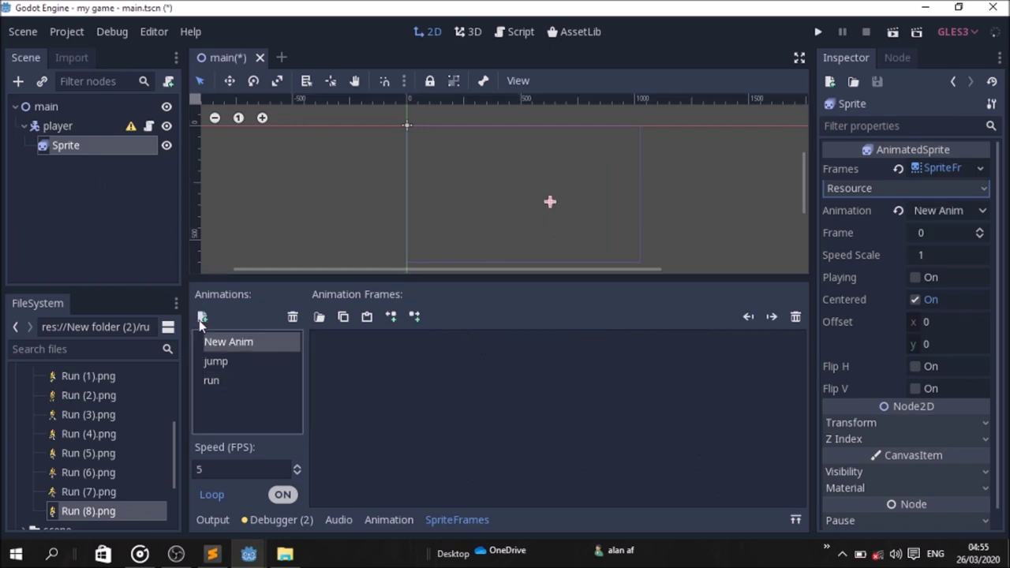
{"action": "double_click", "coordinate": [235, 346]}
{"action": "key", "text": "BackSpace"}
{"action": "type", "text": "idl"}
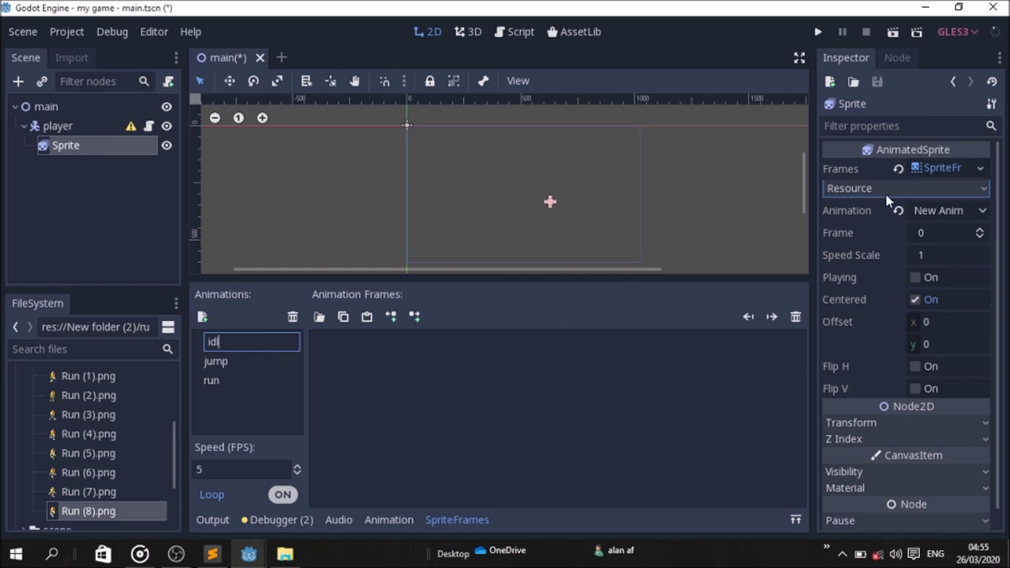
{"action": "key", "text": "Return"}
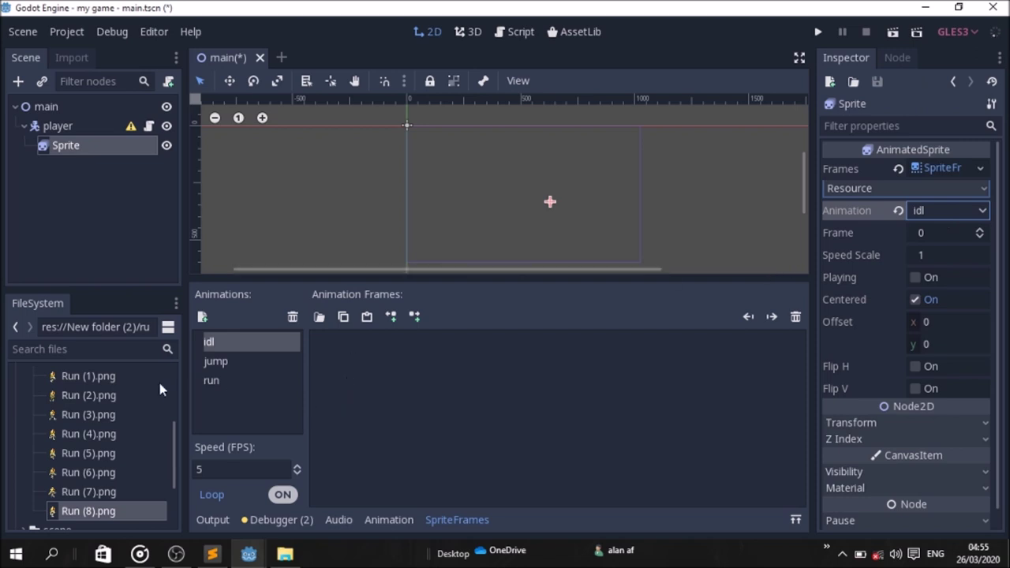
{"action": "left_click_drag", "start_coordinate": [172, 468], "coordinate": [177, 419]}
Open the idle folder in FileSystem and select Idle (1) through Idle (10).png.
{"action": "double_click", "coordinate": [106, 403]}
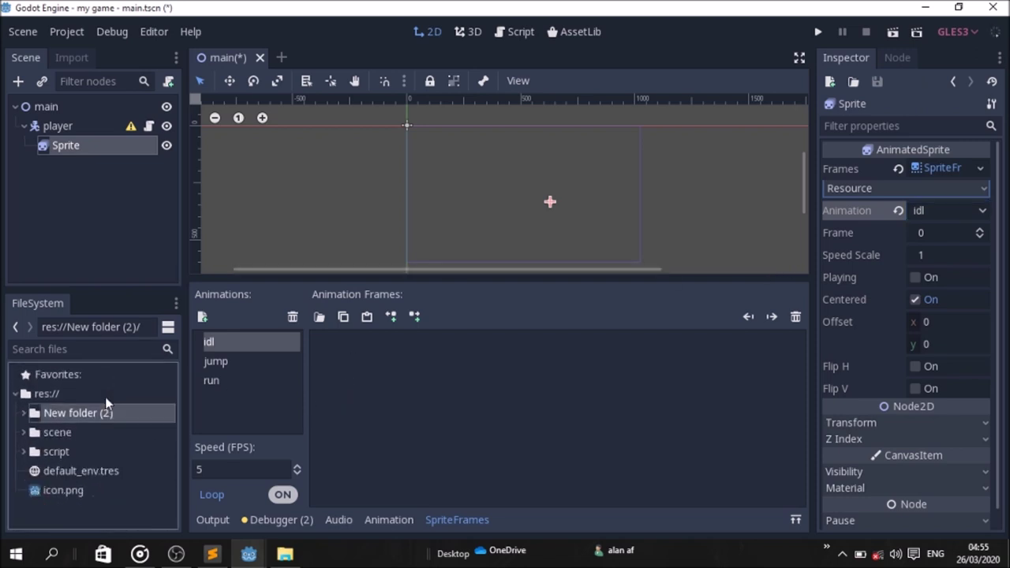
{"action": "double_click", "coordinate": [98, 415]}
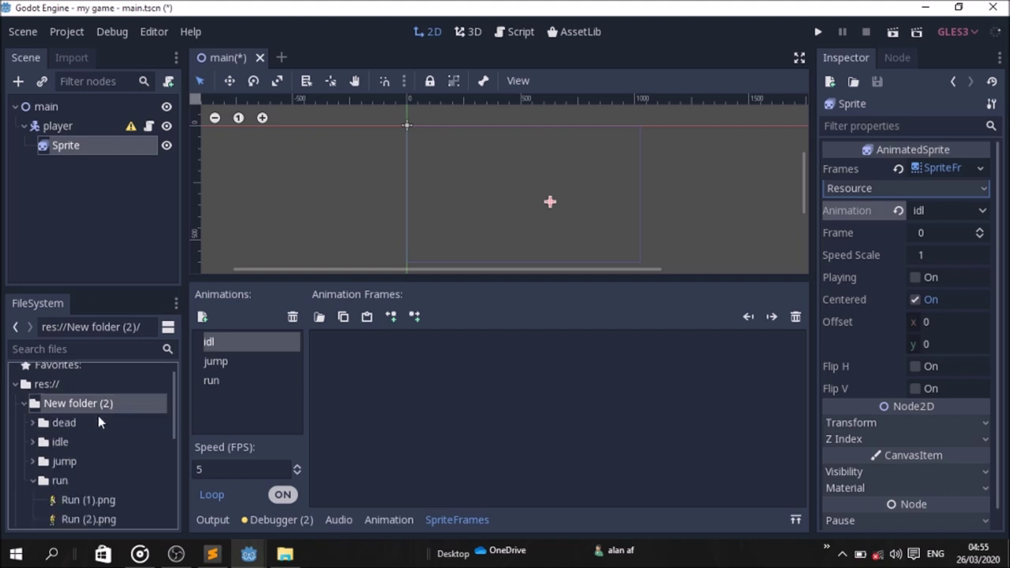
{"action": "double_click", "coordinate": [55, 444]}
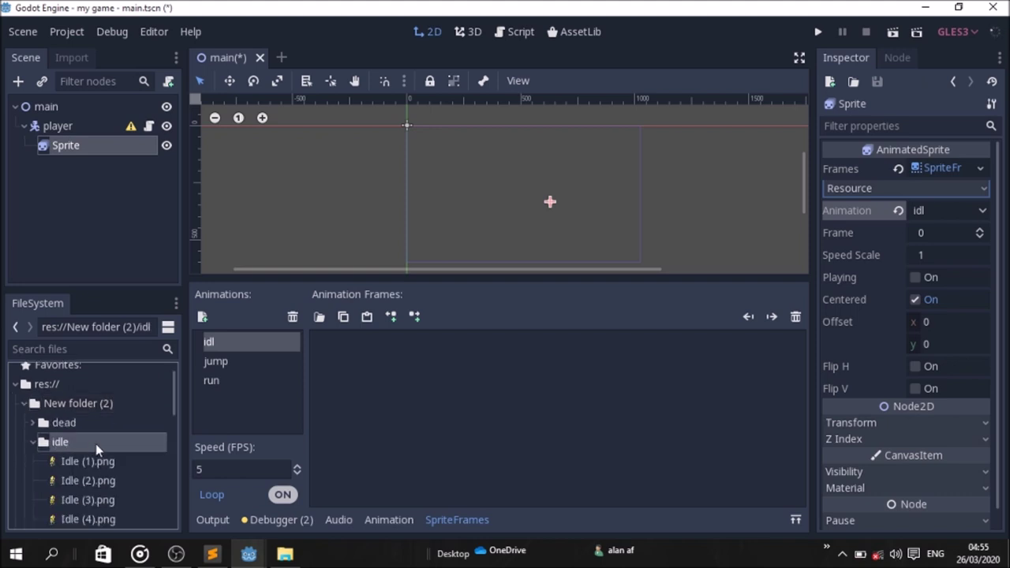
{"action": "left_click_drag", "start_coordinate": [176, 406], "coordinate": [173, 443]}
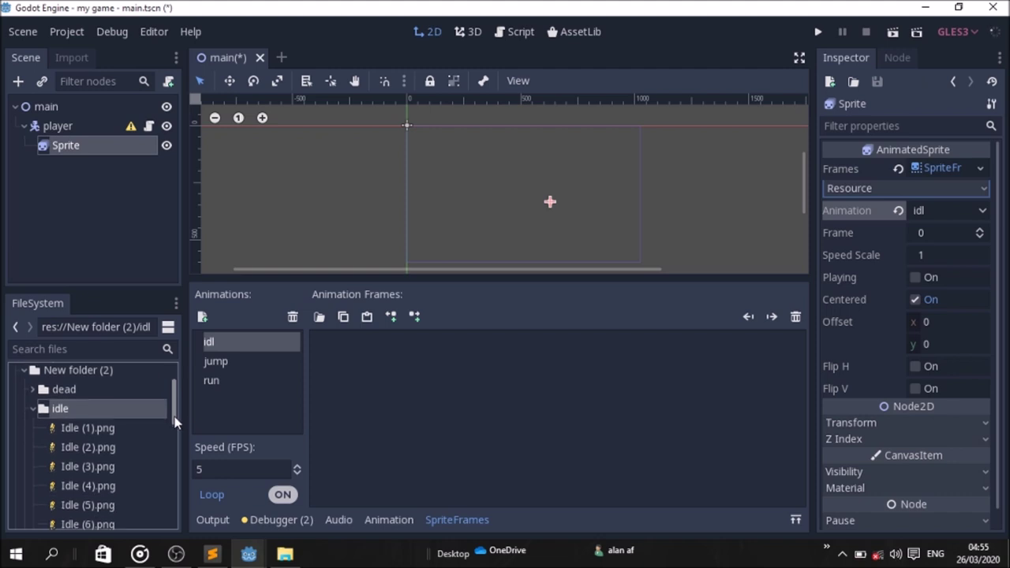
{"action": "left_click", "coordinate": [116, 479]}
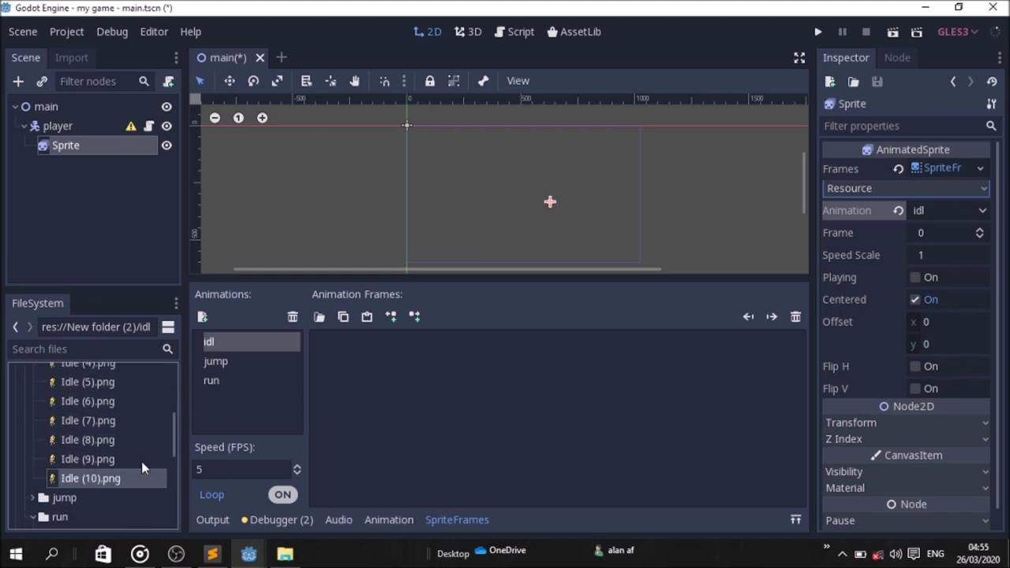
{"action": "left_click_drag", "start_coordinate": [176, 439], "coordinate": [176, 415]}
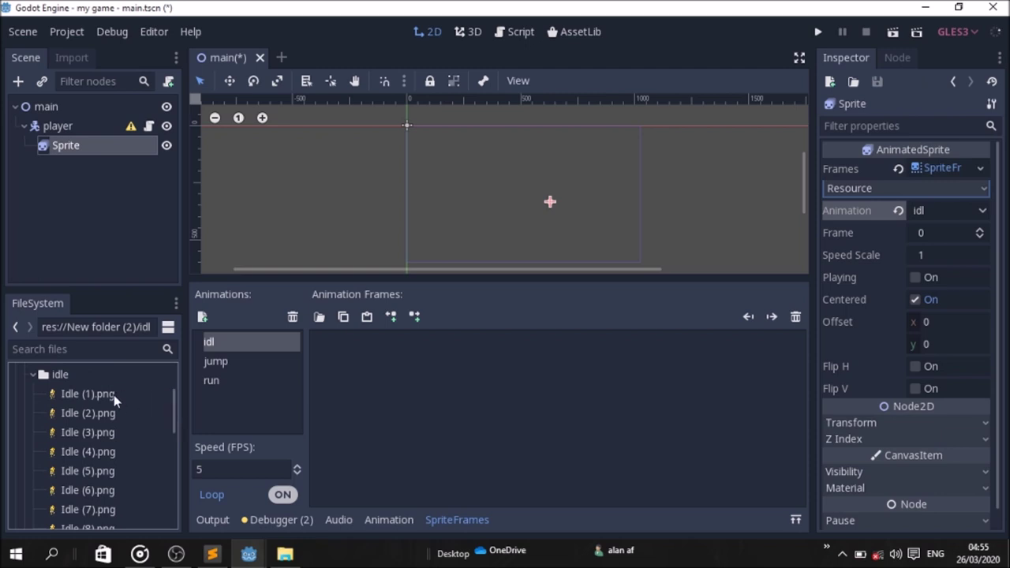
{"action": "left_click", "coordinate": [114, 395], "text": "shift"}
Add the idle images as idl frames, turn Playing on, and save and run the game.
{"action": "mouse_move", "coordinate": [101, 426]}
{"action": "left_mouse_down"}
{"action": "mouse_move", "coordinate": [332, 395]}
{"action": "mouse_move", "coordinate": [380, 367]}
{"action": "left_mouse_up"}
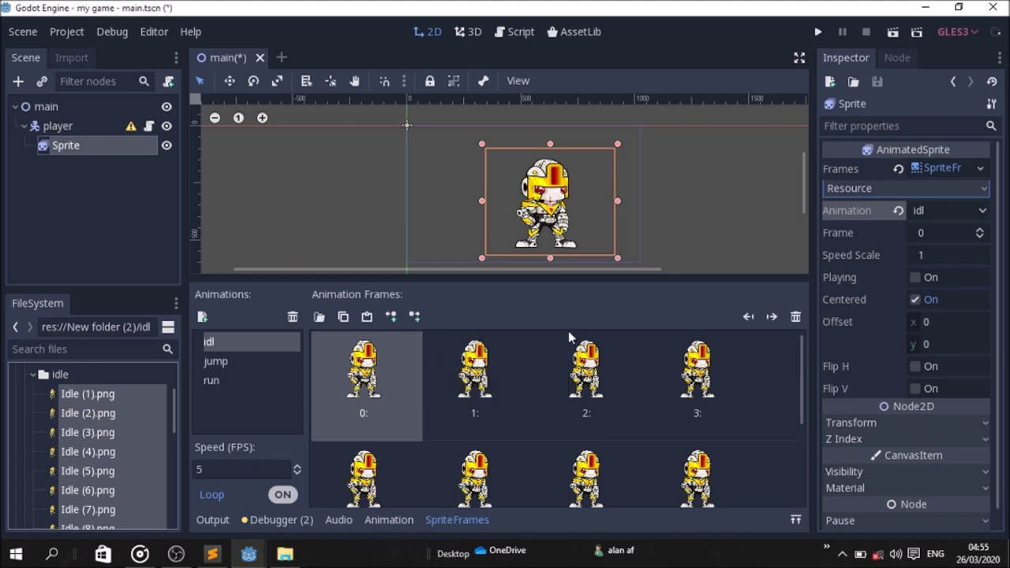
{"action": "left_click", "coordinate": [917, 278]}
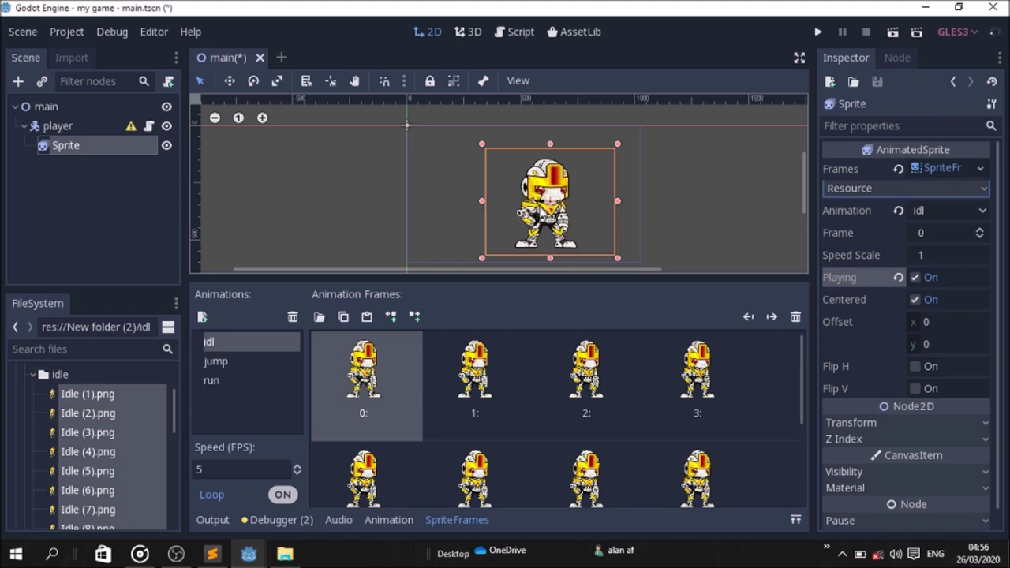
{"action": "left_click", "coordinate": [816, 33]}
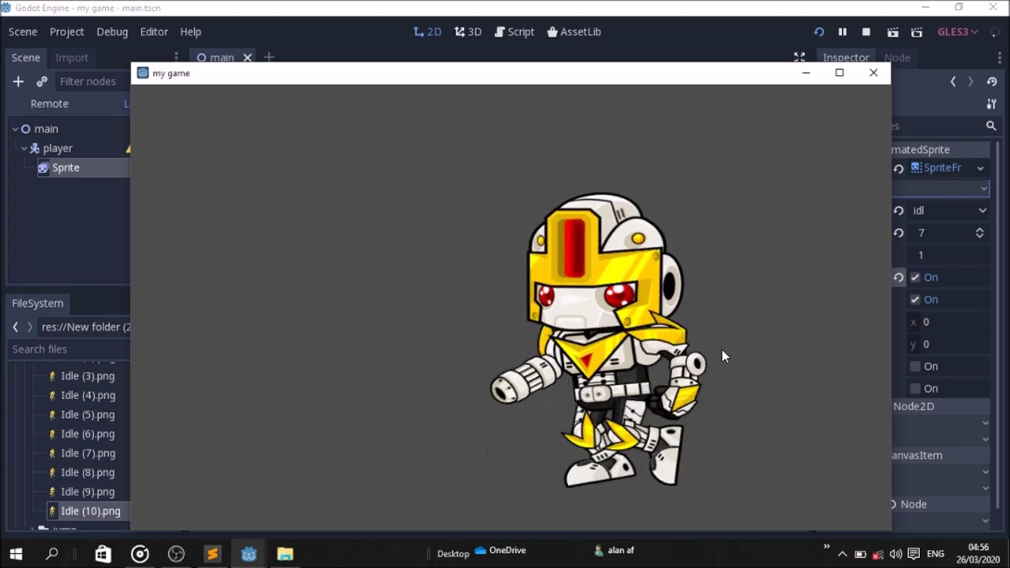
Close the running game window to end the test run.
{"action": "left_click", "coordinate": [872, 76]}
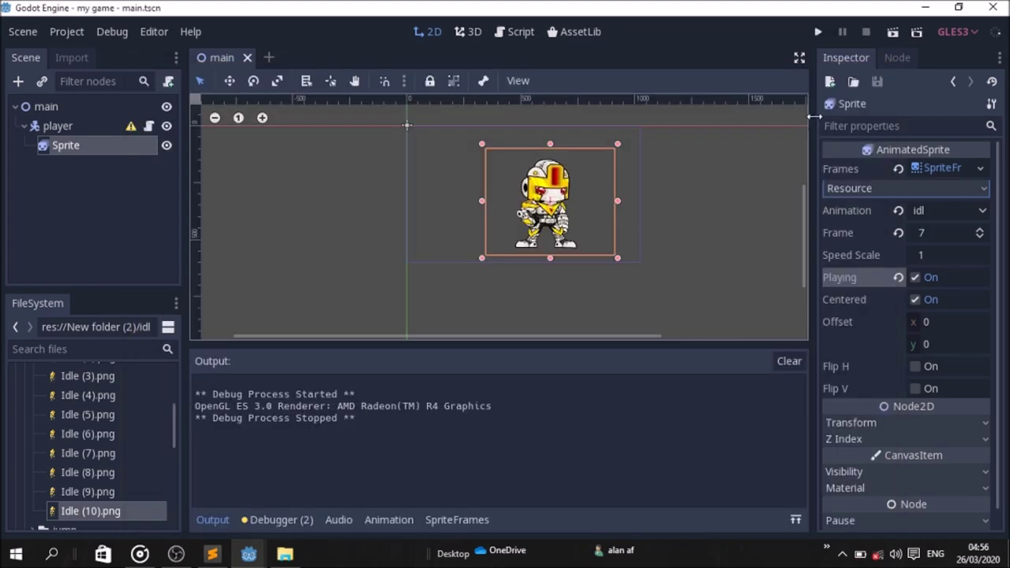
In SpriteFrames, set the idl animation speed to 7 FPS and restart its preview.
{"action": "left_click", "coordinate": [466, 521]}
{"action": "left_click", "coordinate": [216, 471]}
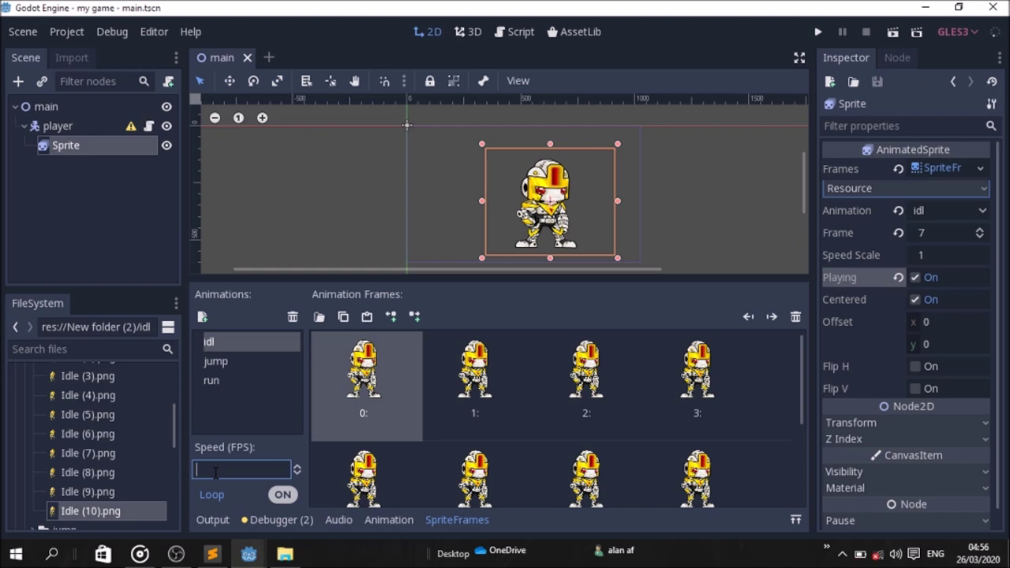
{"action": "type", "text": "7"}
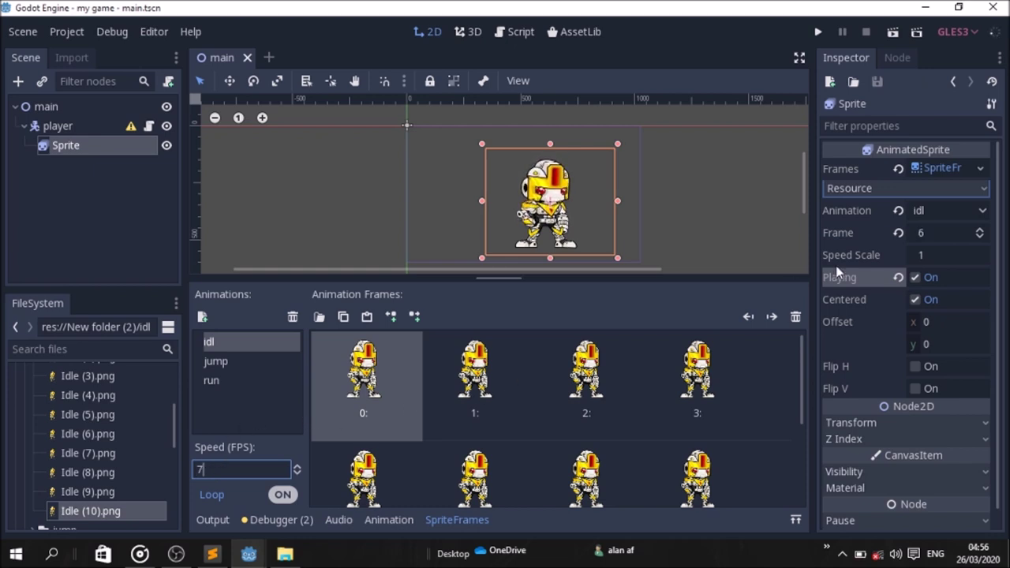
{"action": "left_click", "coordinate": [915, 277]}
{"action": "left_click", "coordinate": [916, 278]}
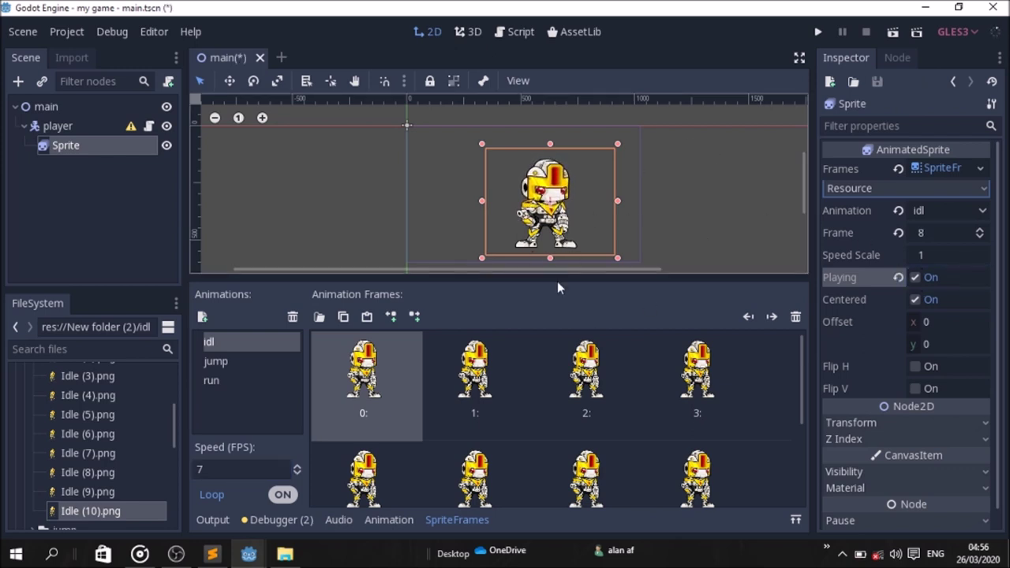
Change the idl speed to 10 FPS, restart the preview, and open player.gd.
{"action": "left_click", "coordinate": [262, 469]}
{"action": "key", "text": "BackSpace"}
{"action": "type", "text": "10"}
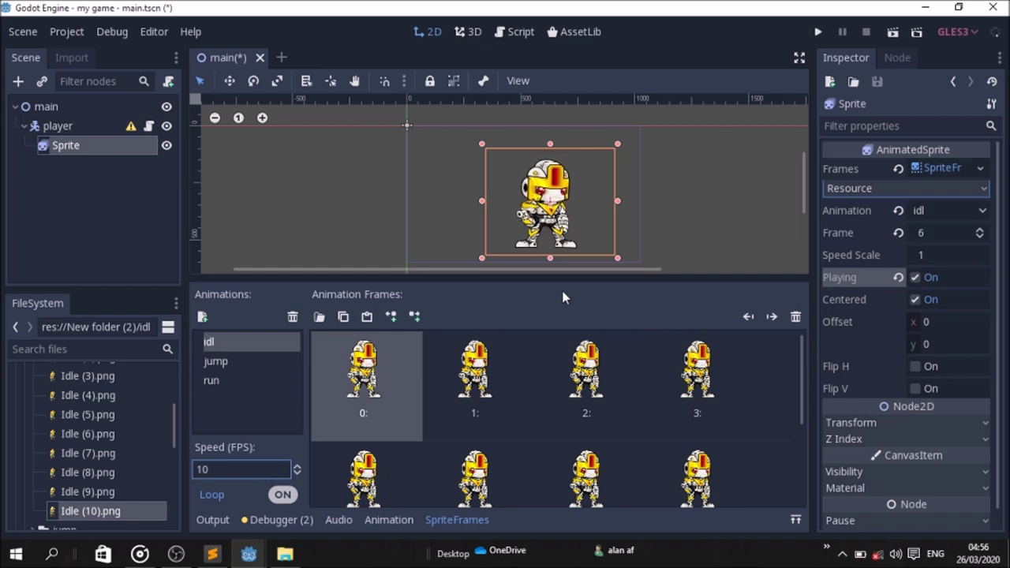
{"action": "left_click", "coordinate": [916, 278]}
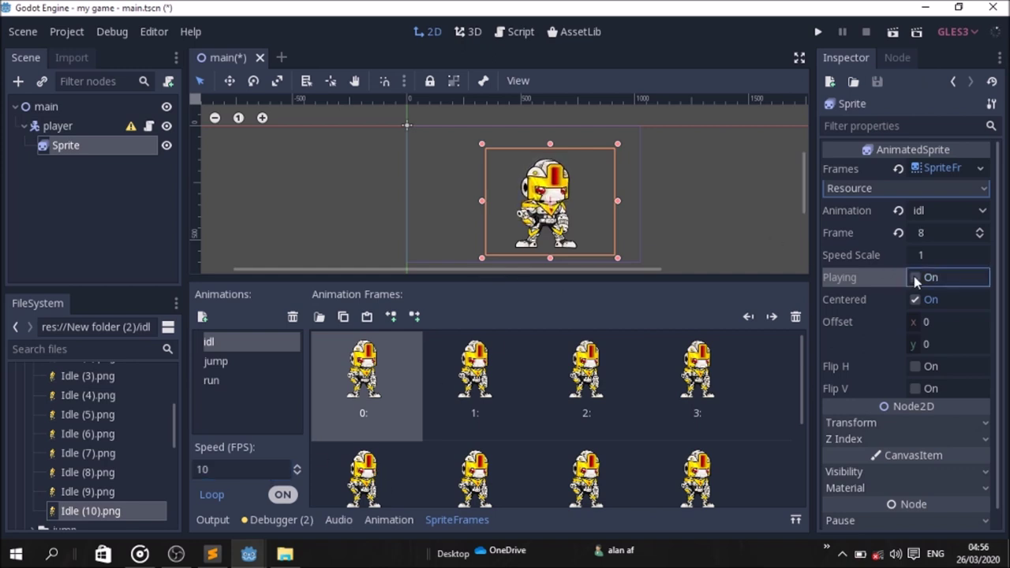
{"action": "left_click", "coordinate": [915, 277]}
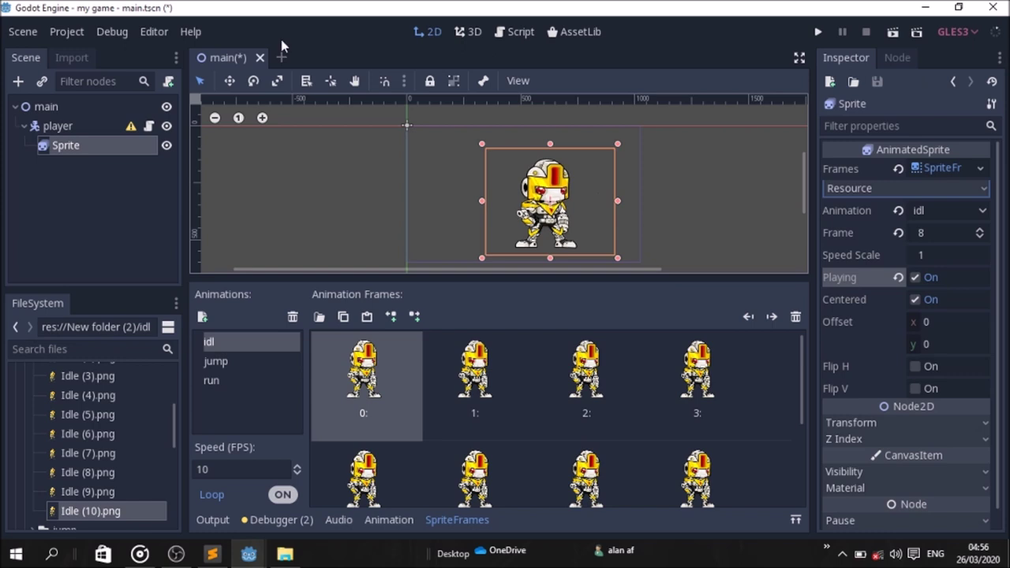
{"action": "left_click", "coordinate": [148, 127]}
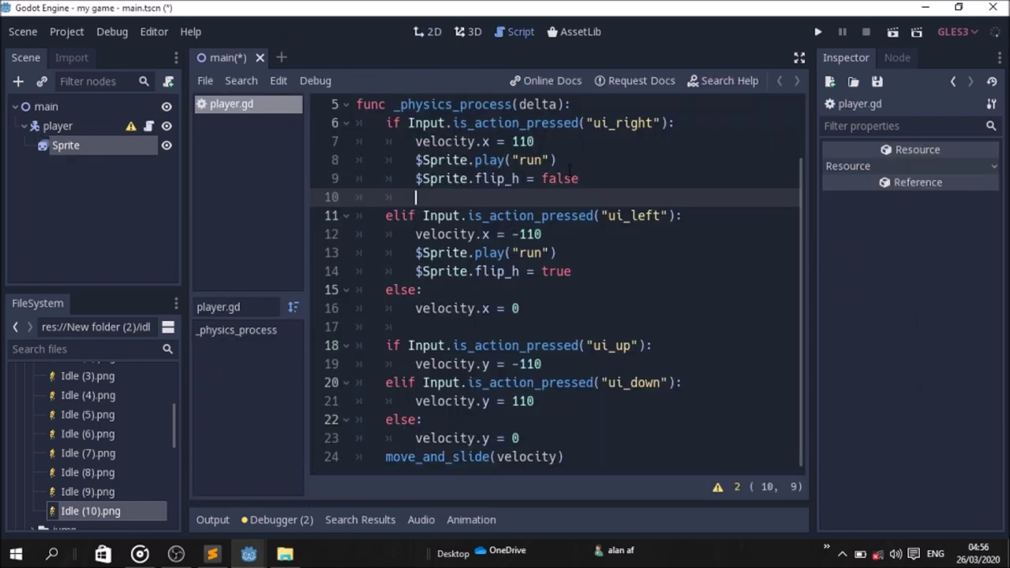
Copy the $Sprite.play("run") call from line 8 onto line 17 under else.
{"action": "left_click_drag", "start_coordinate": [557, 160], "coordinate": [415, 161]}
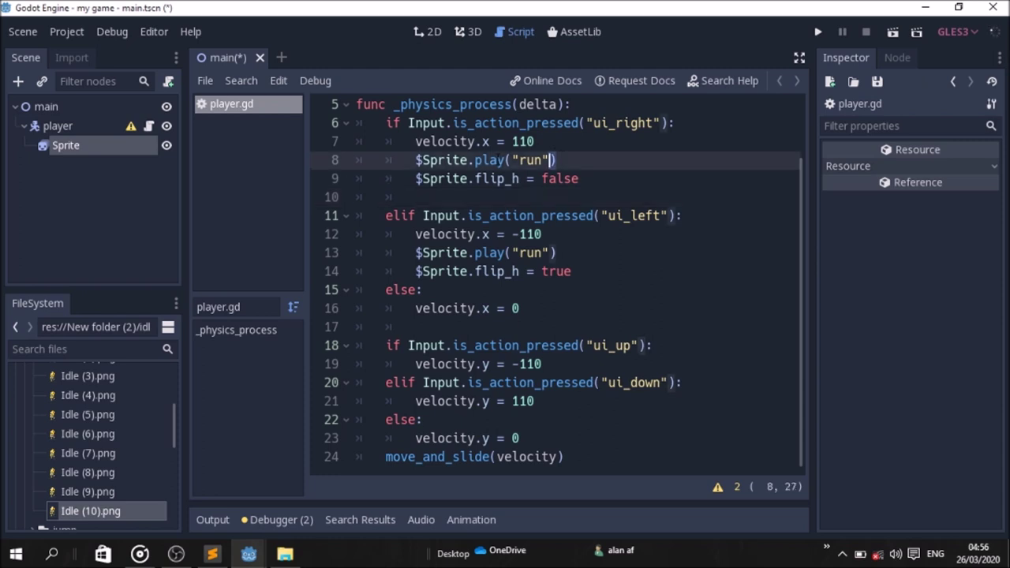
{"action": "right_click", "coordinate": [433, 156]}
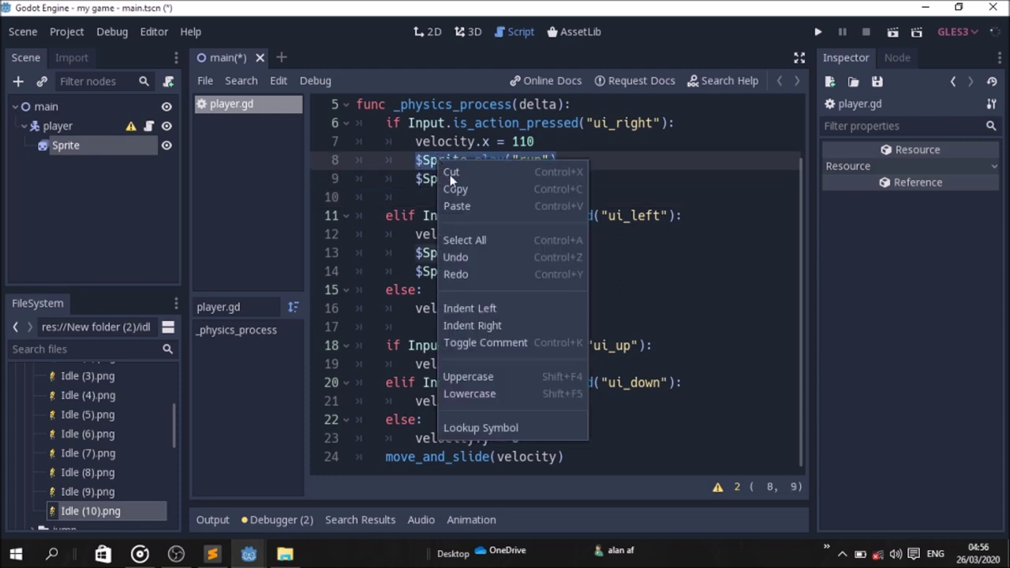
{"action": "left_click", "coordinate": [456, 188]}
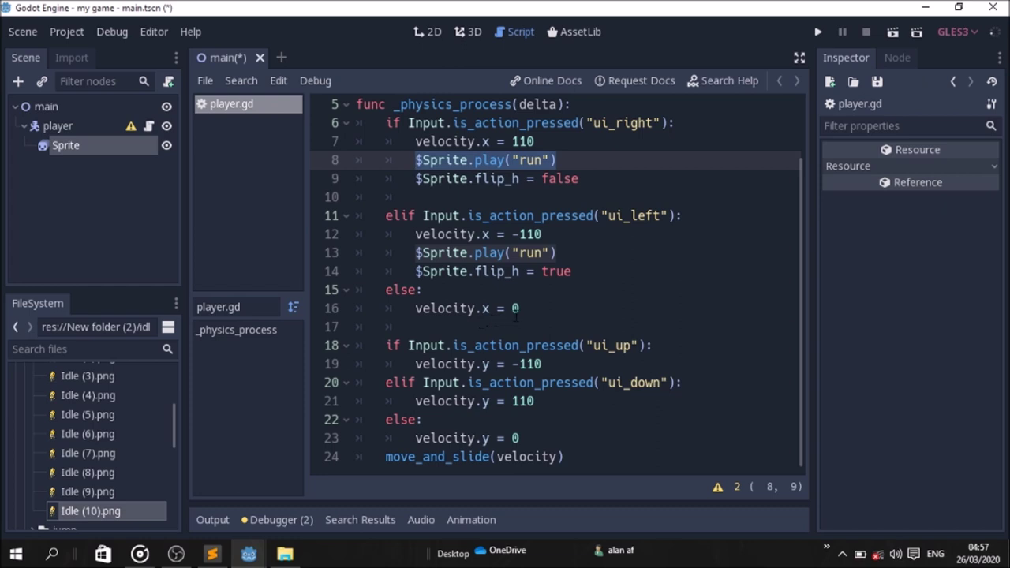
{"action": "left_click", "coordinate": [483, 324]}
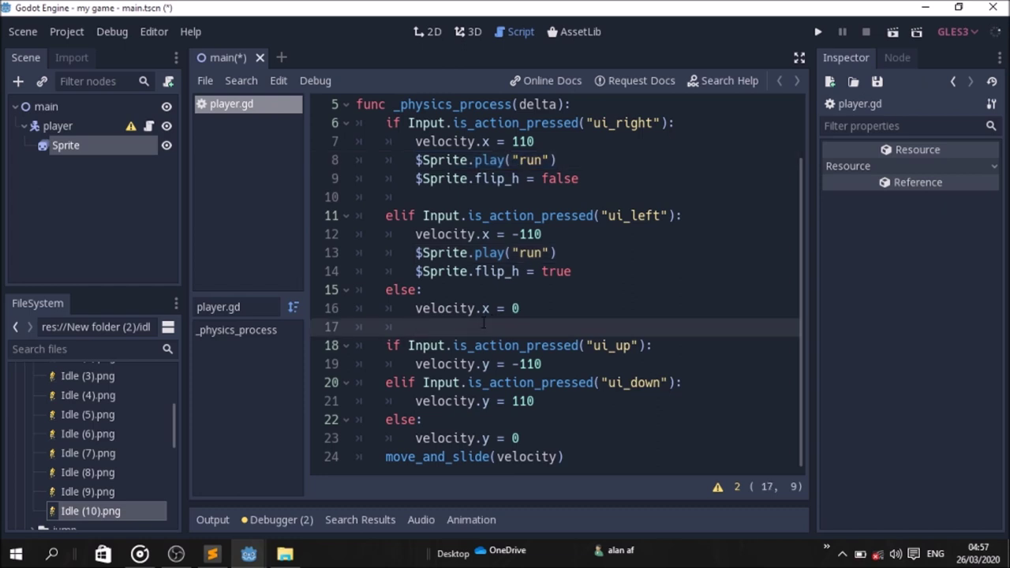
{"action": "key", "text": "ctrl+v"}
Change the pasted animation name to "idl" and run the game with F5.
{"action": "key", "text": "Left"}
{"action": "key", "text": "Left"}
{"action": "key", "text": "BackSpace"}
{"action": "key", "text": "BackSpace"}
{"action": "key", "text": "BackSpace"}
{"action": "type", "text": "idl"}
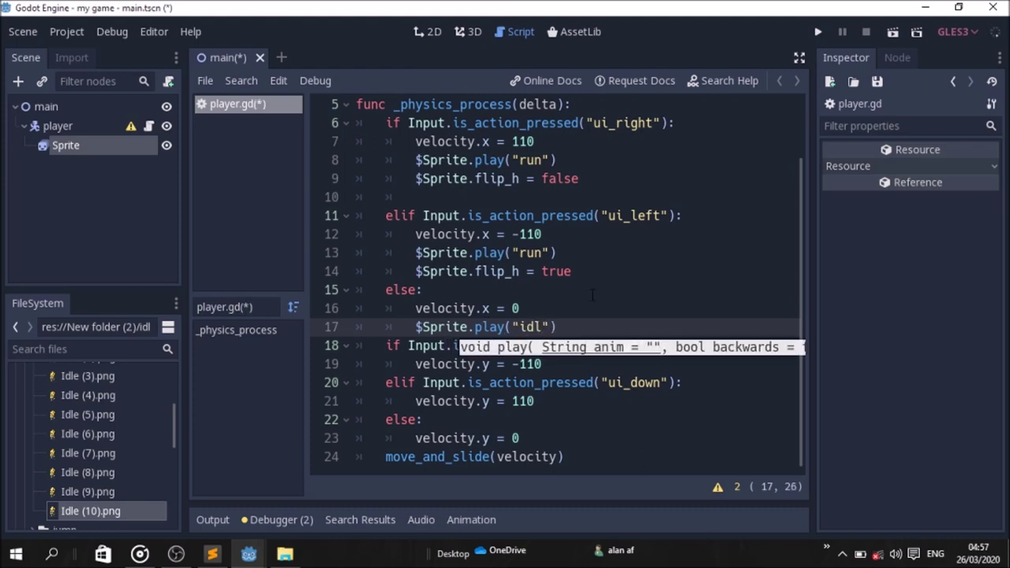
{"action": "left_click", "coordinate": [586, 326]}
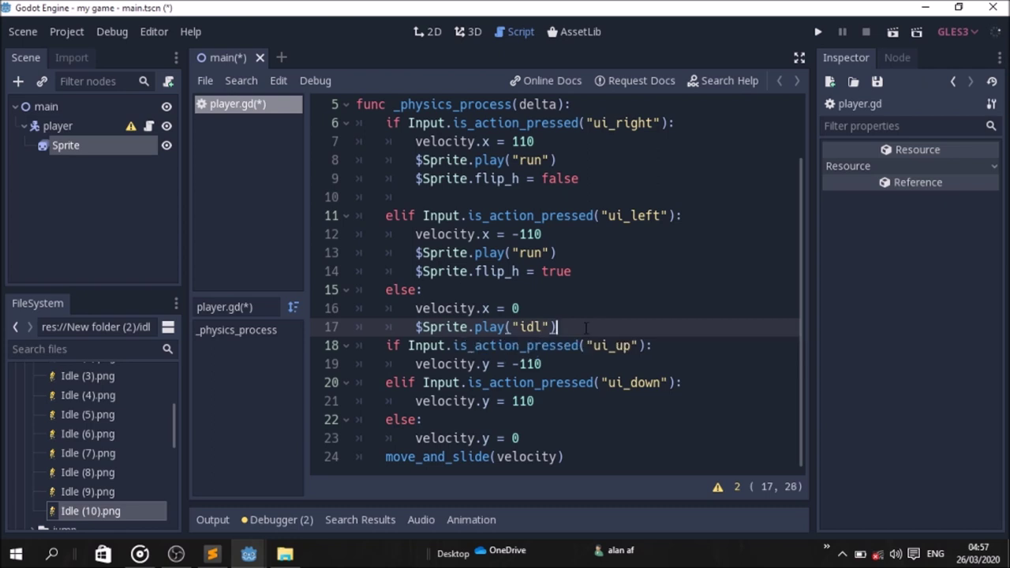
{"action": "key", "text": "Return"}
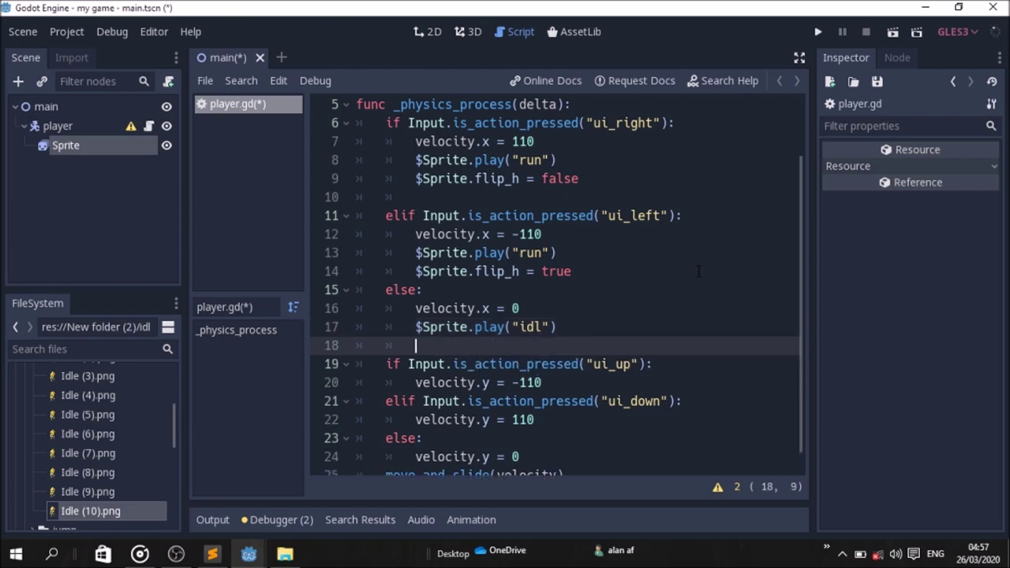
{"action": "key", "text": "F5"}
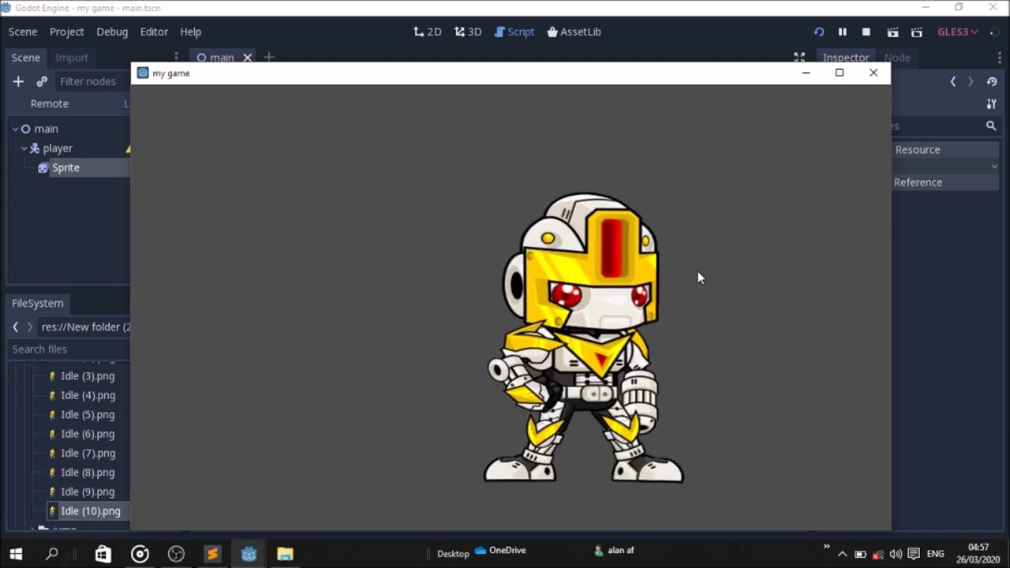
Run the robot left and right with the arrow keys, checking flipping and idling.
{"action": "key", "text": "Left"}
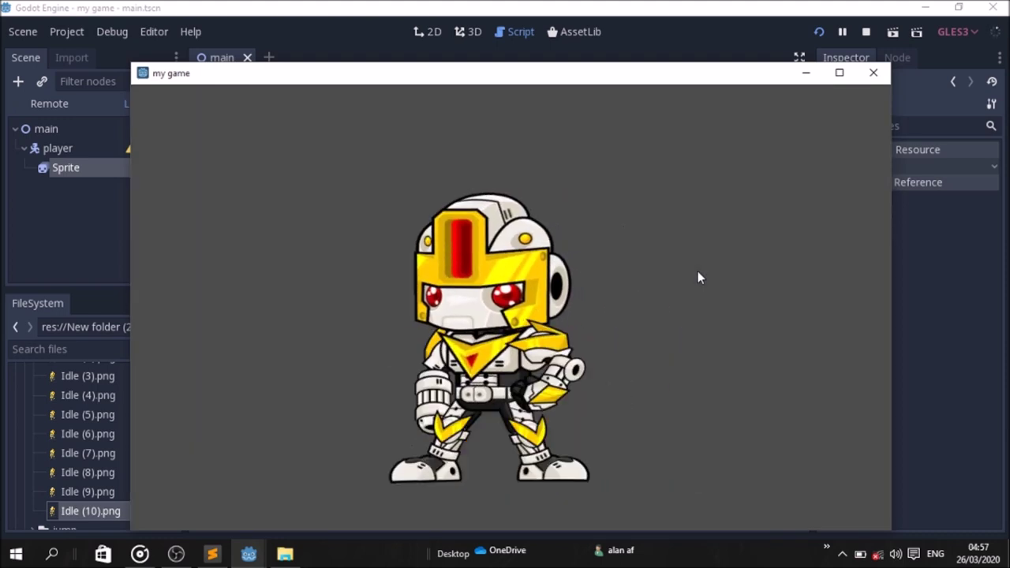
{"action": "key", "text": "Left"}
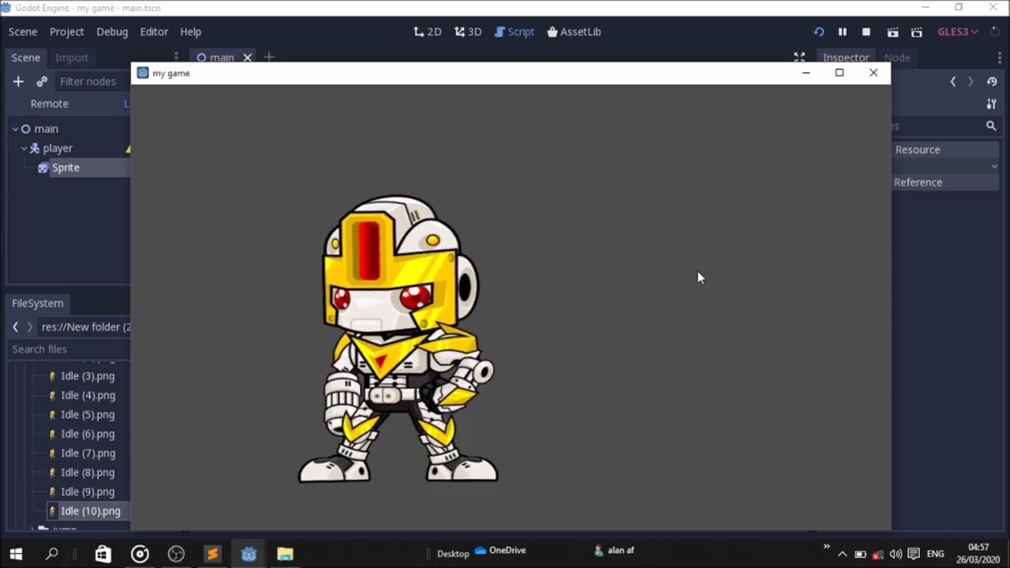
{"action": "key", "text": "Right"}
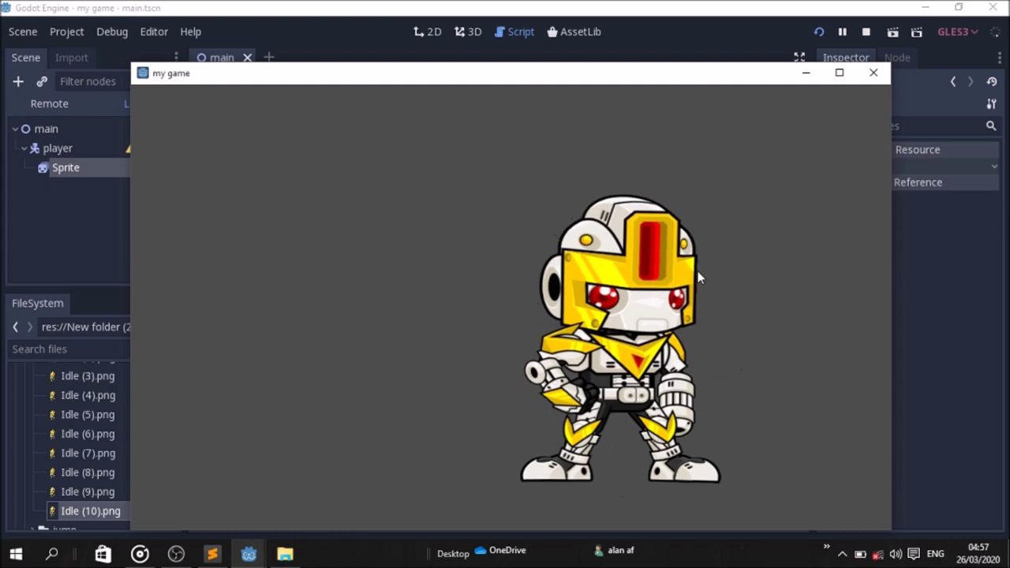
{"action": "key", "text": "Left"}
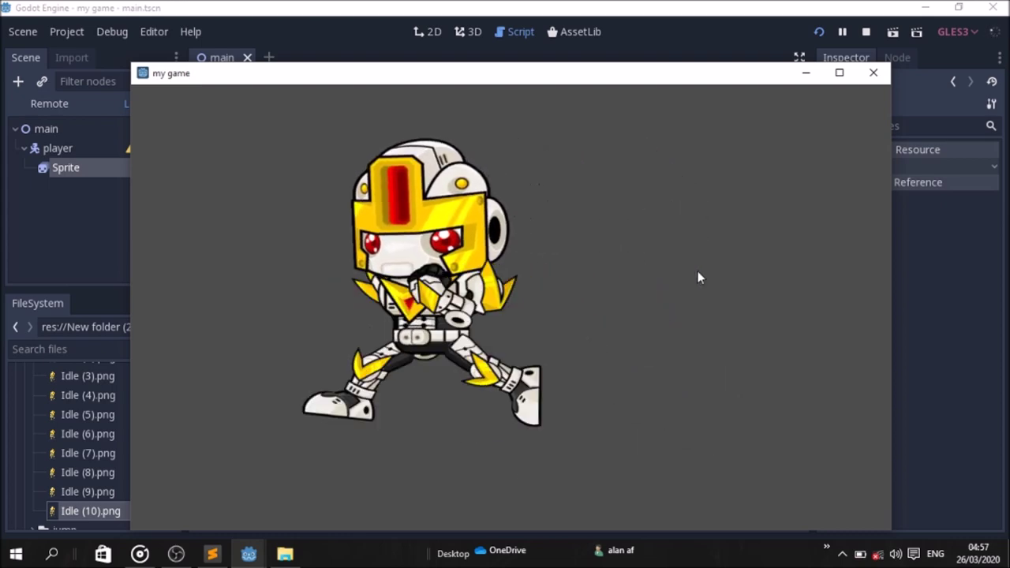
{"action": "key", "text": "Right"}
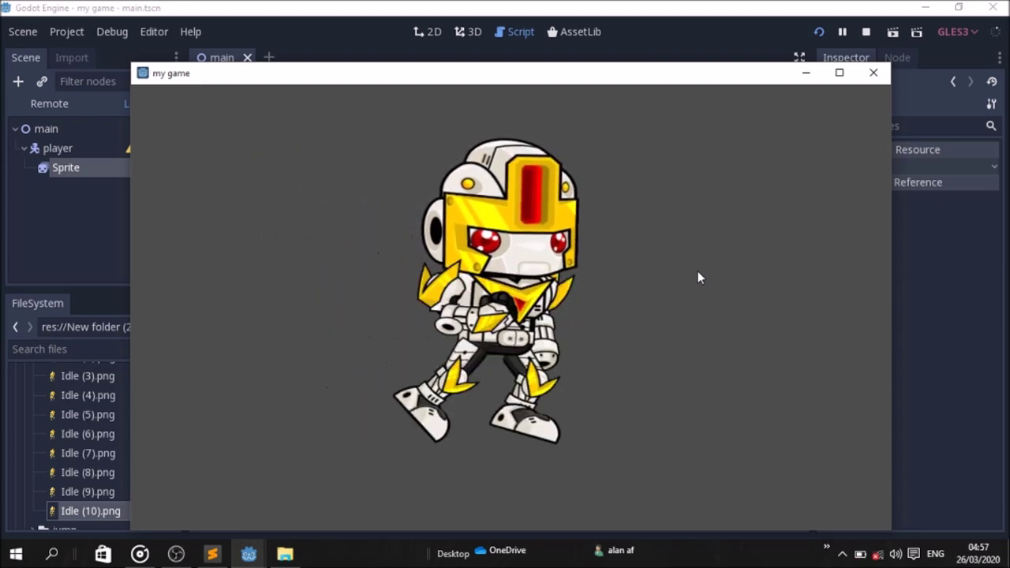
{"action": "key", "text": "Left"}
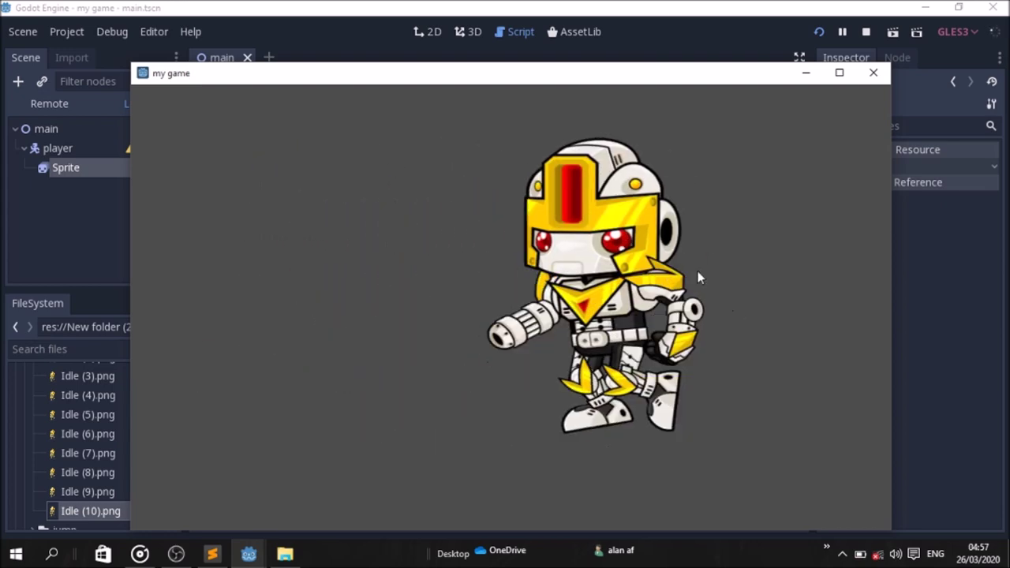
{"action": "key", "text": "Right"}
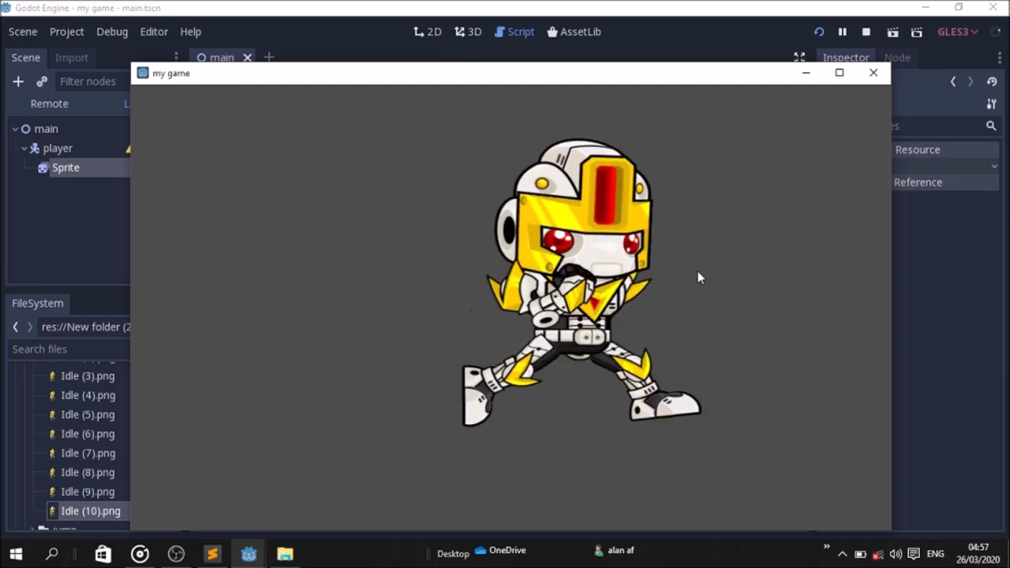
{"action": "key", "text": "Left"}
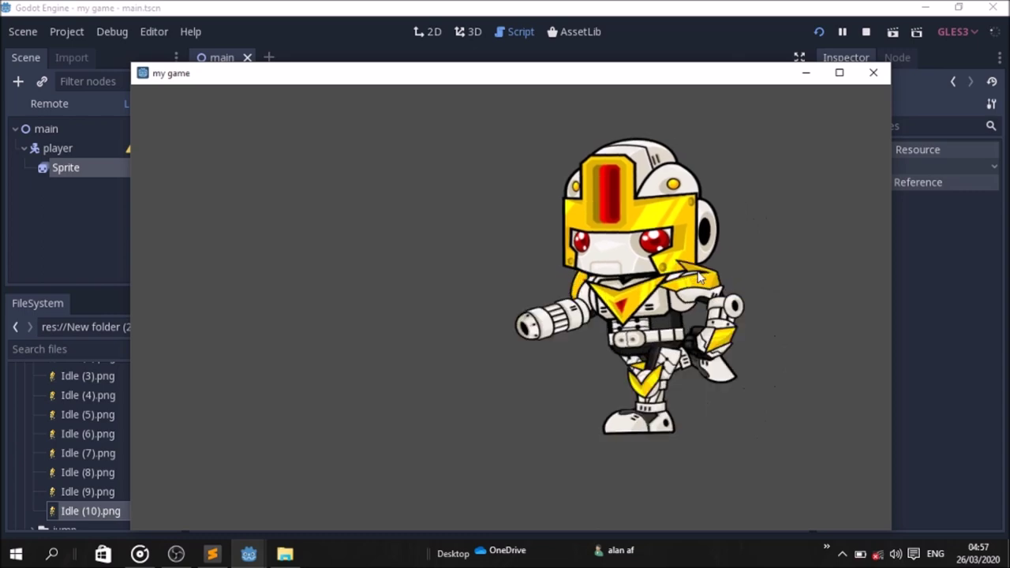